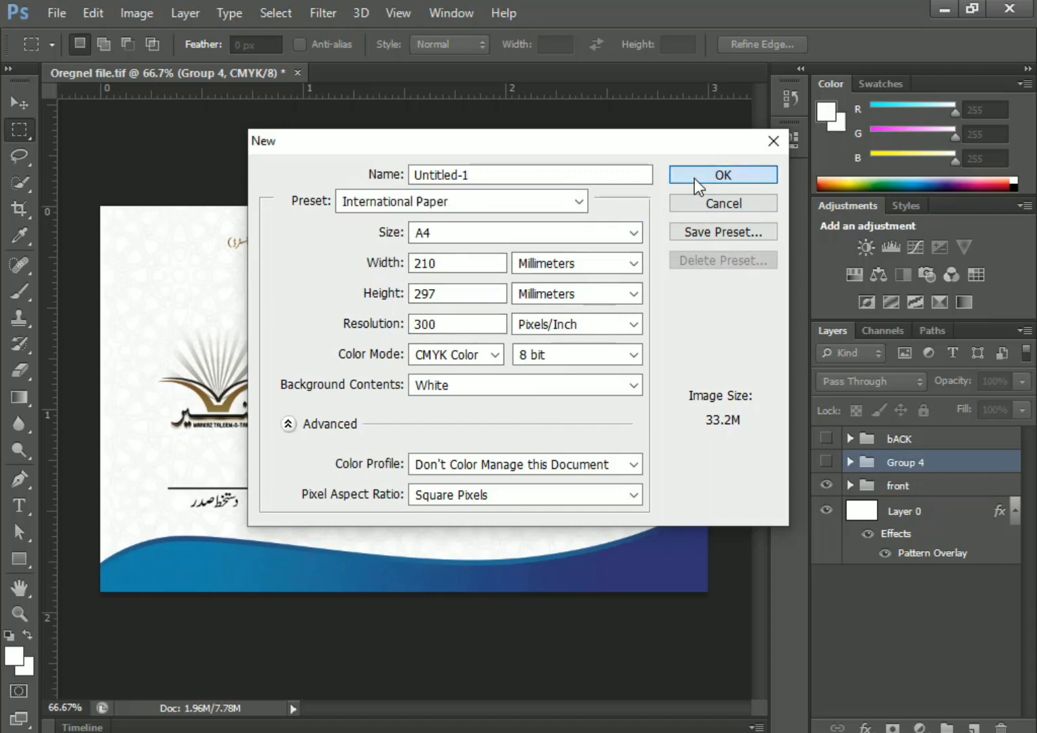
Create the blank A4 document and open the Back 02 and front 01 card images
click(678, 178)
click(56, 12)
click(69, 58)
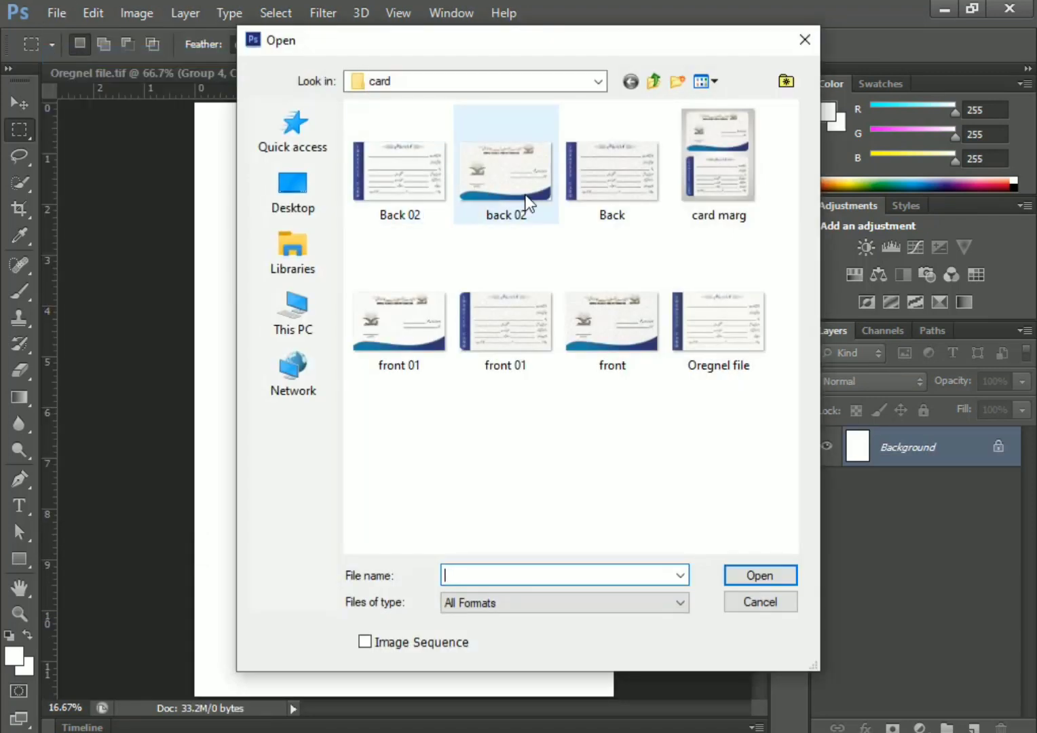
click(434, 201)
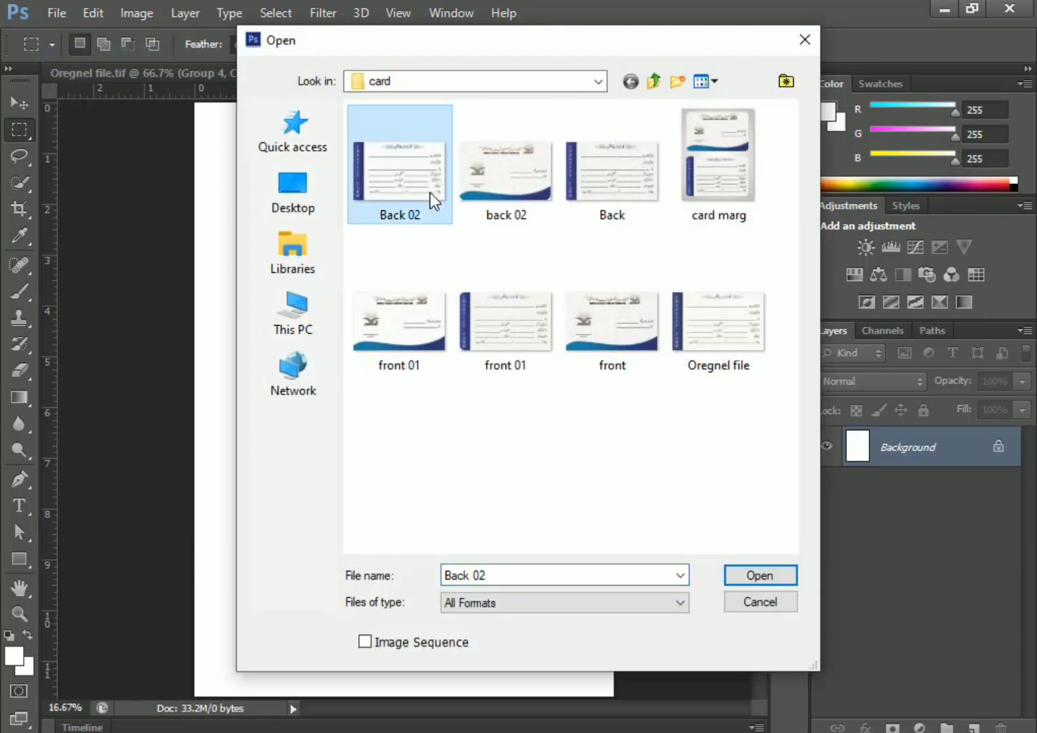
ctrl+click(389, 352)
key(Return)
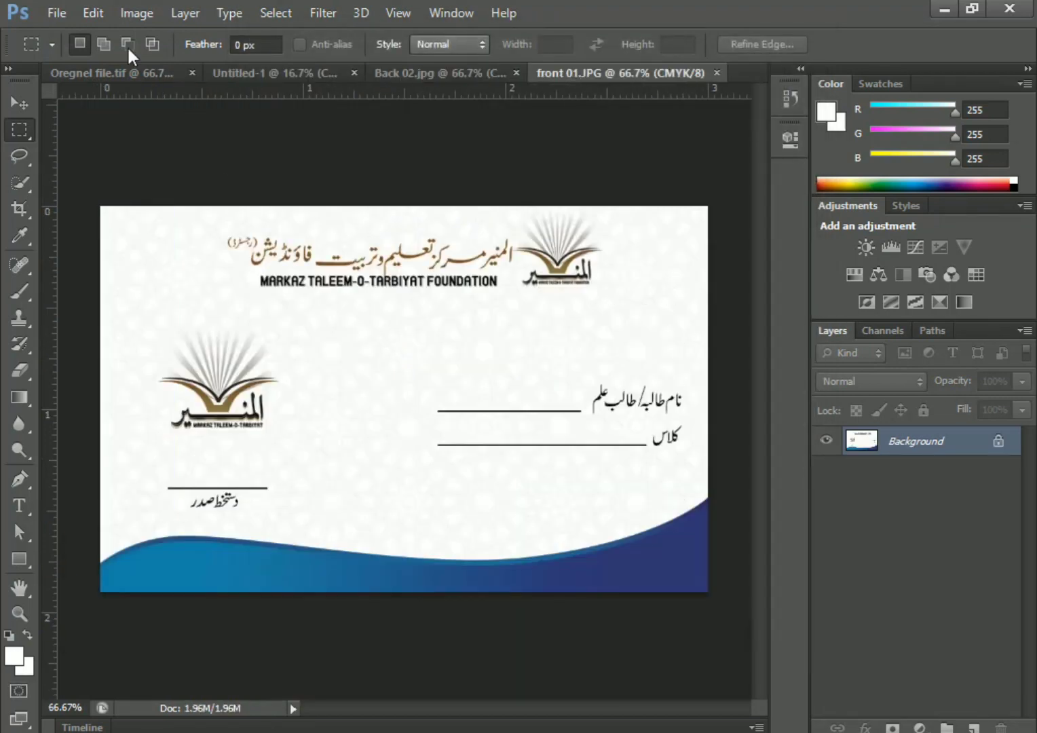
Copy the whole front 01 card and paste it into Untitled-1
drag(102, 206, 710, 590)
click(93, 13)
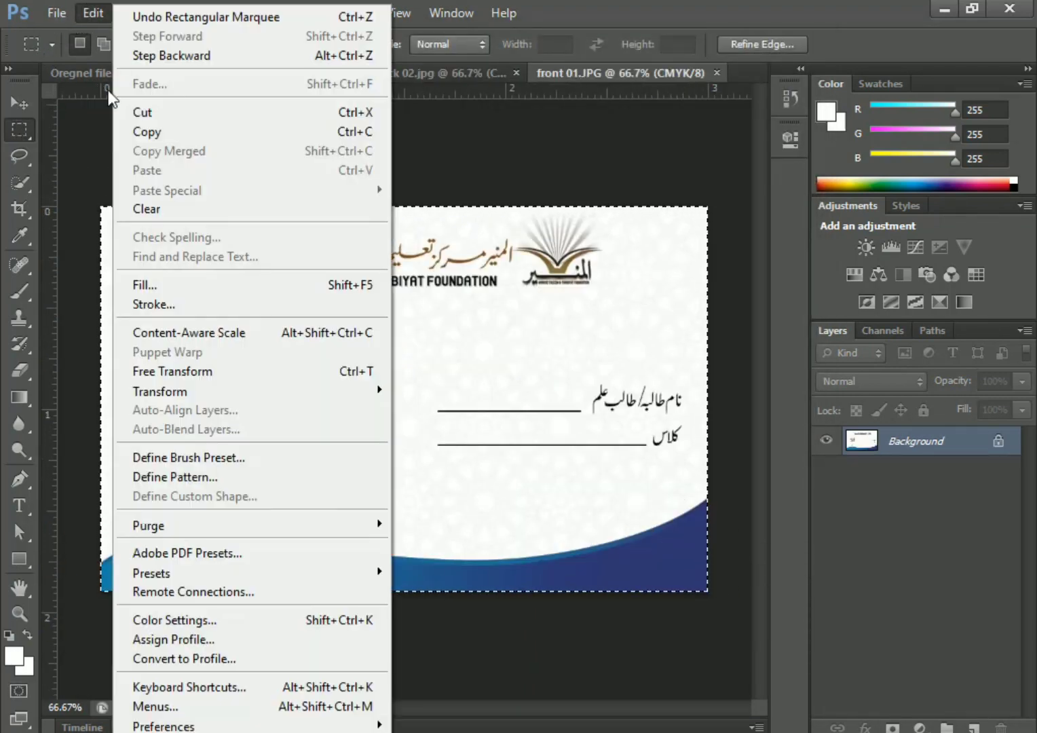
click(207, 133)
click(289, 74)
click(93, 13)
click(153, 171)
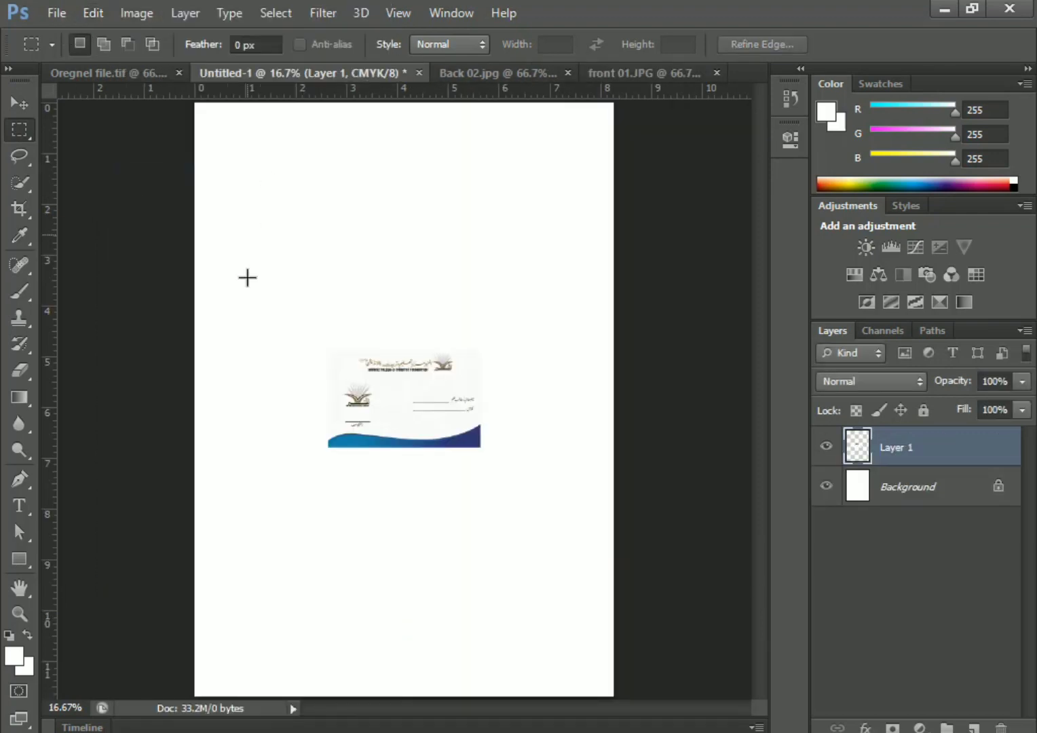
Position the pasted front card at the page's top-left and set the ruler origin there
key(v)
drag(424, 419, 328, 178)
key(ctrl+t)
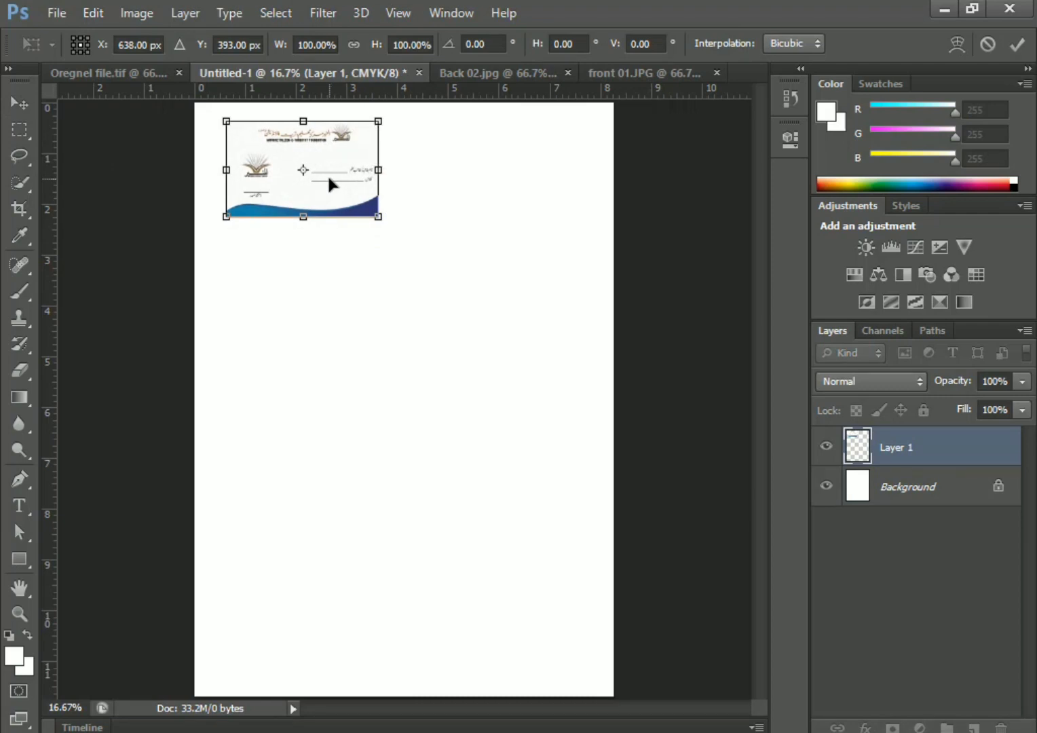
key(Right)
key(Right)
key(Right)
key(Right)
key(Right)
key(Right)
key(Right)
key(Right)
key(Right)
key(Right)
key(Right)
key(Right)
key(Right)
key(Right)
key(Right)
key(Right)
key(Right)
key(Right)
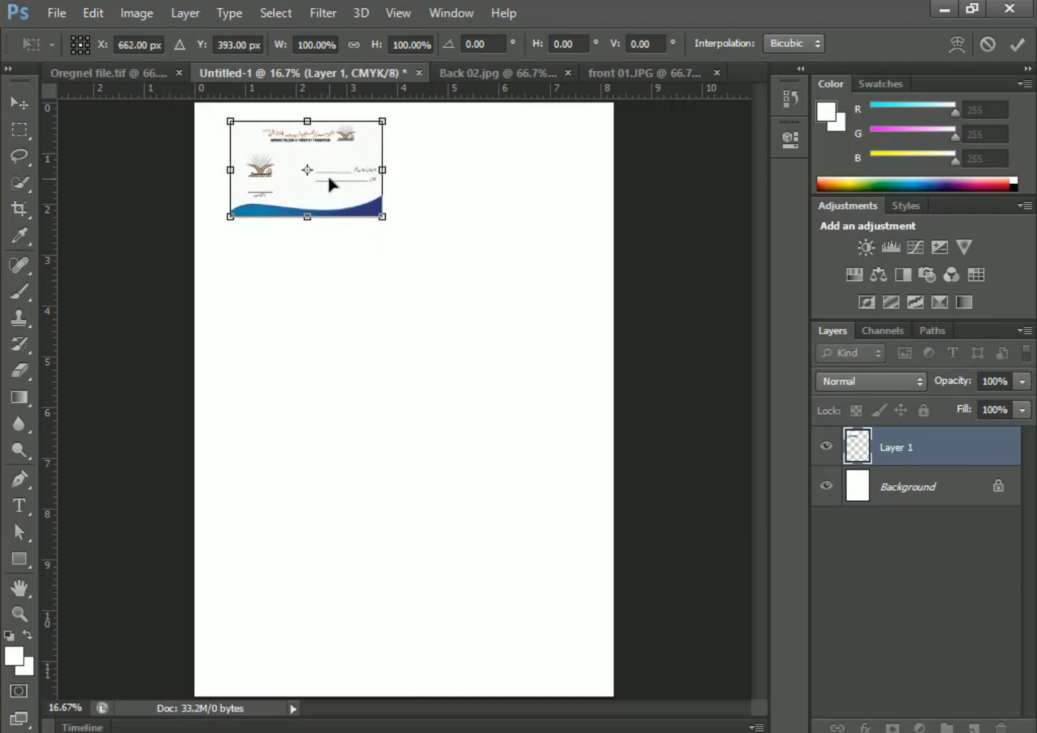
key(Return)
click(129, 365)
drag(49, 360, 194, 103)
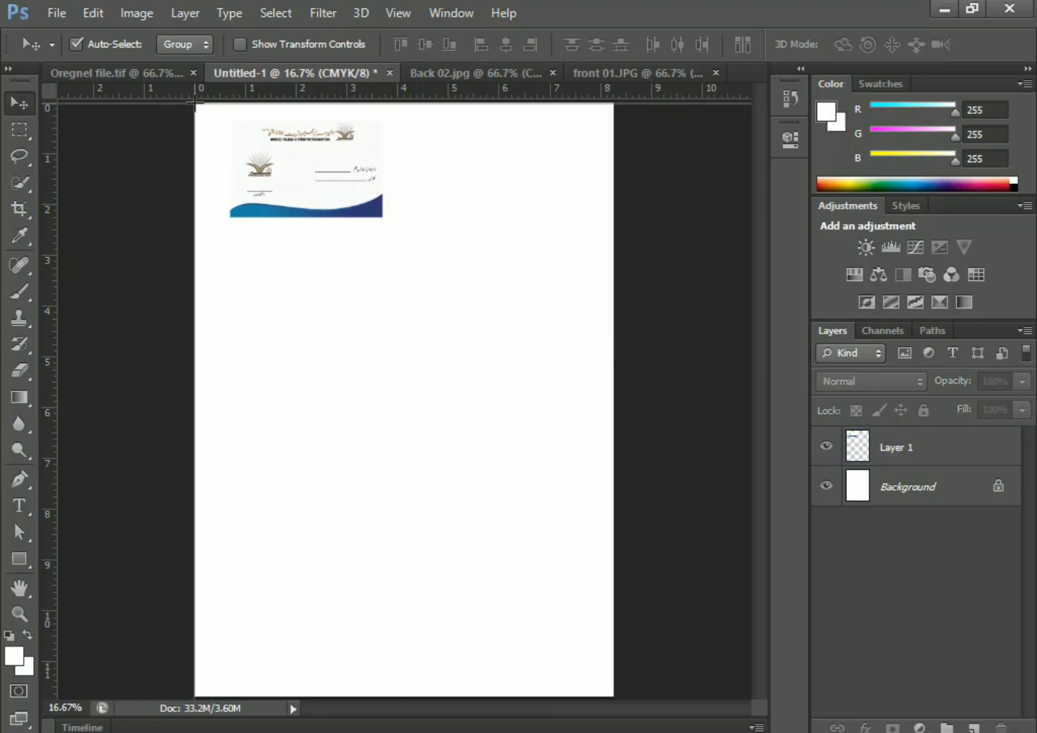
Add vertical guides at the front card's right edge and near 4.24 in
drag(49, 273, 385, 321)
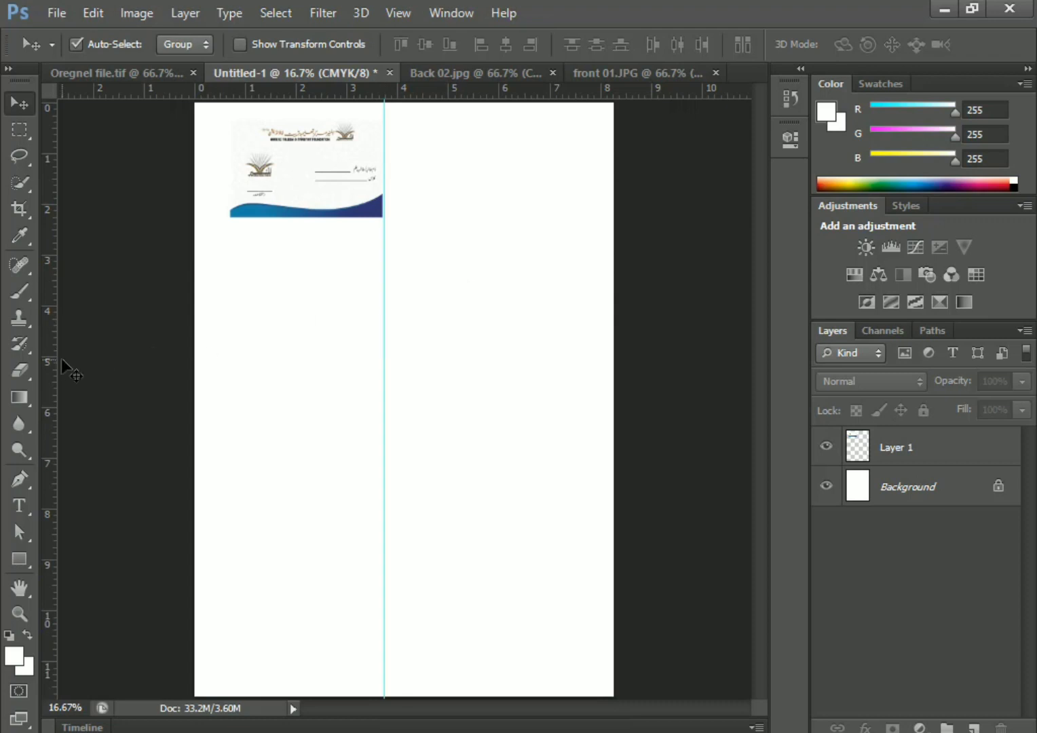
drag(52, 366, 414, 396)
scroll(414, 396, up, 3)
scroll(403, 167, up, 10)
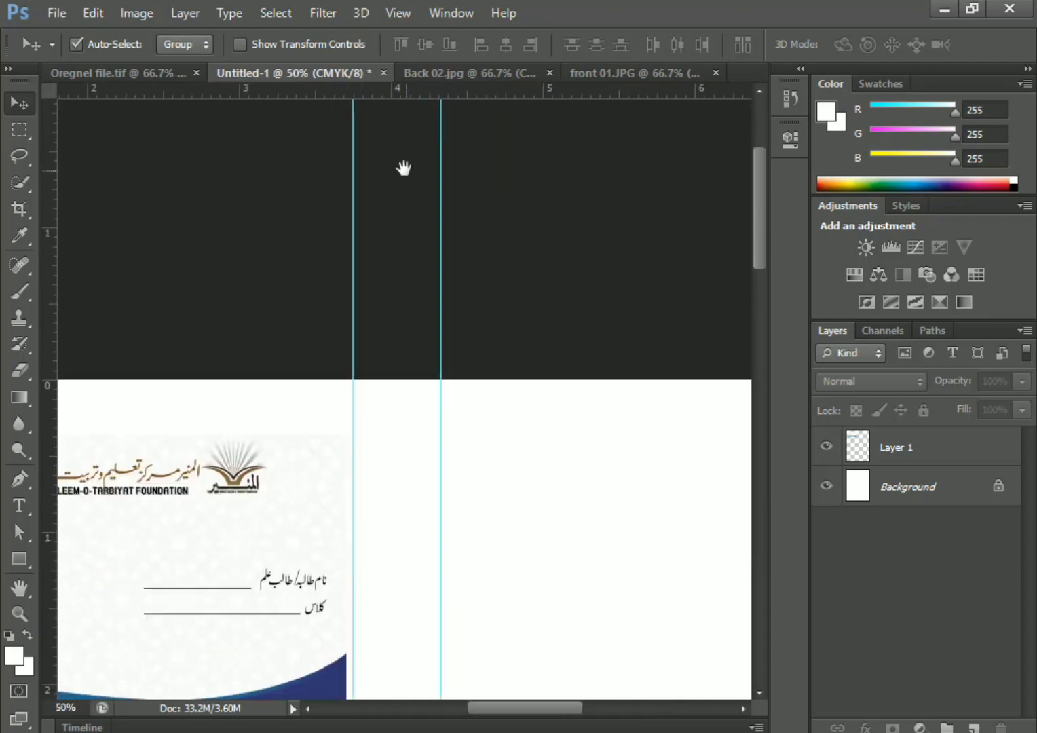
scroll(380, 277, down, 3)
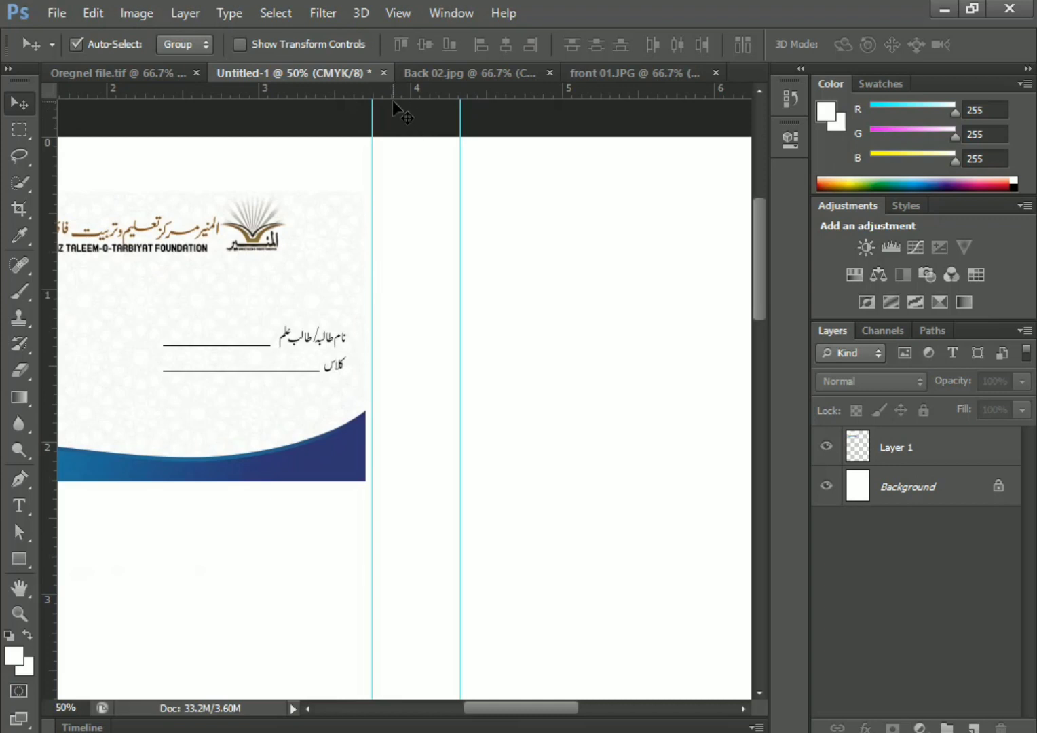
drag(463, 120, 449, 119)
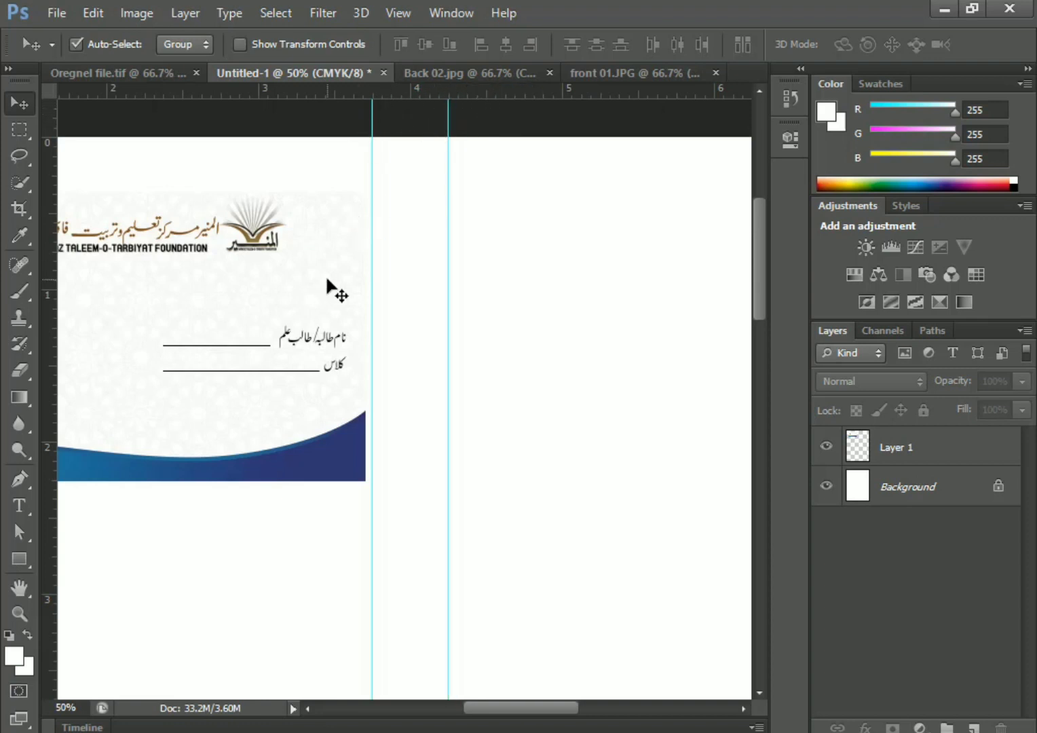
key(ctrl+minus)
key(ctrl+minus)
drag(419, 551, 331, 507)
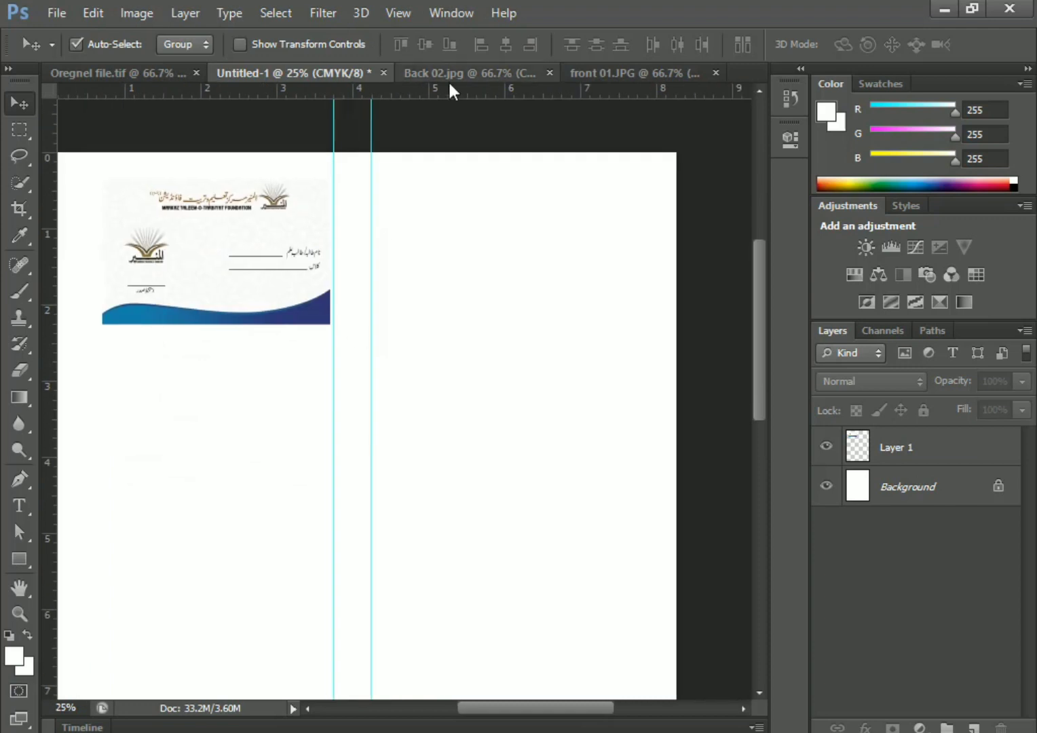
Close front 01, then select and copy the whole Back 02 card
click(638, 73)
click(718, 73)
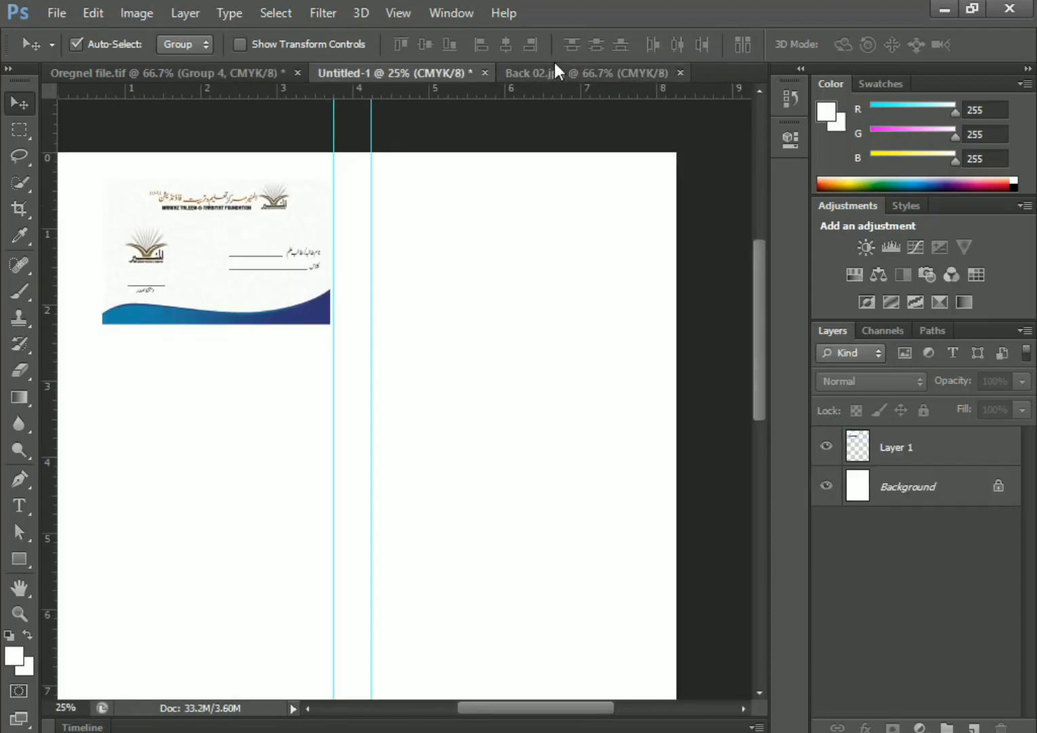
click(555, 72)
click(19, 132)
drag(100, 207, 708, 592)
click(93, 13)
click(147, 132)
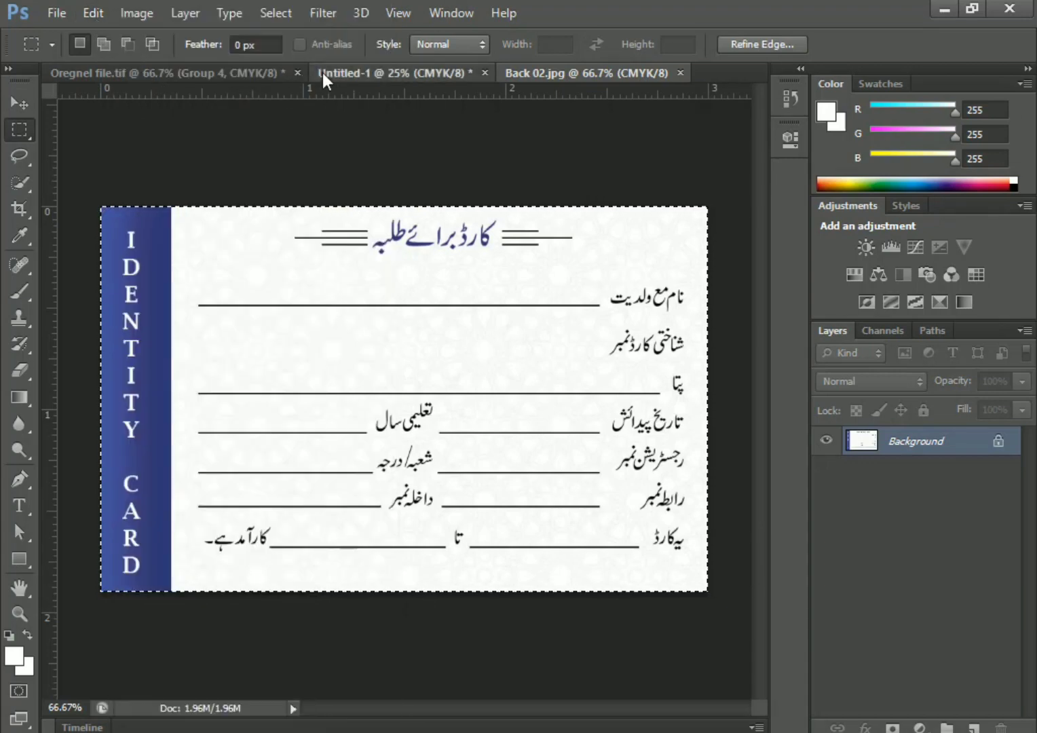
Paste the back card right of the guides and add a horizontal guide along the cards' bottom
click(408, 73)
click(93, 13)
click(146, 169)
key(v)
drag(441, 387, 535, 273)
drag(315, 97, 383, 325)
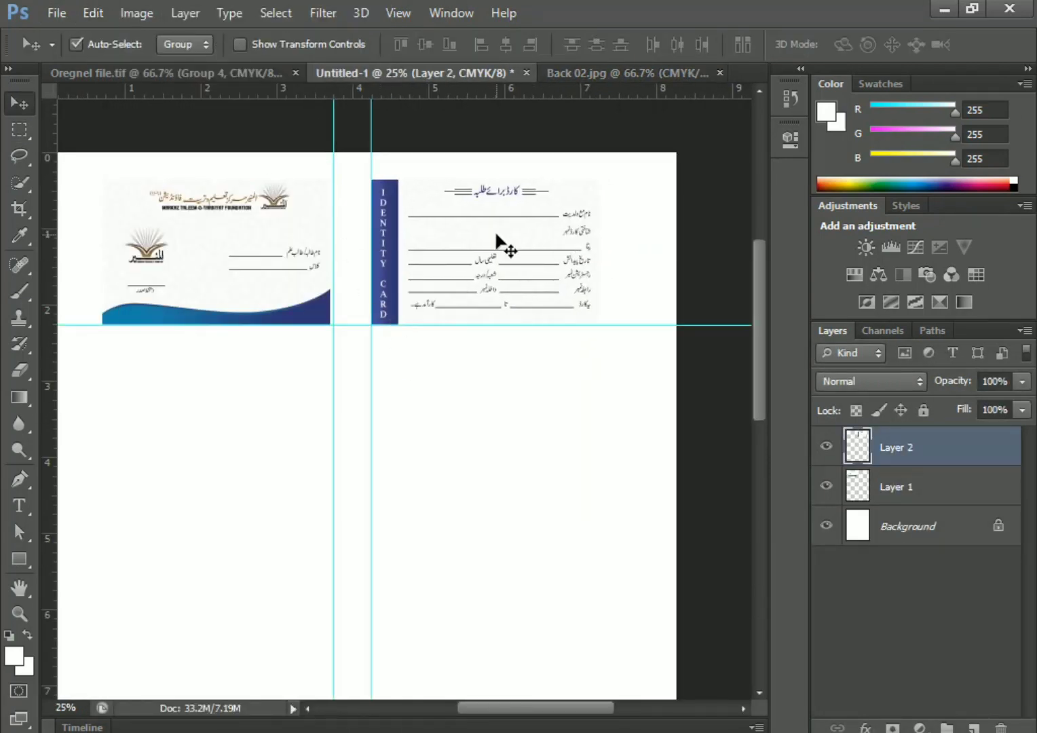
Align both cards together with Free Transform, then nudge the back card right
shift+click(269, 250)
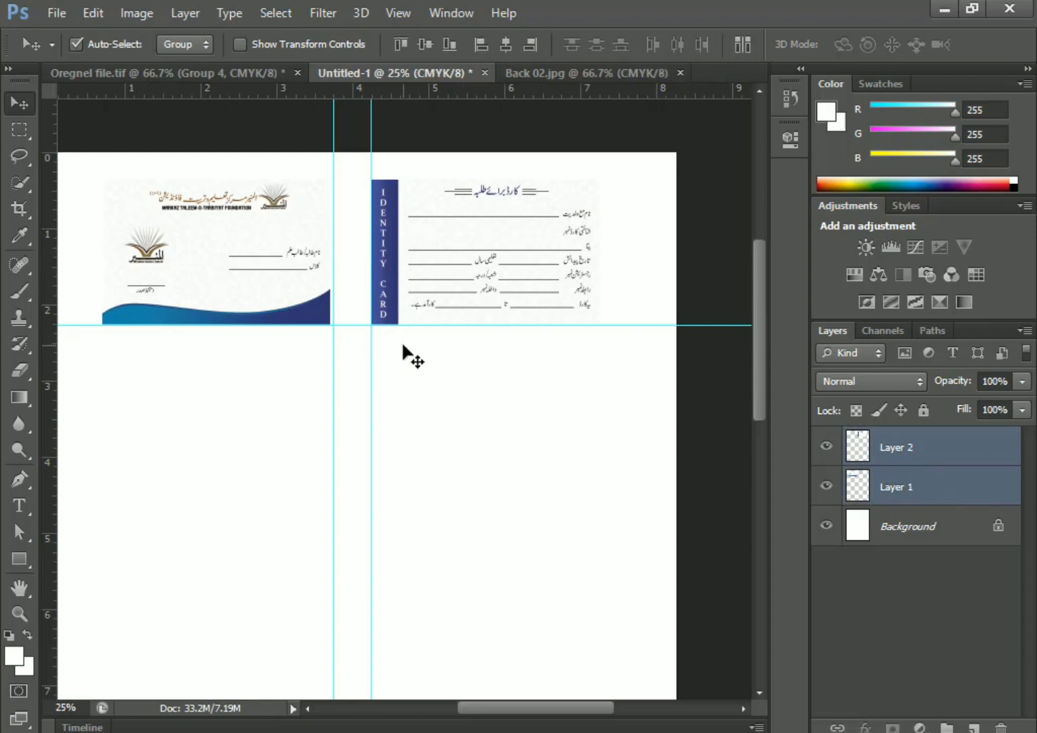
key(ctrl+t)
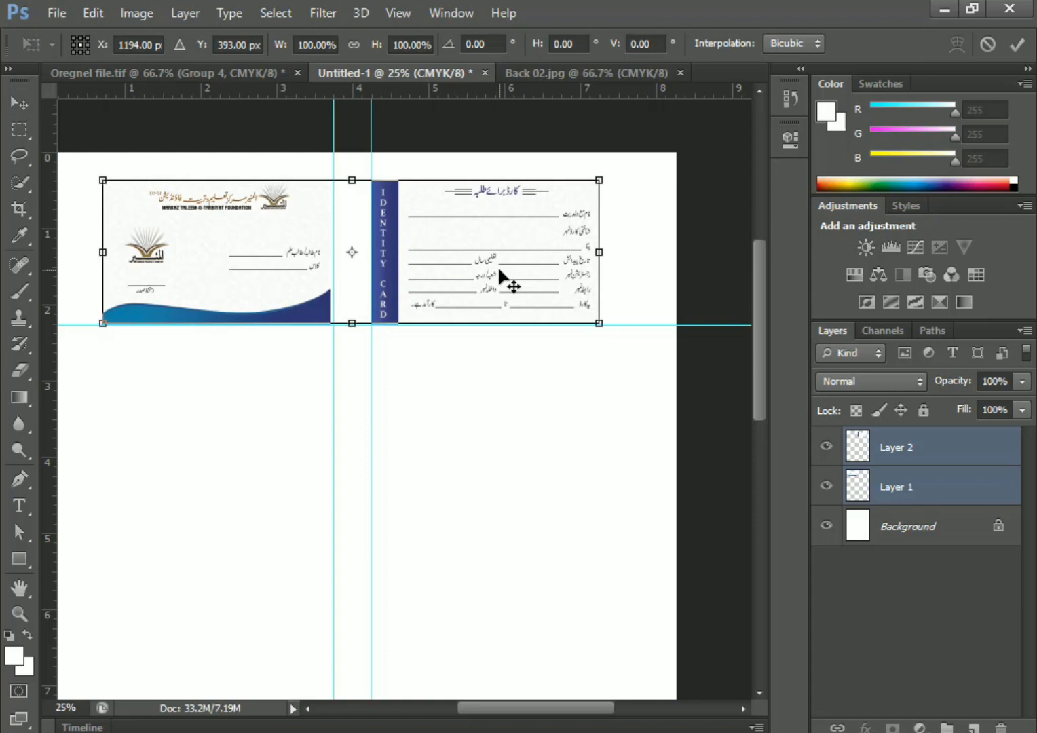
key(Right)
key(Right)
key(Right)
key(Right)
key(Right)
key(Right)
key(Right)
key(Right)
key(Right)
key(Right)
key(Right)
key(Right)
key(Left)
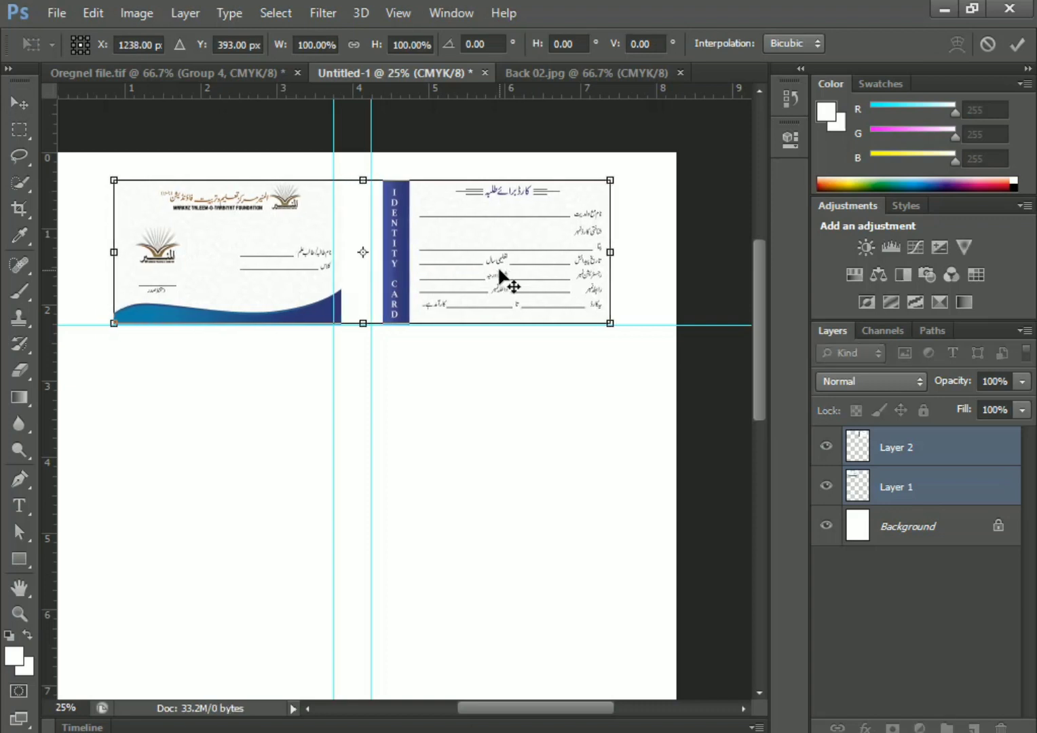
key(Return)
click(470, 409)
click(453, 278)
key(Right)
key(Right)
key(Right)
key(Right)
key(Right)
key(Right)
key(Right)
key(Right)
key(Right)
key(Right)
key(Right)
key(Right)
key(Right)
key(Right)
key(Right)
key(Right)
key(Right)
key(Right)
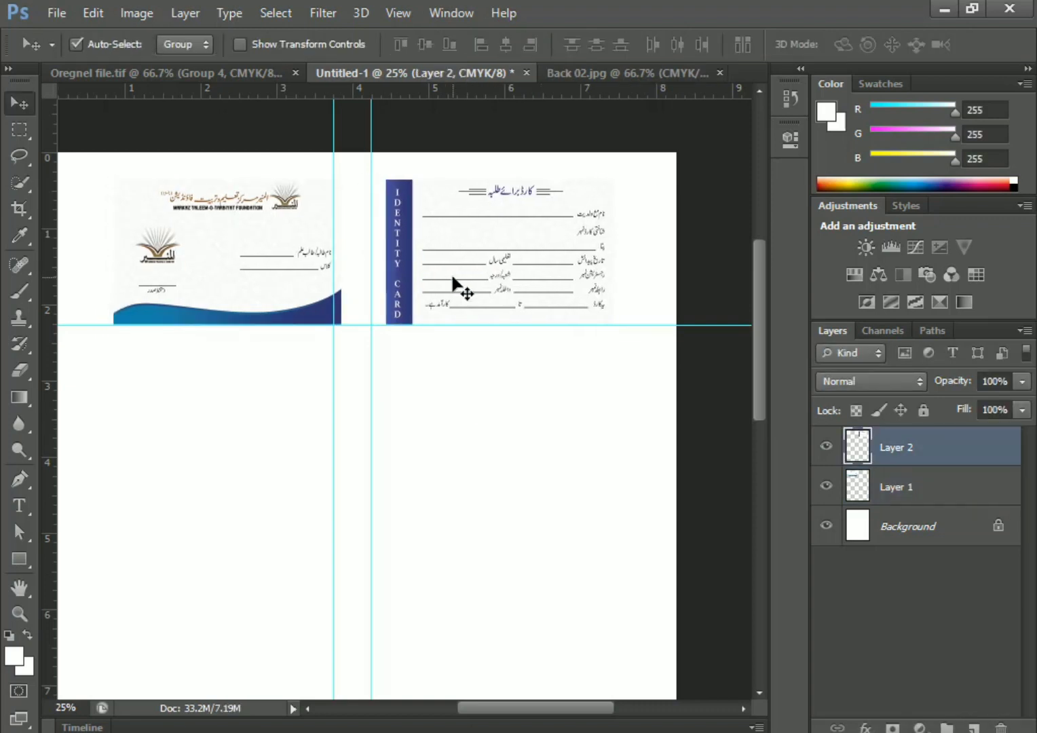
Snap the guides to the card edges, confirm placement, and group both card layers
drag(371, 325, 401, 326)
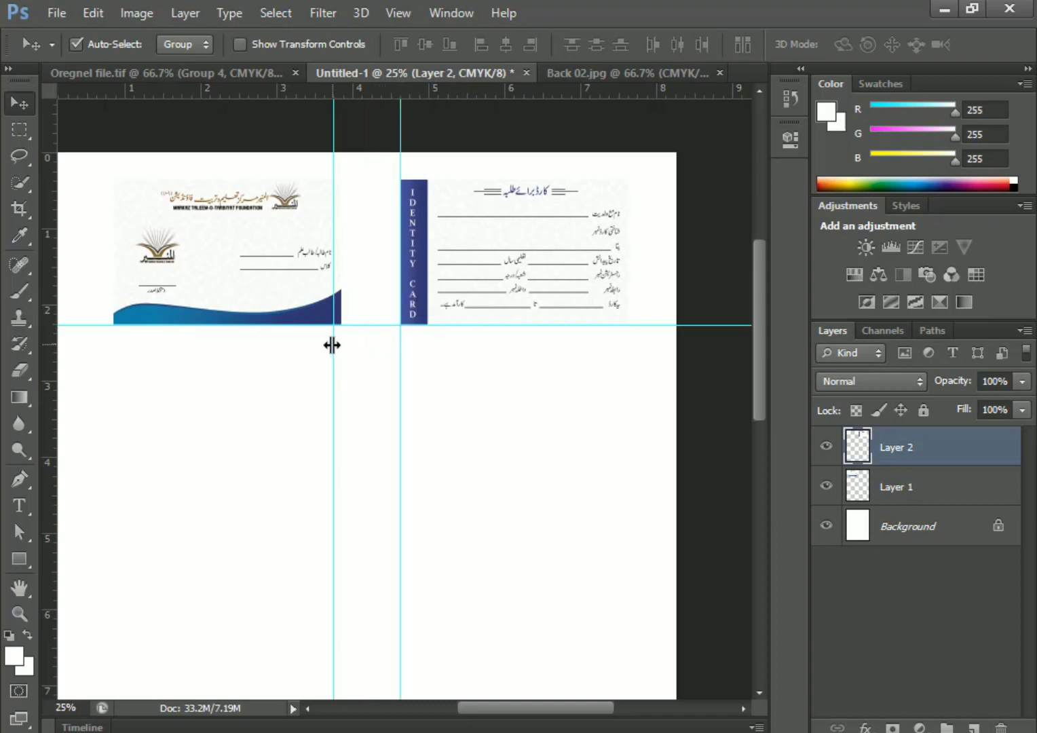
drag(332, 291, 340, 294)
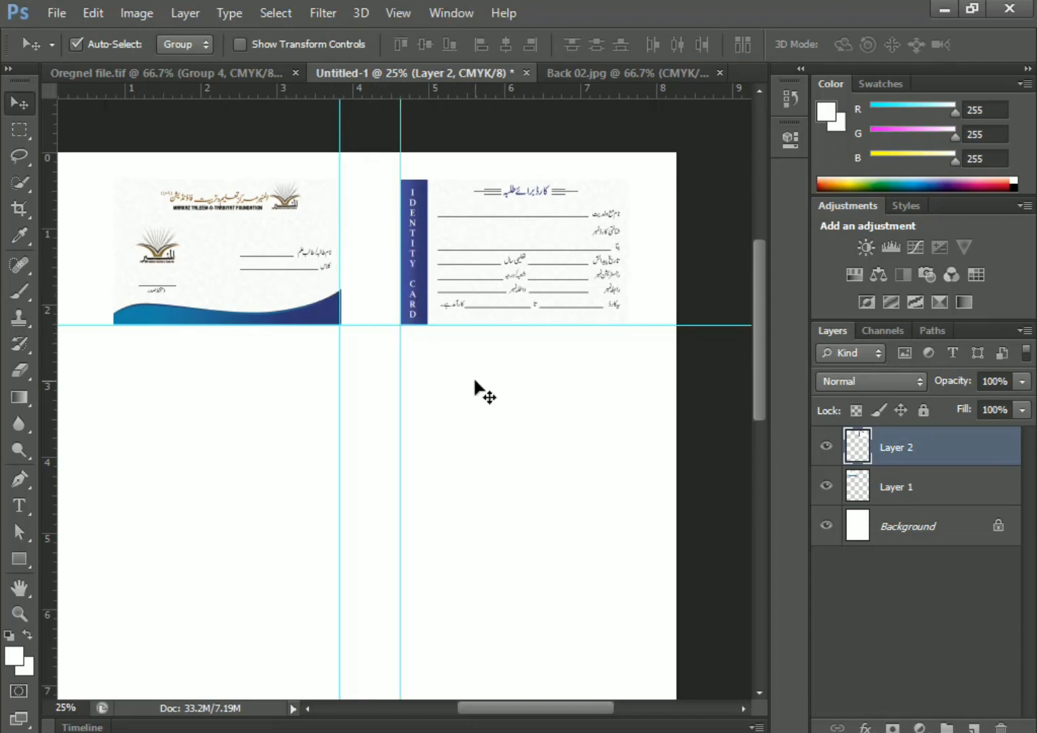
shift+click(272, 268)
key(ctrl+t)
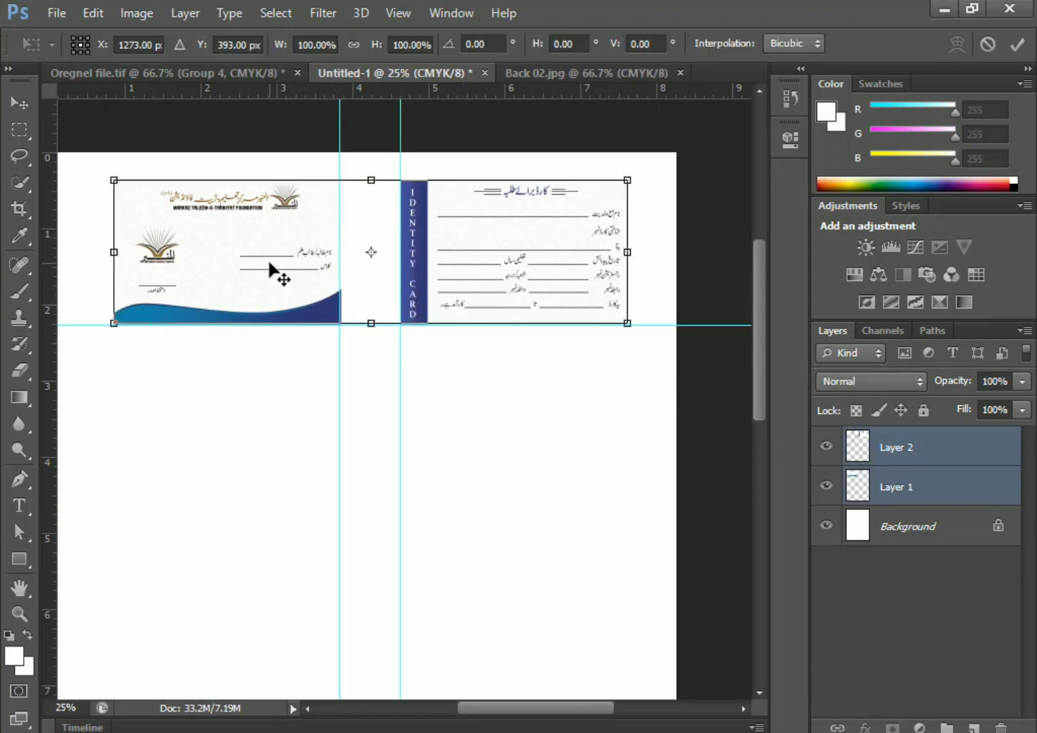
key(Return)
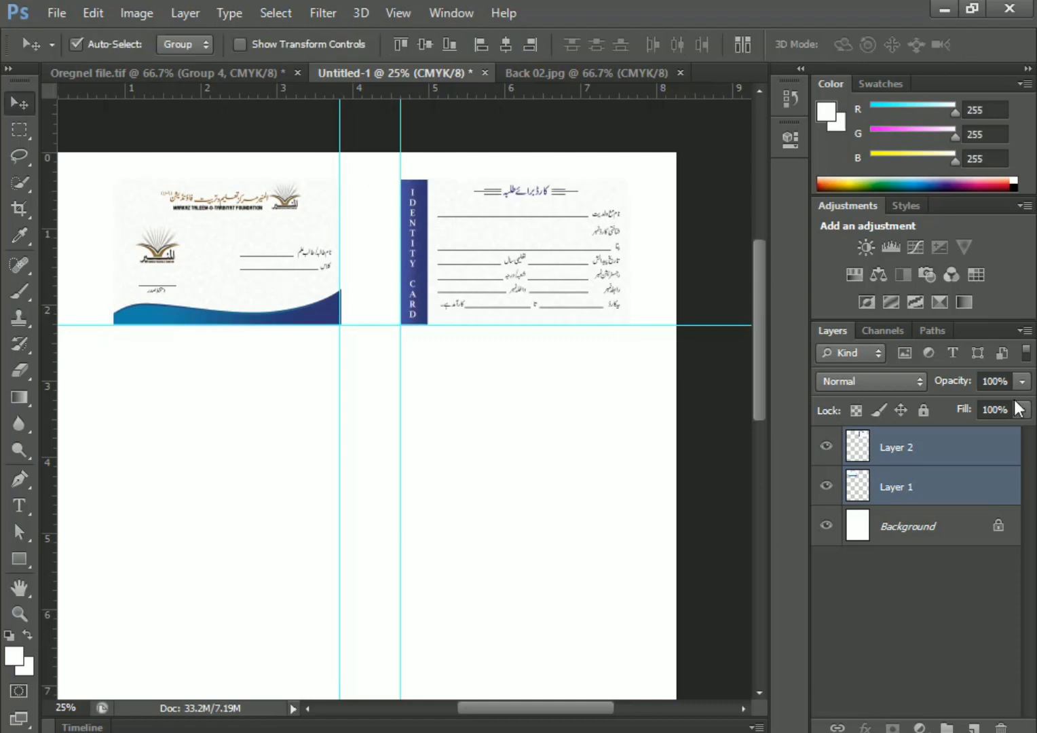
drag(943, 487, 974, 728)
Place a copy of the card pair as a second row and add guides around it
drag(518, 268, 518, 458)
drag(330, 95, 354, 180)
drag(372, 94, 386, 371)
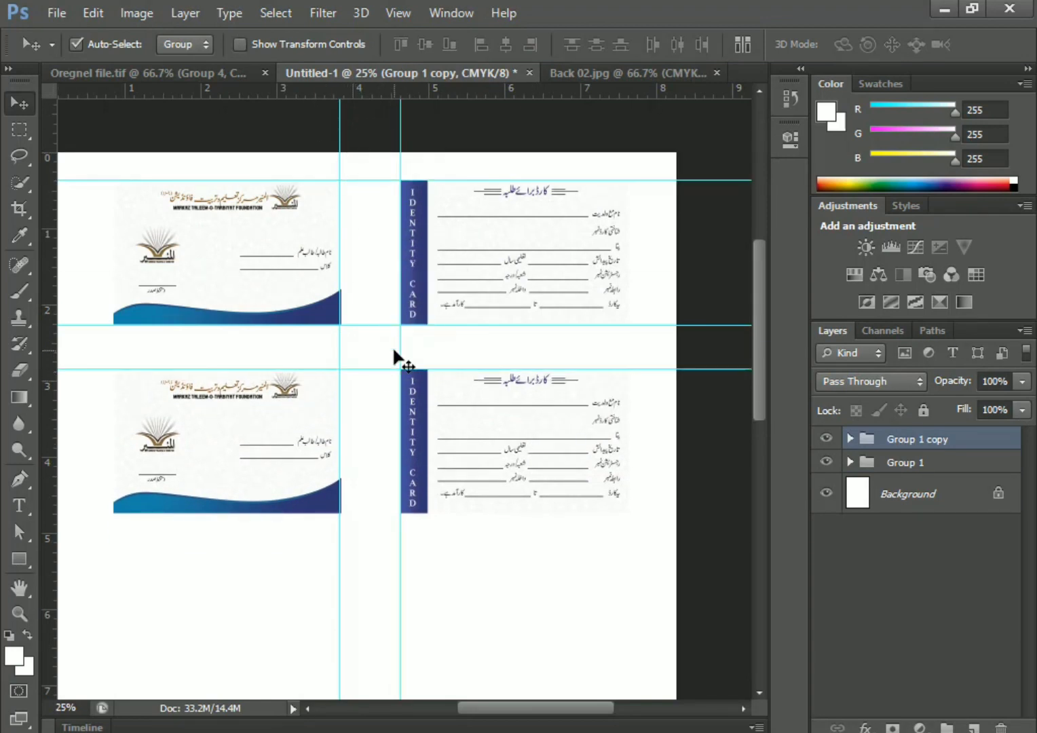
scroll(441, 361, down, 3)
click(277, 253)
key(Return)
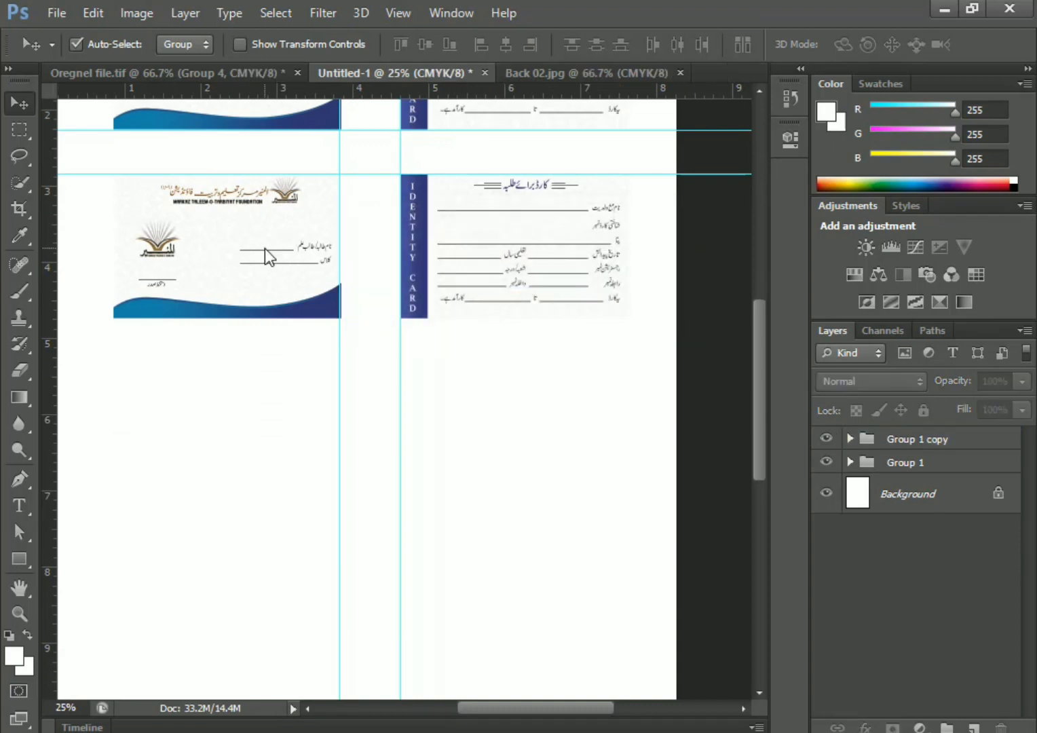
click(937, 440)
Duplicate the card group into third and fourth rows down the sheet
key(ctrl+j)
key(shift+Down)
key(shift+Down)
key(shift+Down)
key(shift+Down)
key(shift+Down)
key(shift+Down)
key(shift+Down)
key(shift+Down)
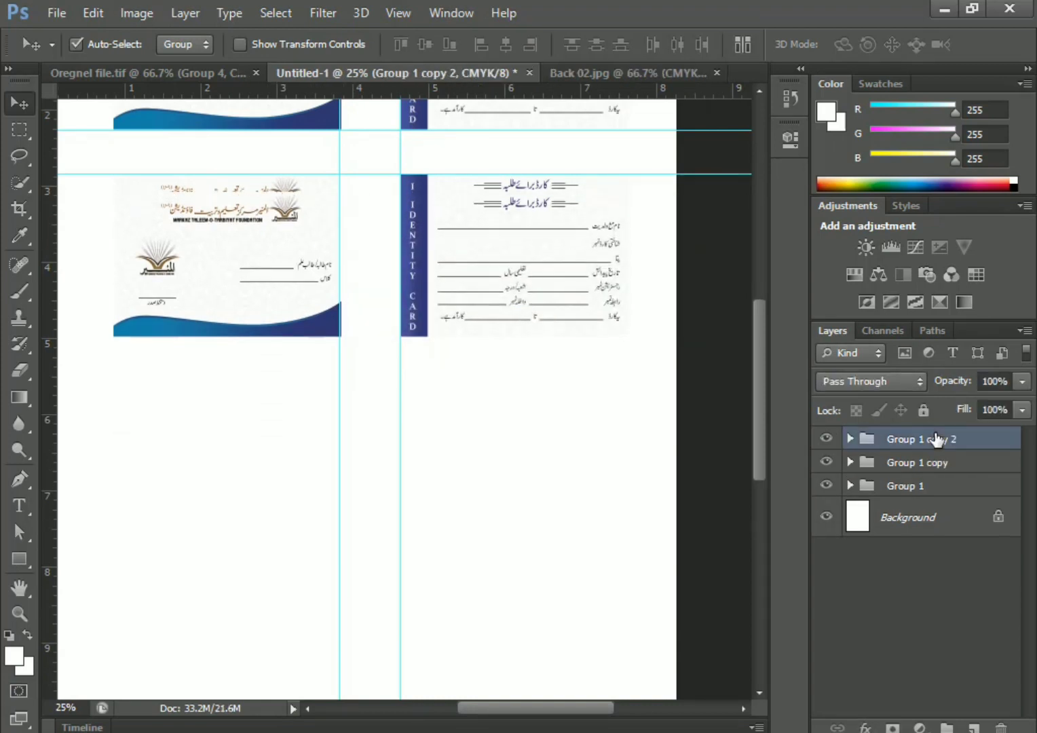
key(shift+Down)
key(shift+Down)
key(shift+Down)
key(shift+Down)
key(shift+Down)
key(shift+Down)
key(shift+Down)
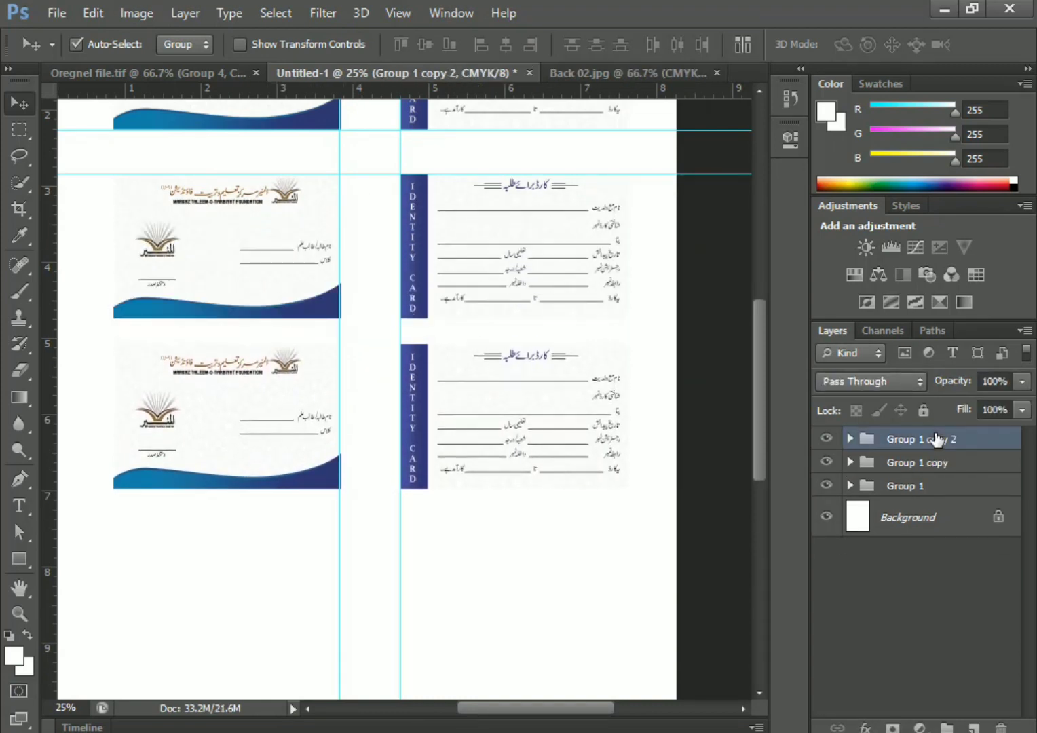
key(shift+Down)
key(shift+Down)
key(shift+Down)
key(shift+Down)
key(ctrl+minus)
key(ctrl+j)
key(shift+Down)
key(shift+Down)
key(shift+Down)
key(shift+Down)
key(shift+Down)
key(shift+Down)
key(shift+Down)
key(shift+Down)
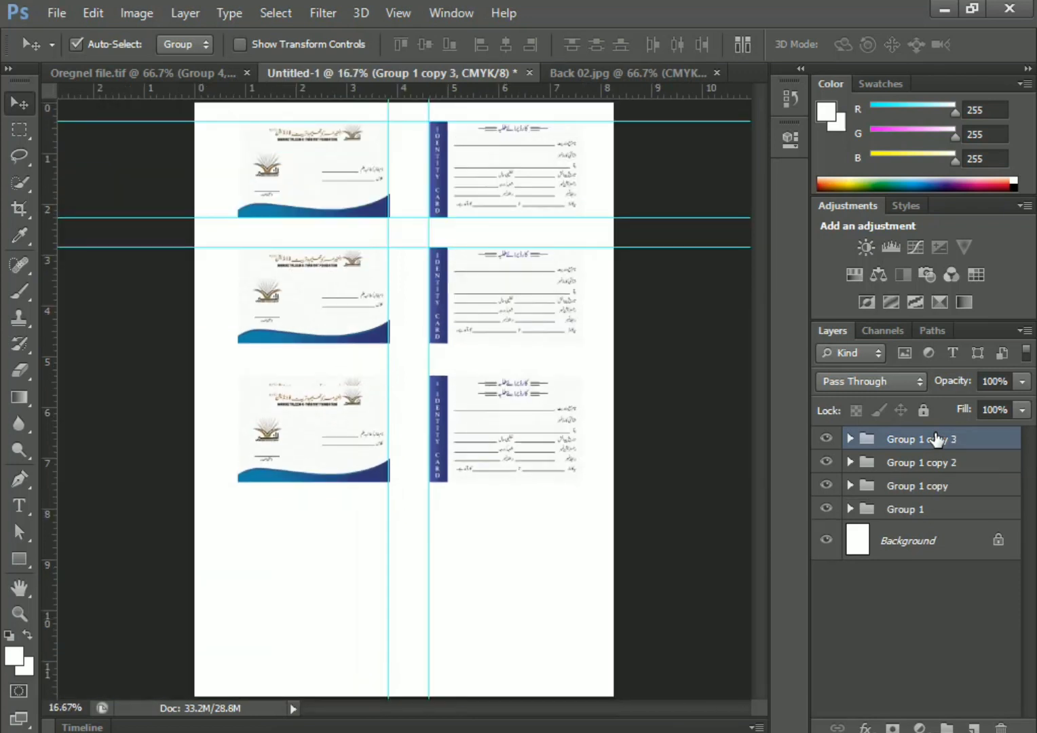
key(shift+Down)
key(shift+Down)
key(shift+Down)
key(shift+Down)
key(shift+Down)
key(shift+Down)
key(shift+Down)
key(shift+Down)
key(shift+Down)
key(shift+Down)
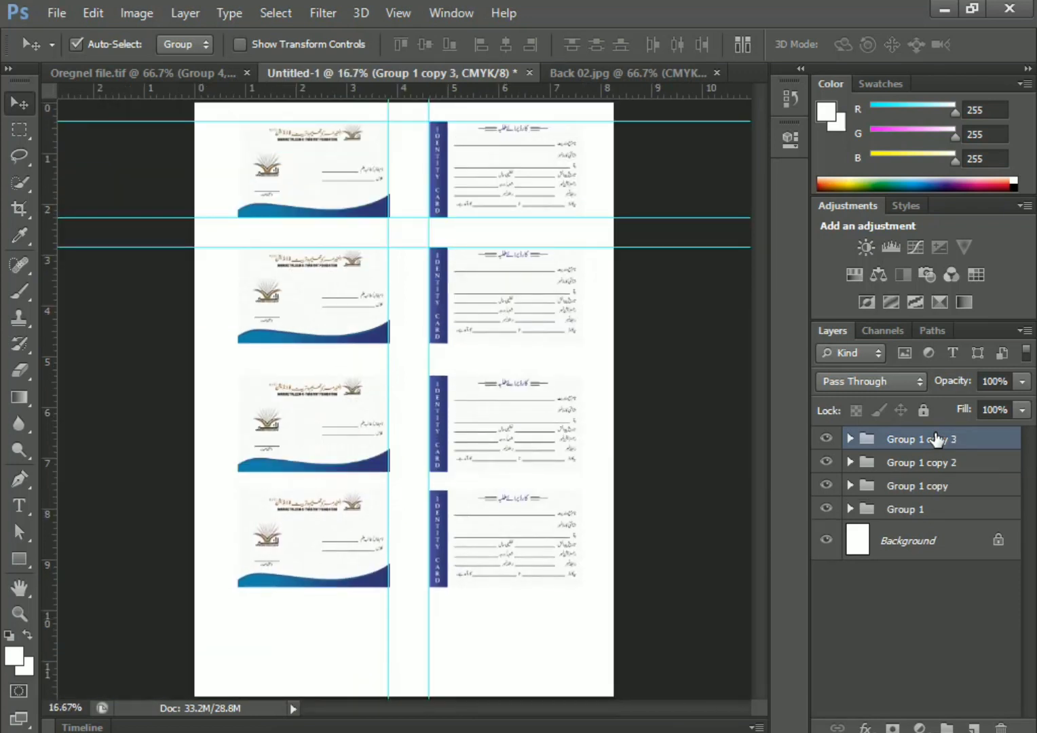
key(shift+Up)
key(shift+Up)
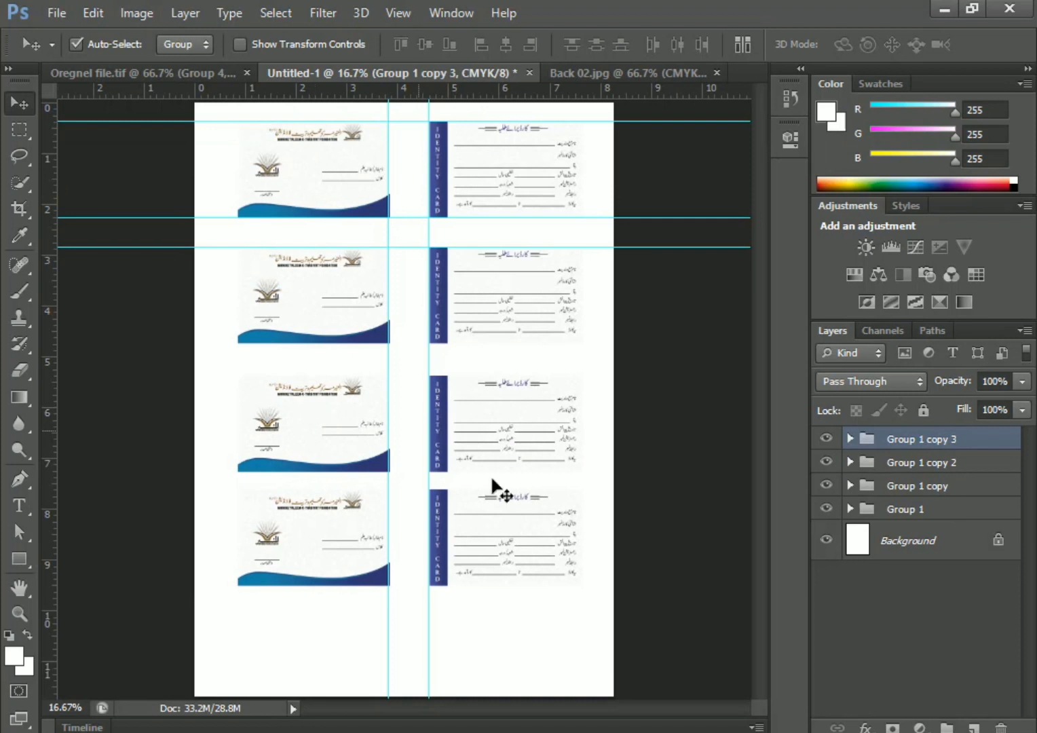
Adjust the spacing of Group 1 copy, copy 2 and copy 3 rows
shift+click(516, 424)
shift+click(510, 310)
key(shift+Up)
key(shift+Up)
key(shift+Up)
key(shift+Up)
key(shift+Up)
key(shift+Down)
key(shift+Down)
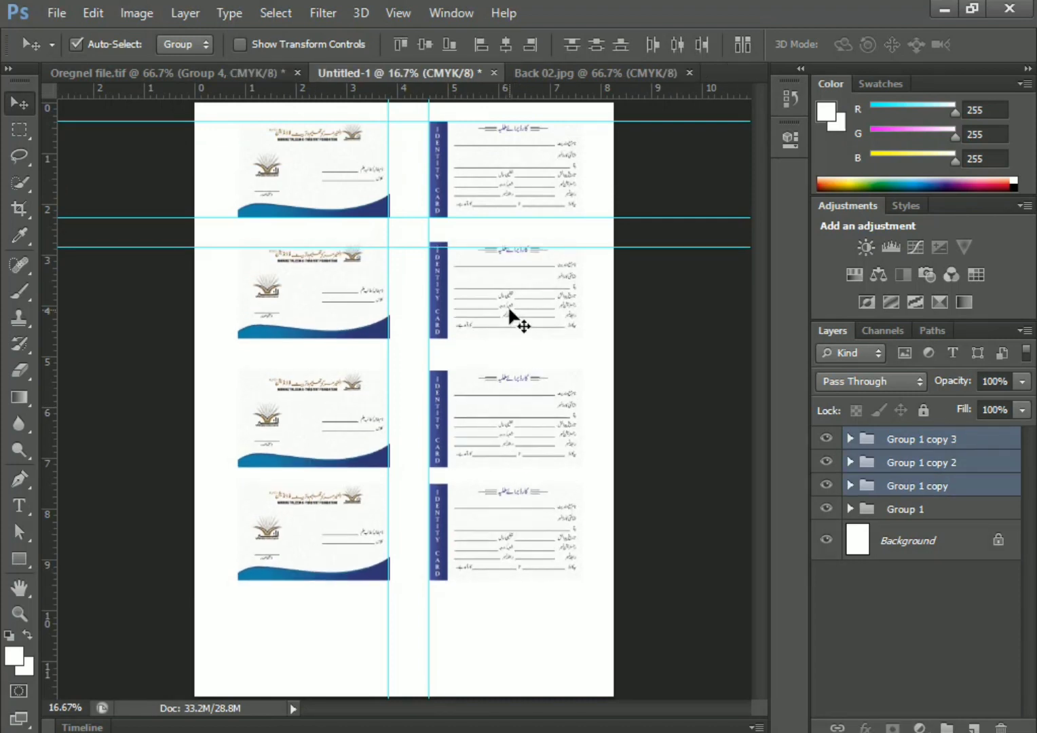
click(516, 420)
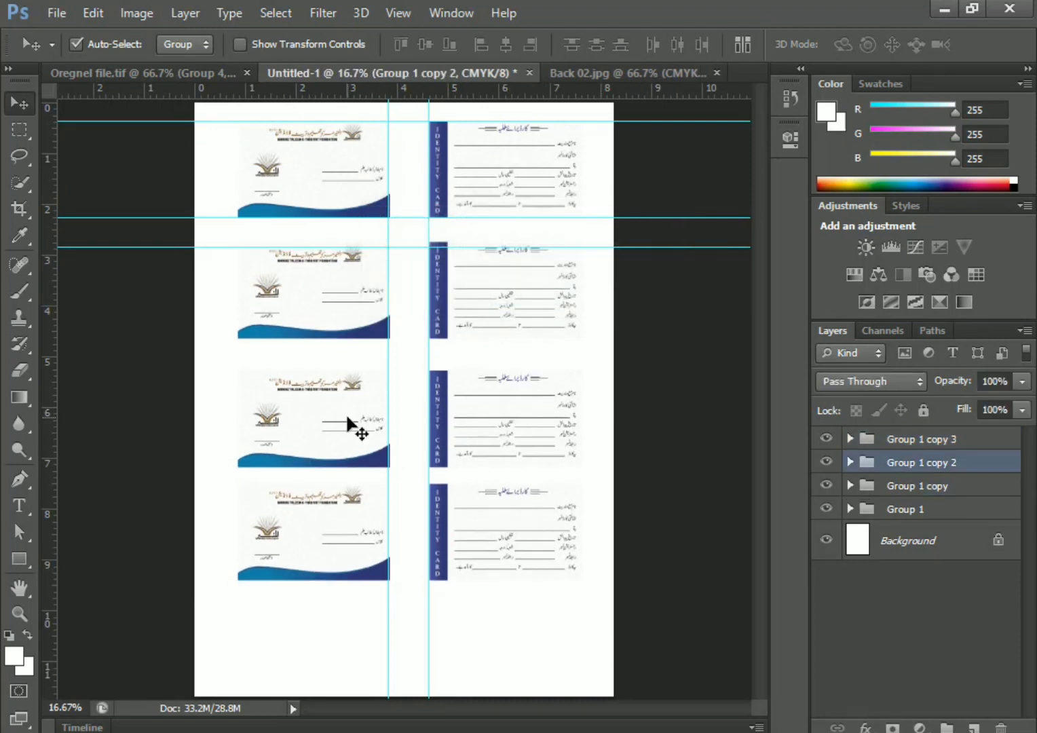
key(shift+Up)
key(shift+Up)
key(shift+Up)
key(shift+Up)
key(shift+Up)
click(496, 550)
key(shift+Up)
key(shift+Up)
key(shift+Up)
key(shift+Up)
Duplicate a fifth row as Group 1 copy 4 and rebalance the lower rows
key(ctrl+j)
key(shift+Down)
key(shift+Down)
key(shift+Down)
key(shift+Down)
key(shift+Down)
key(shift+Down)
key(shift+Down)
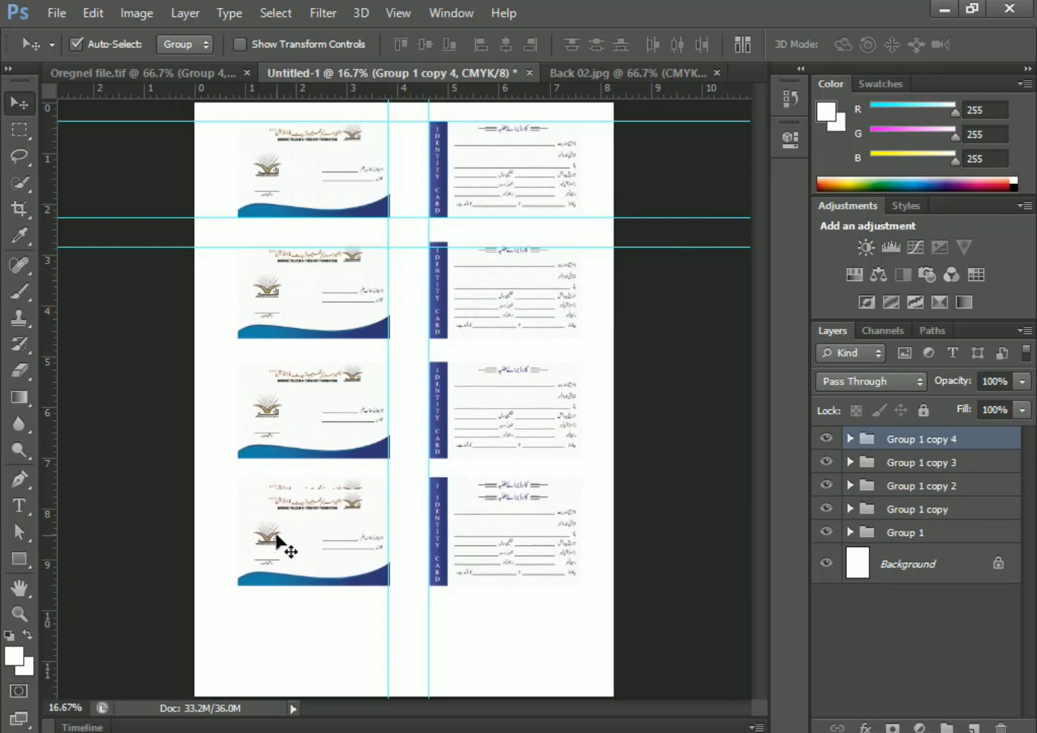
key(shift+Down)
key(shift+Down)
key(shift+Down)
key(shift+Down)
key(shift+Down)
key(shift+Down)
key(shift+Down)
key(shift+Down)
key(shift+Down)
key(shift+Down)
key(shift+Down)
key(shift+Down)
key(shift+Down)
key(shift+Down)
key(shift+Down)
key(shift+Down)
key(shift+Down)
key(shift+Down)
key(shift+Down)
key(shift+Down)
shift+click(496, 530)
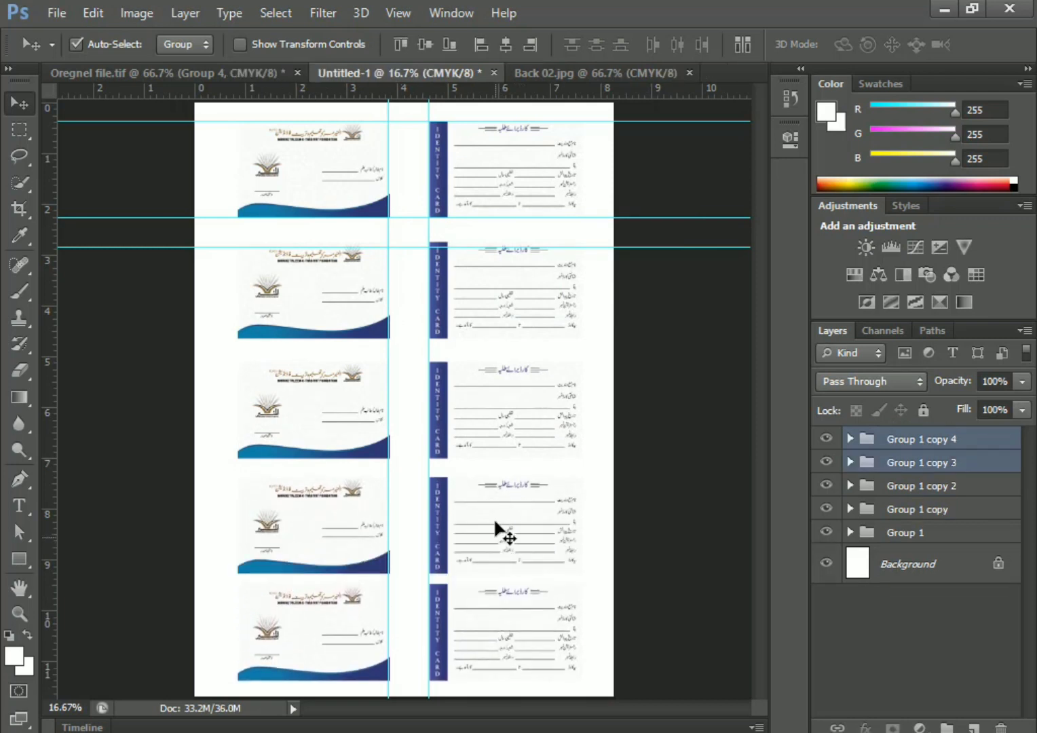
shift+click(499, 454)
shift+click(496, 296)
key(shift+Up)
key(shift+Up)
shift+click(497, 296)
key(shift+Up)
key(shift+Up)
key(shift+Up)
key(shift+Up)
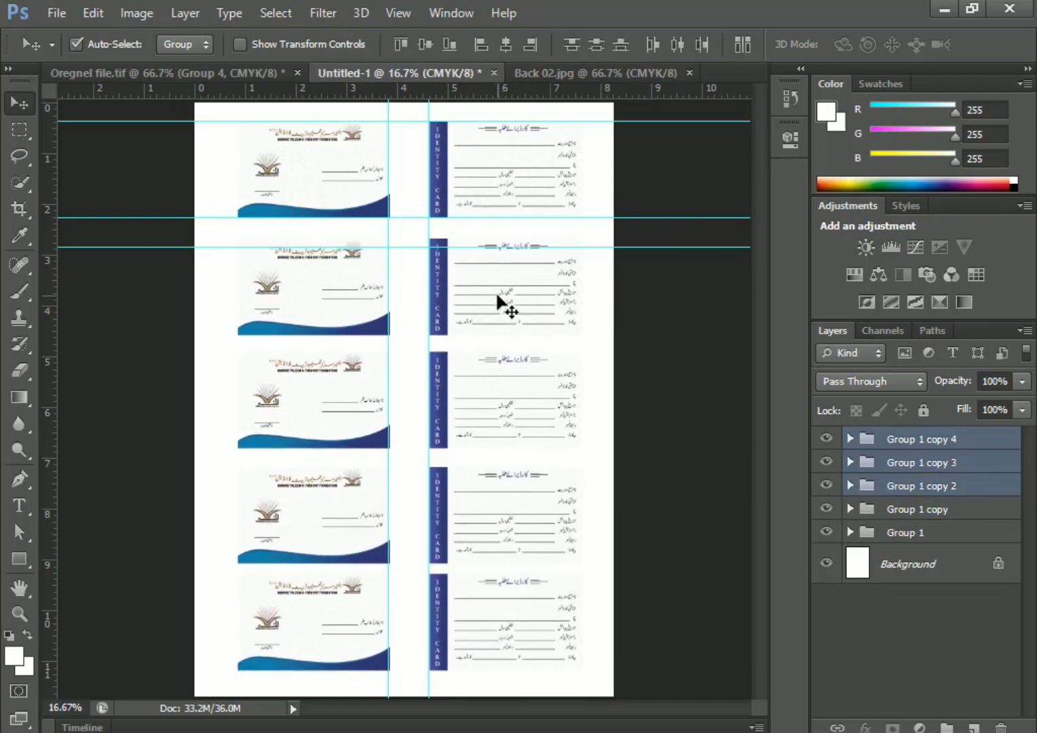
key(shift+Down)
click(495, 630)
key(shift+Down)
key(shift+Down)
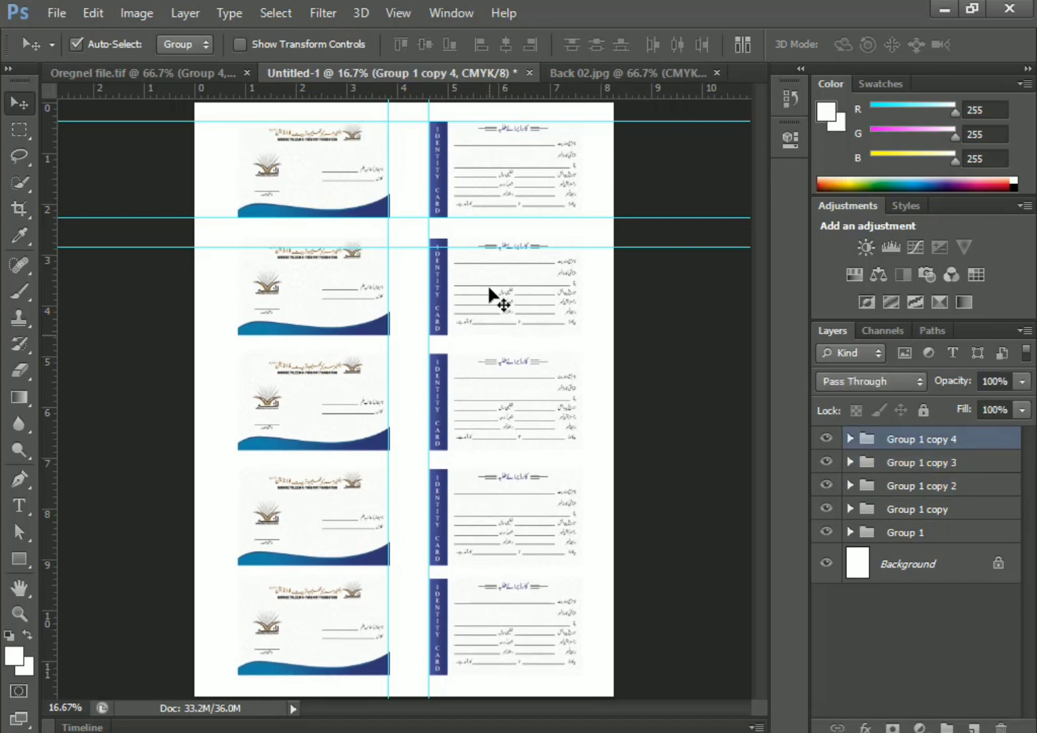
Nudge each of the five card groups up to even spacing and raise a guide to the second row
click(379, 171)
key(shift+Up)
click(519, 295)
click(527, 180)
key(shift+Up)
click(533, 313)
key(shift+Up)
key(shift+Up)
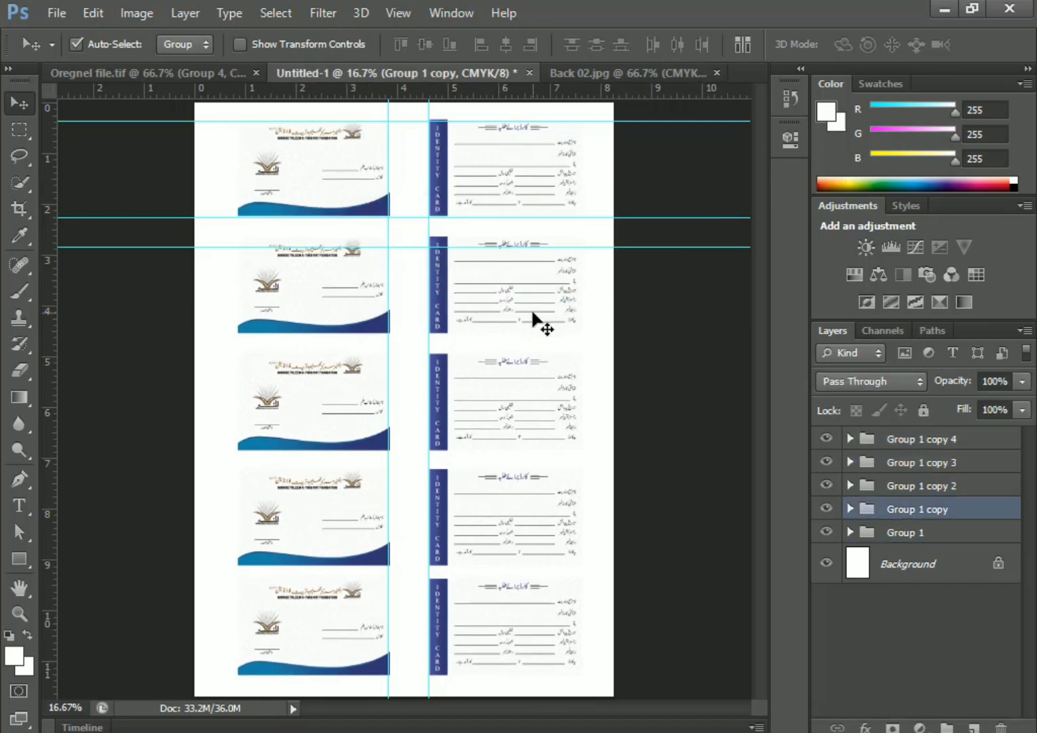
click(494, 383)
key(shift+Up)
key(shift+Up)
click(477, 484)
key(shift+Up)
key(shift+Up)
click(489, 611)
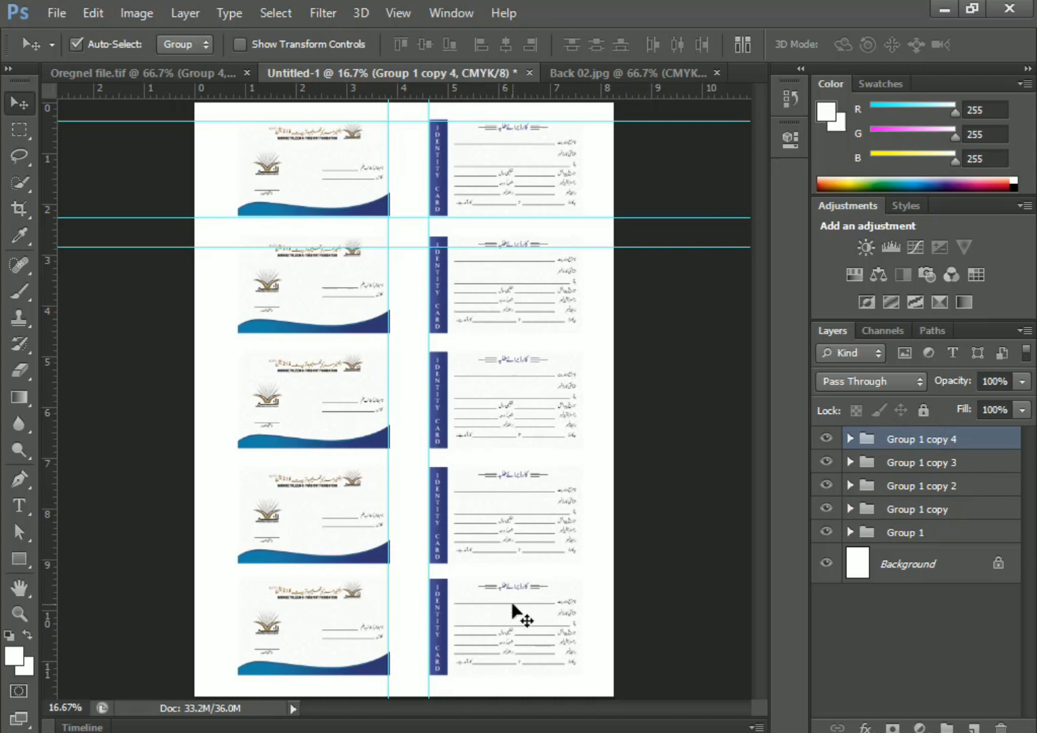
drag(400, 247, 400, 238)
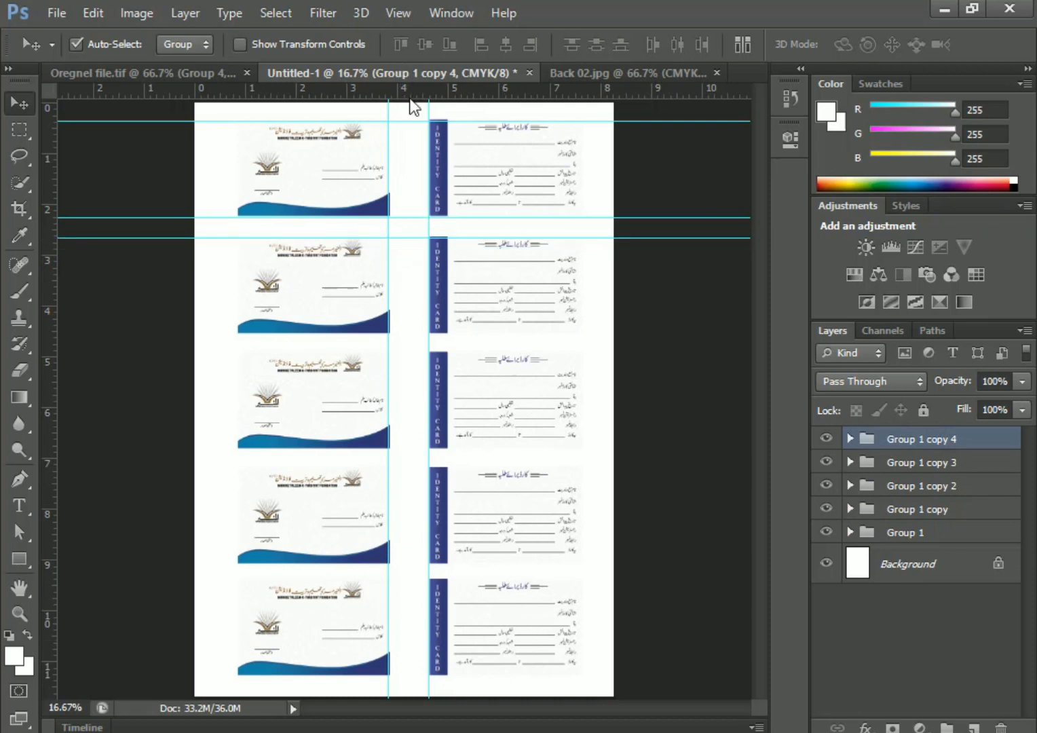
Add horizontal guides in the gaps between the five card rows
drag(411, 95, 425, 332)
drag(332, 95, 419, 353)
drag(370, 94, 440, 563)
drag(360, 94, 437, 677)
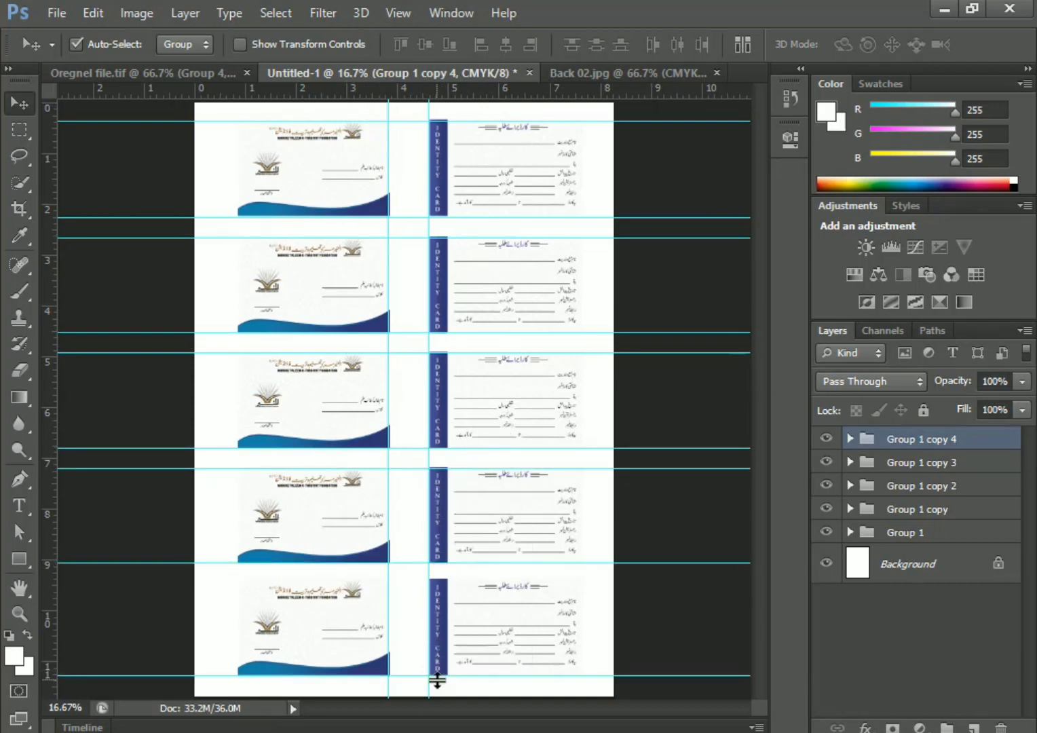
Select all five card groups, nudge them left, and shift the vertical guide left
click(498, 158)
key(ctrl+t)
key(Escape)
shift+click(510, 275)
shift+click(520, 389)
shift+click(522, 506)
shift+click(526, 619)
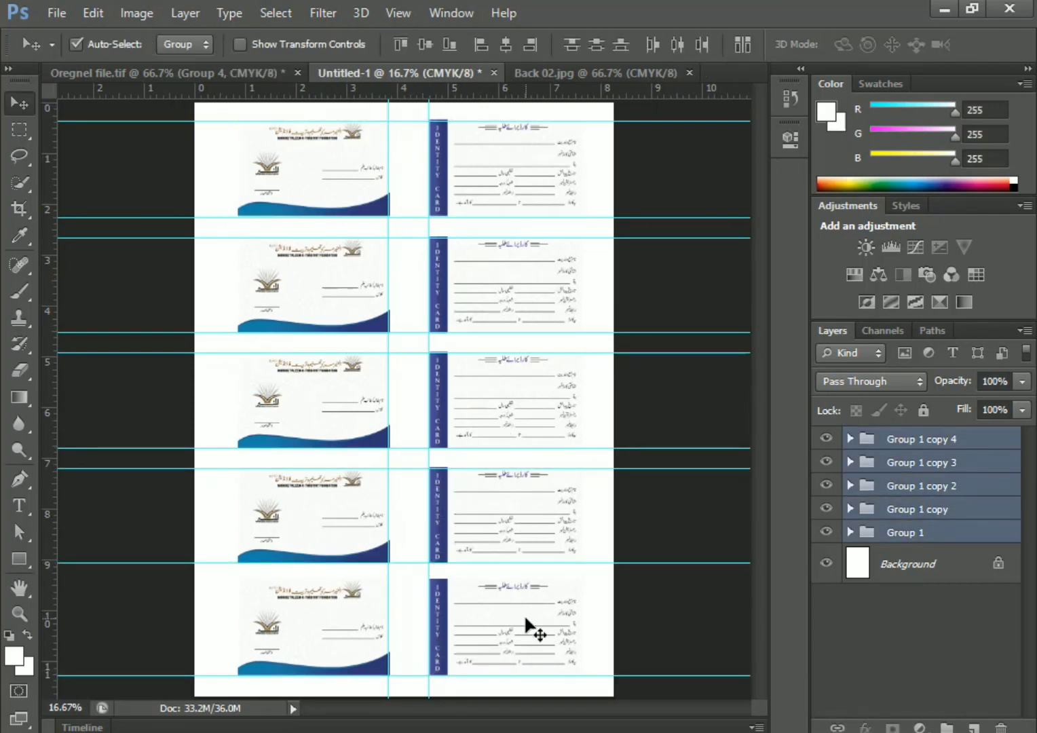
key(Left)
key(Left)
key(Left)
key(Left)
key(Left)
key(ctrl+t)
key(Escape)
click(403, 207)
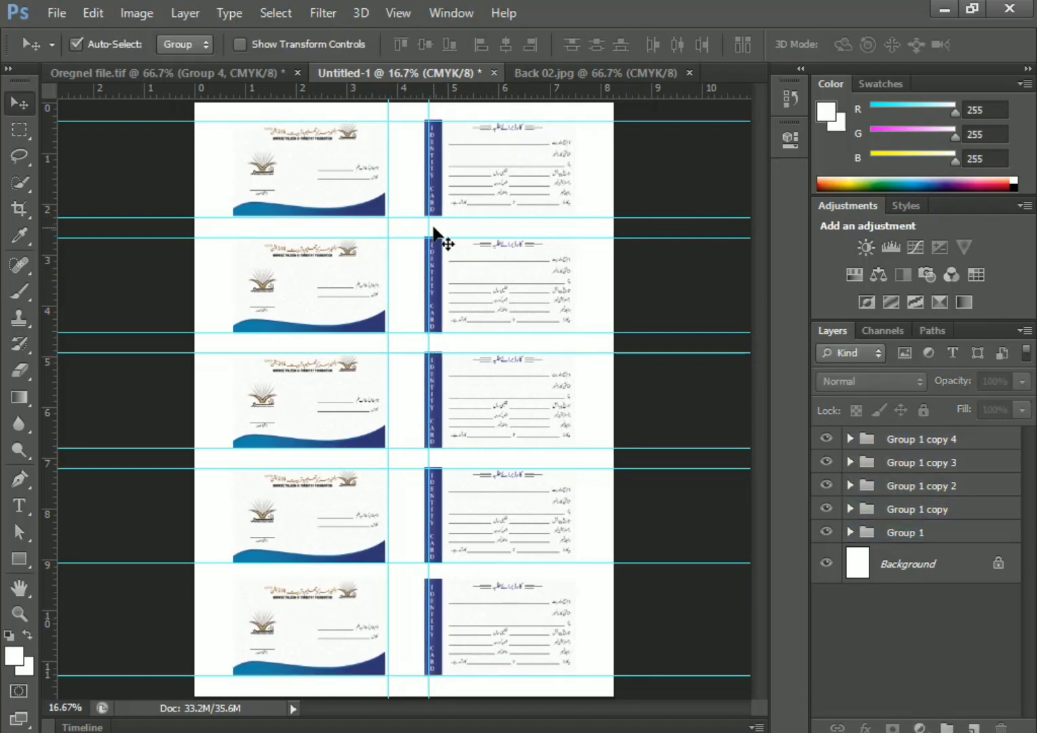
drag(428, 234, 389, 236)
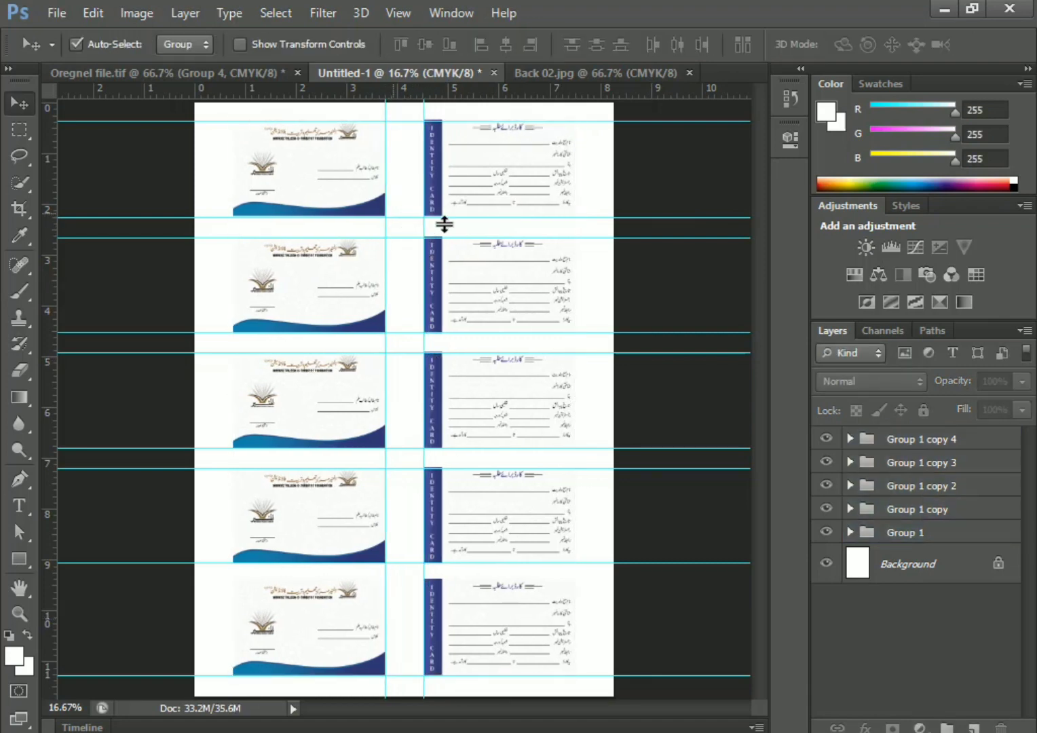
Bring up the File > Open window to locate Card for word.JPG
click(50, 15)
click(398, 261)
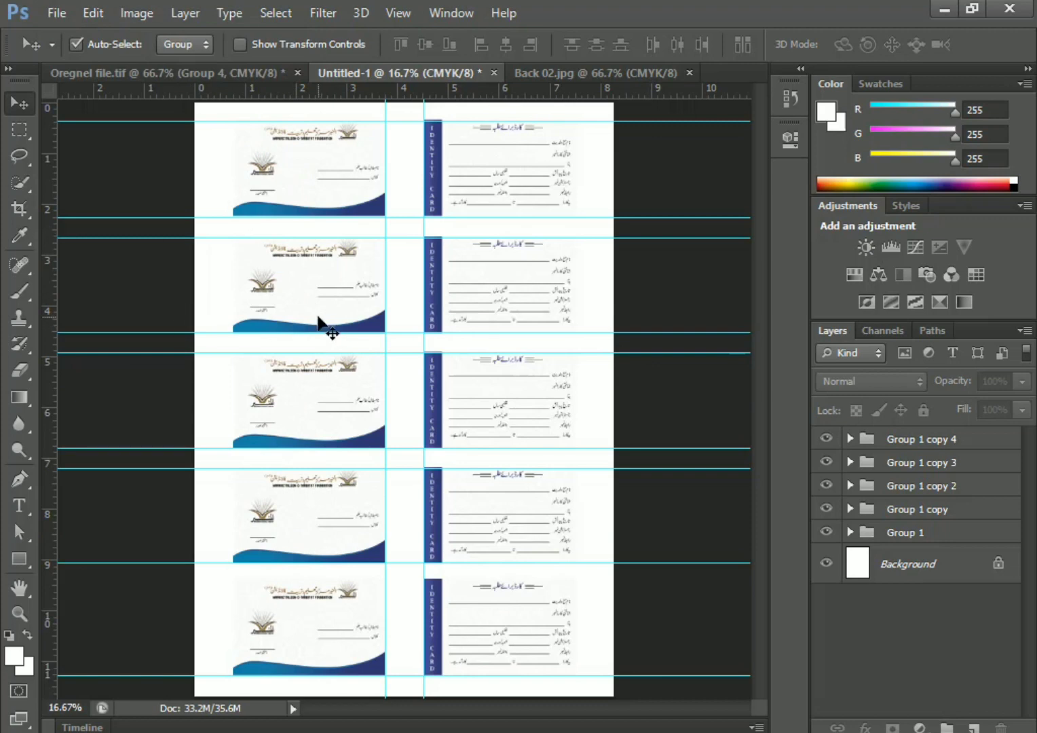
click(51, 14)
click(75, 49)
click(412, 83)
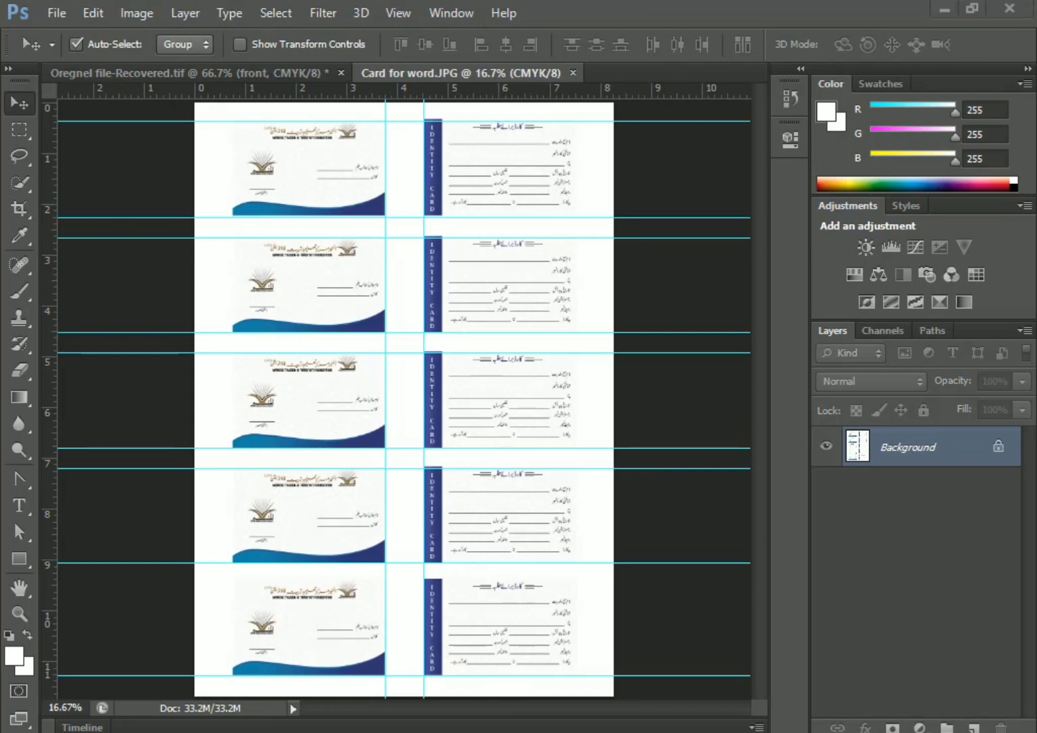
Launch Word 2013 from the Start search and start a blank document
key(super)
text(w)
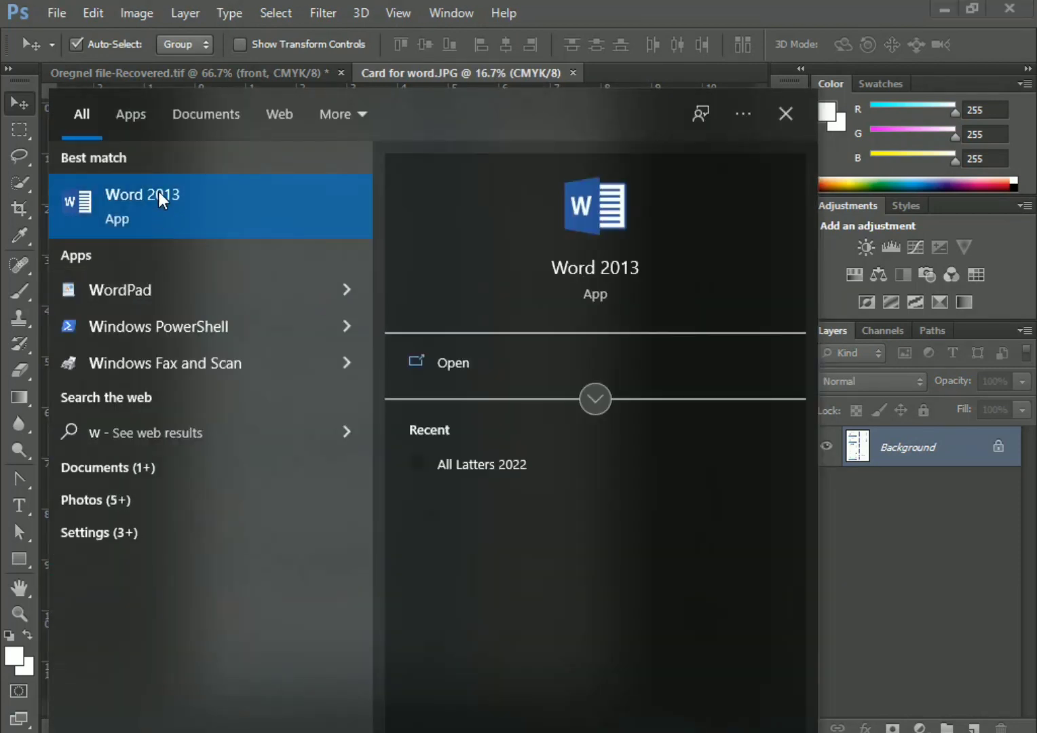
click(161, 200)
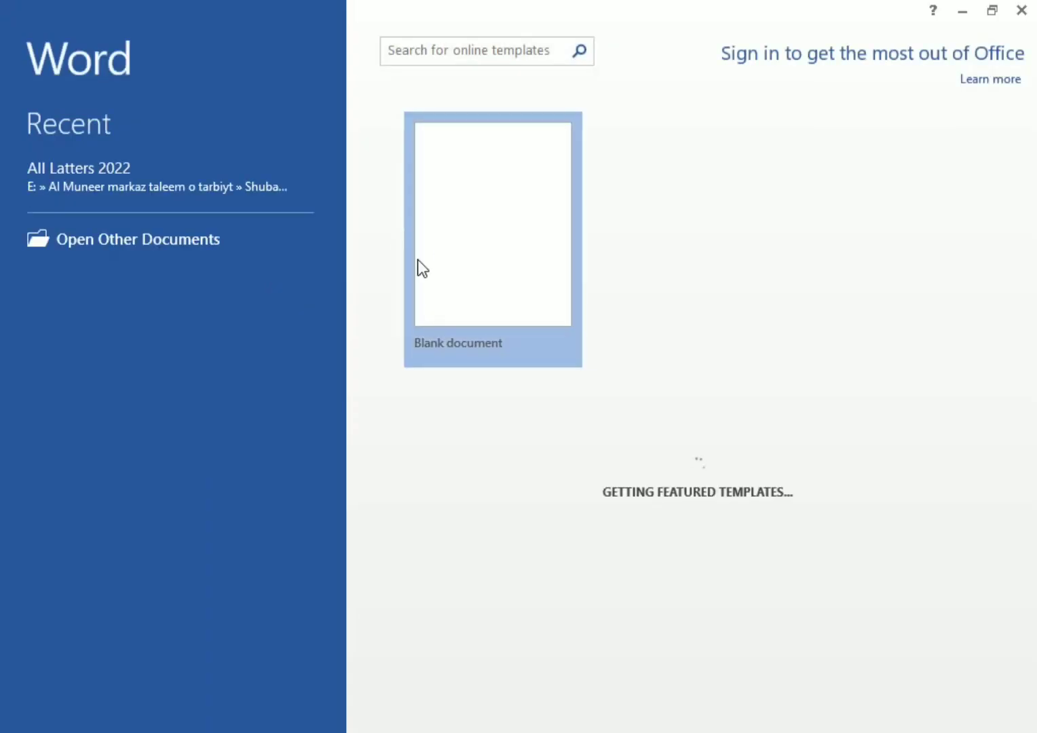
click(420, 263)
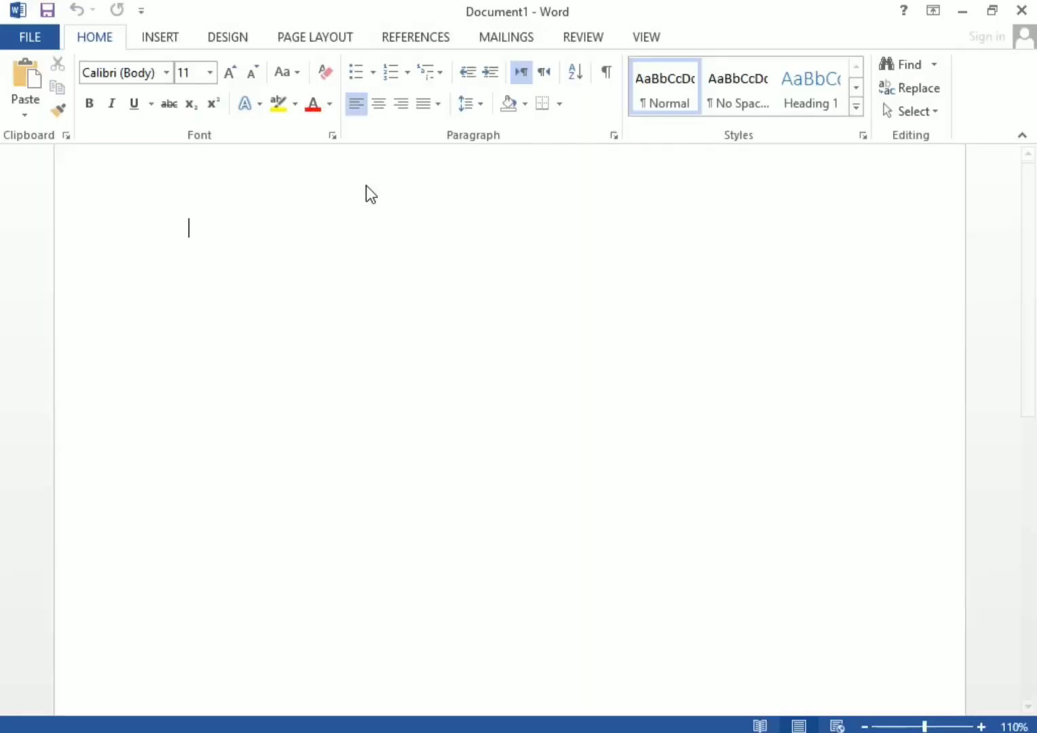
Set custom margins of 0.3 inch on all four sides
click(315, 37)
click(28, 112)
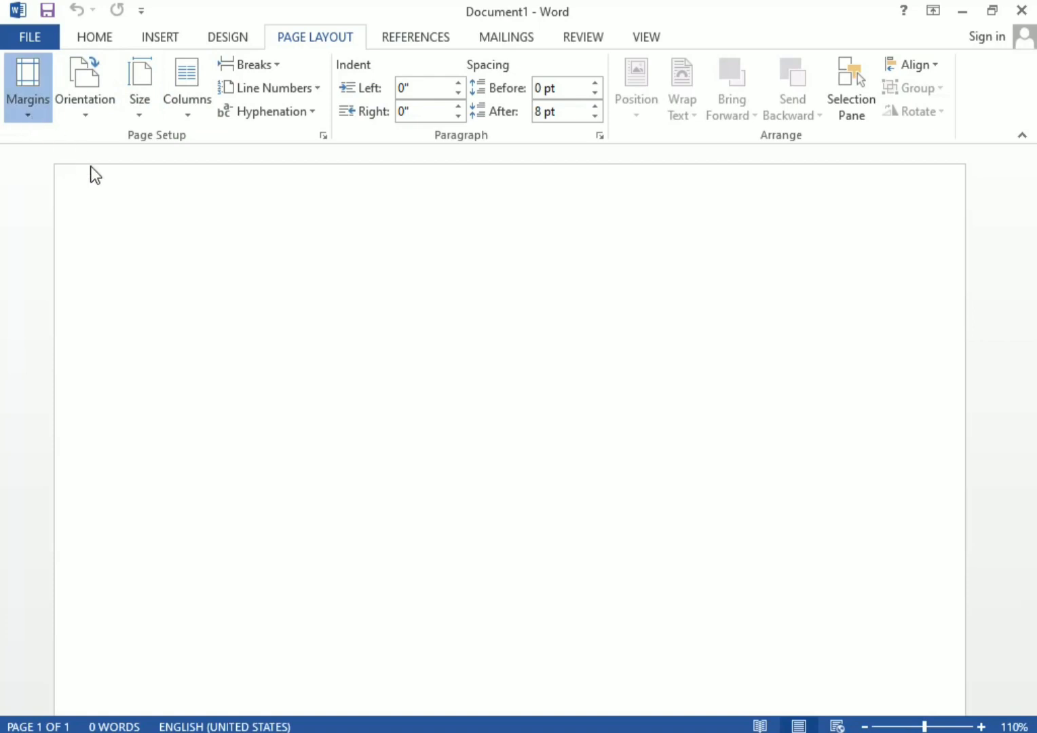
click(104, 541)
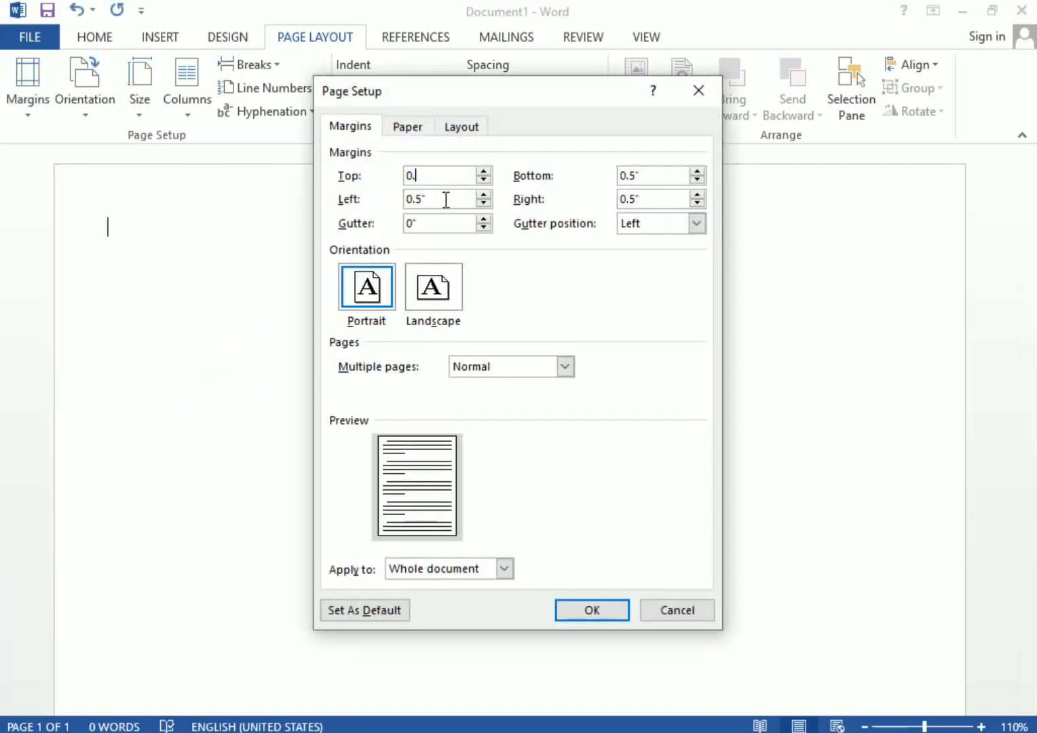
text(0.3)
key(Tab)
text(0)
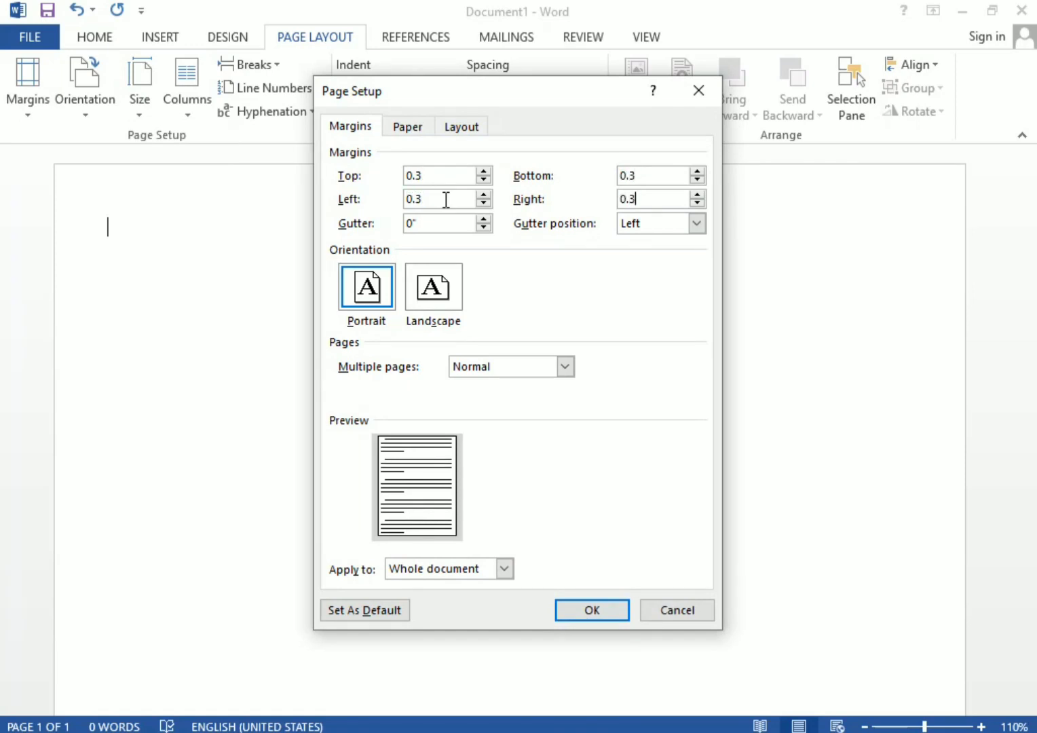
key(Return)
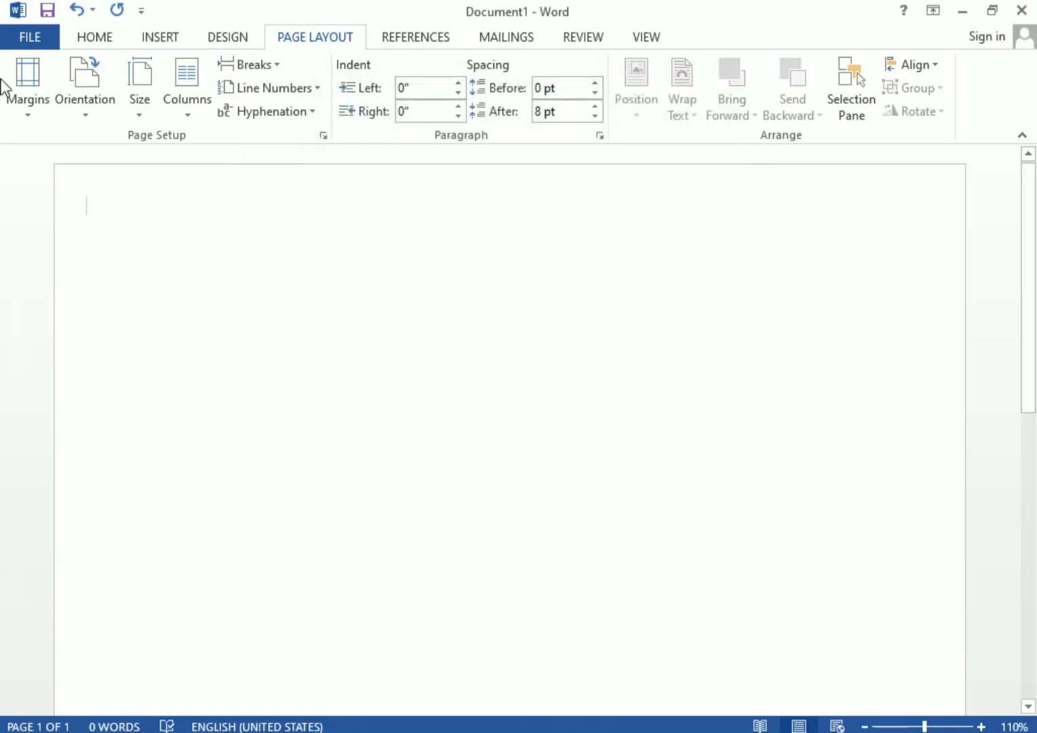
Insert the Card for word picture from the card folder on E:, then show its print preview
click(160, 37)
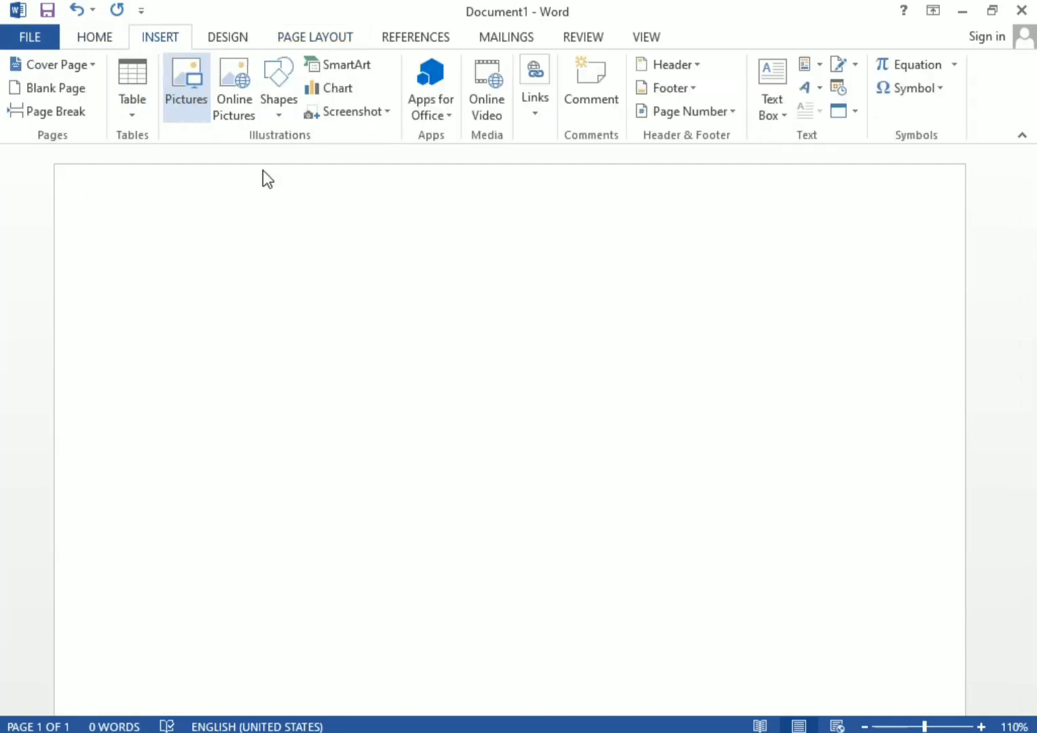
click(108, 370)
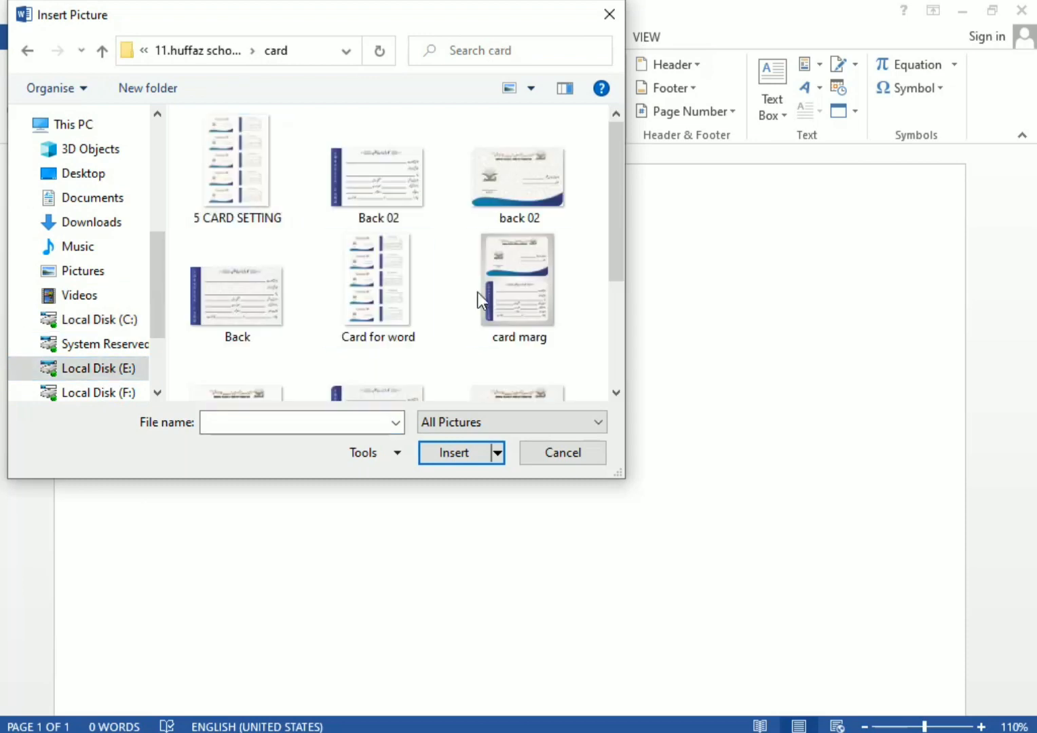
double_click(400, 316)
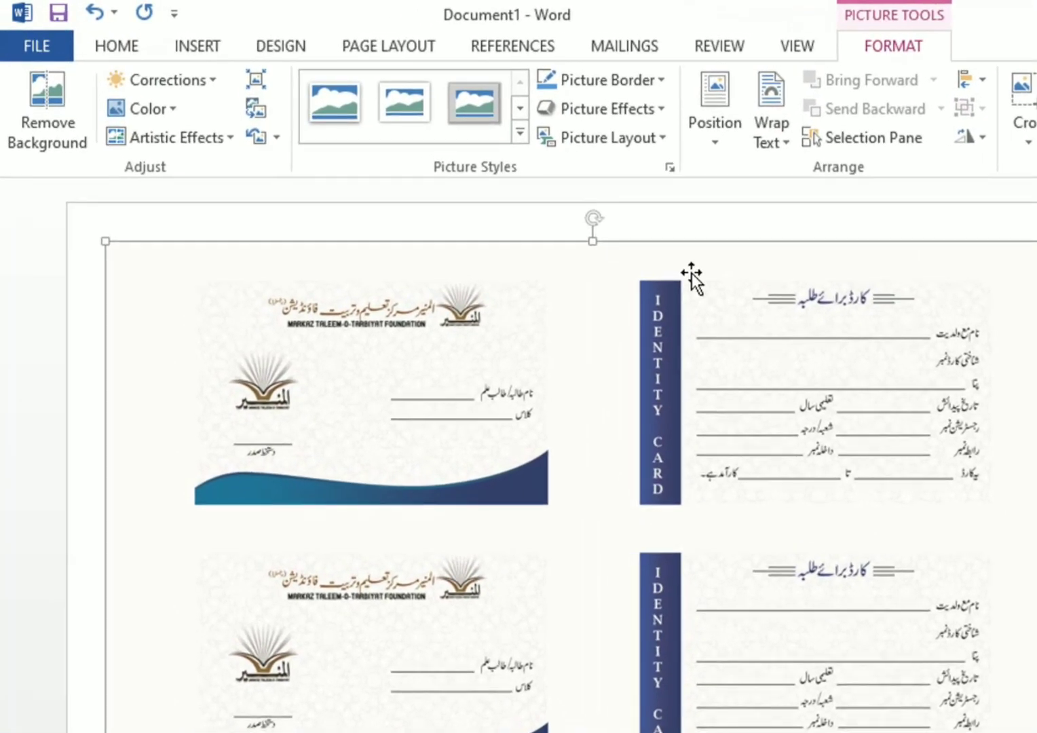
key(ctrl+p)
click(974, 405)
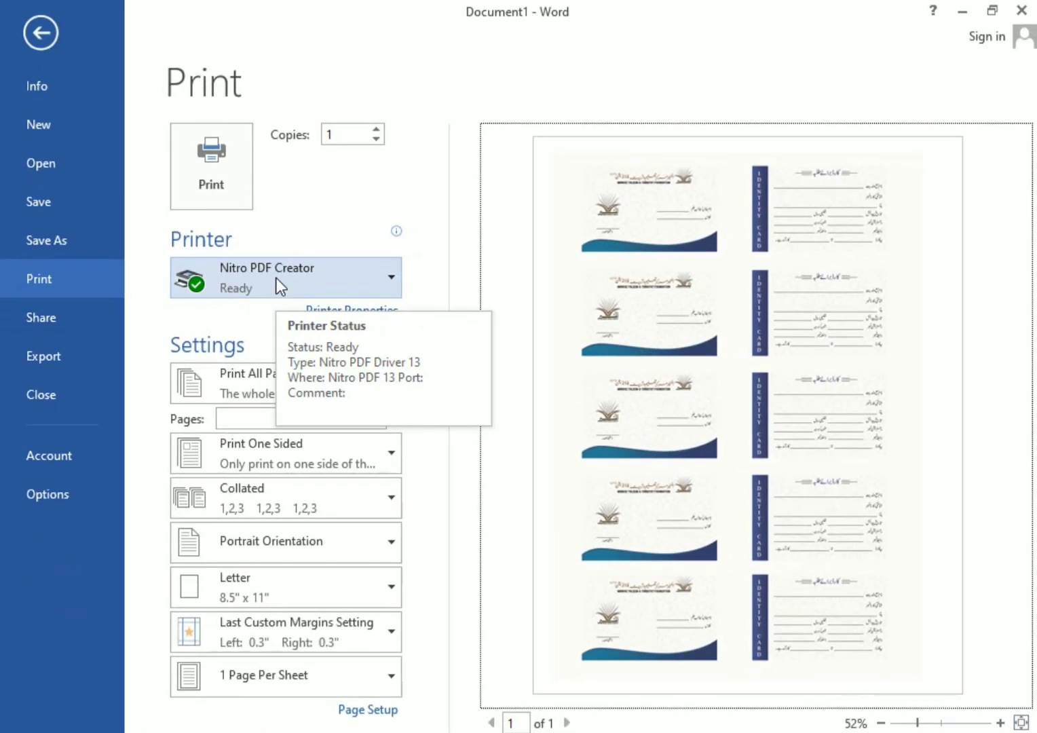
Select HP LaserJet MFP M28-M31 as the printer and return to the document
click(276, 277)
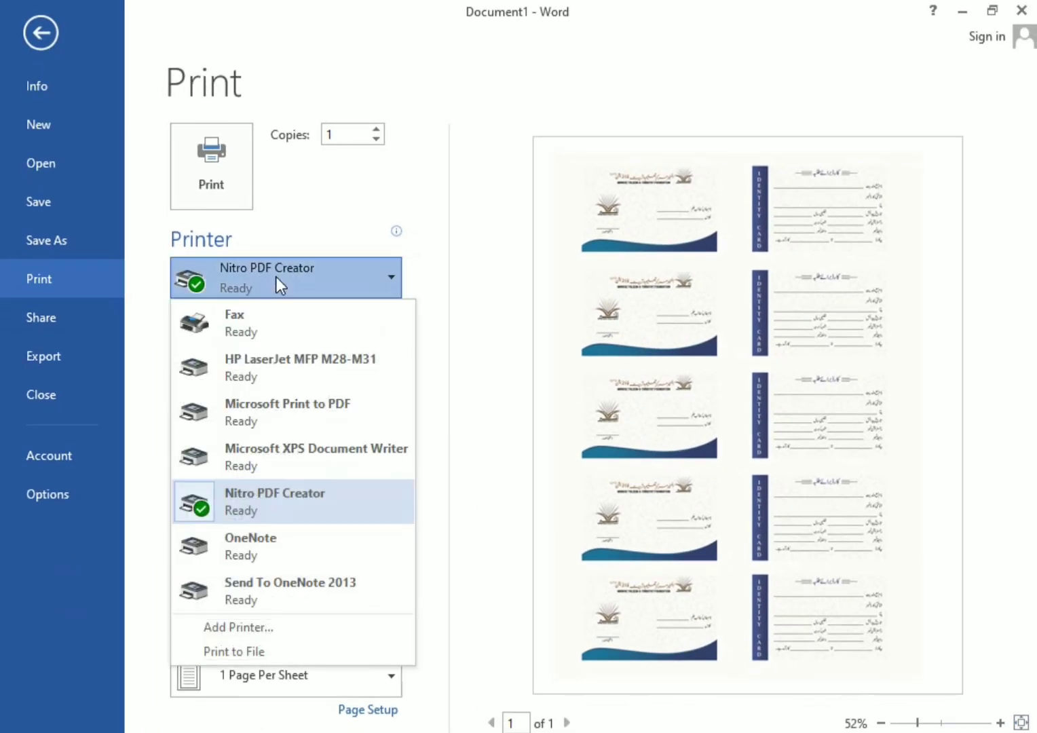
click(326, 371)
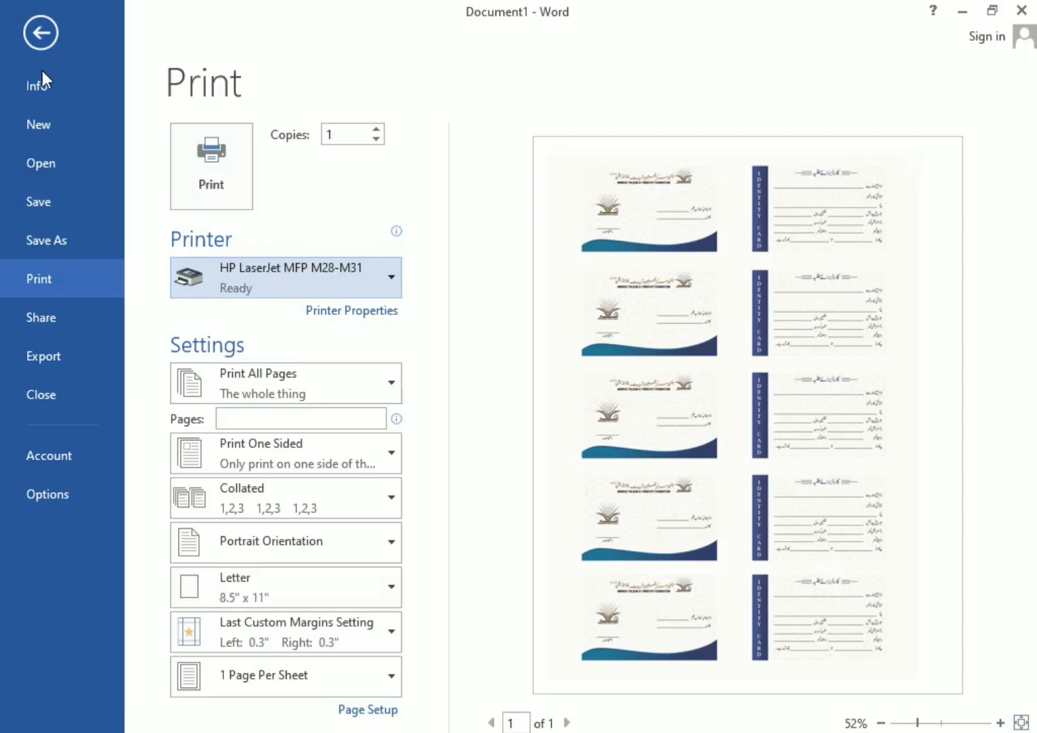
click(34, 41)
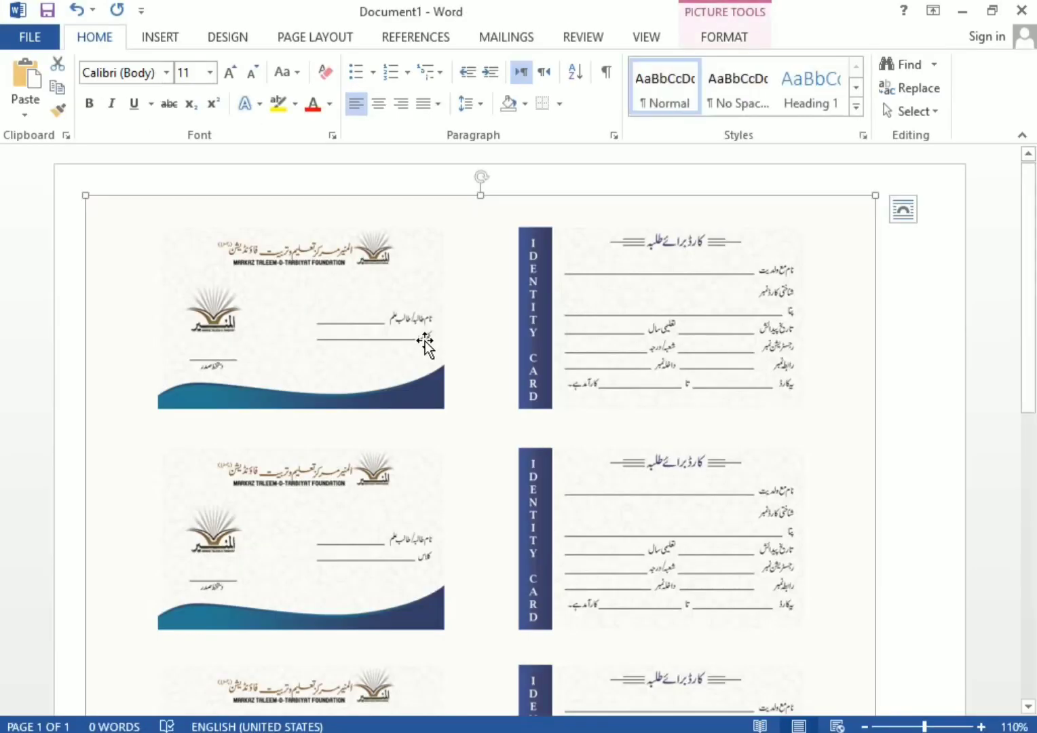
Centre the ID-card sheet horizontally and check it in Print preview
key(ctrl+Shift_R)
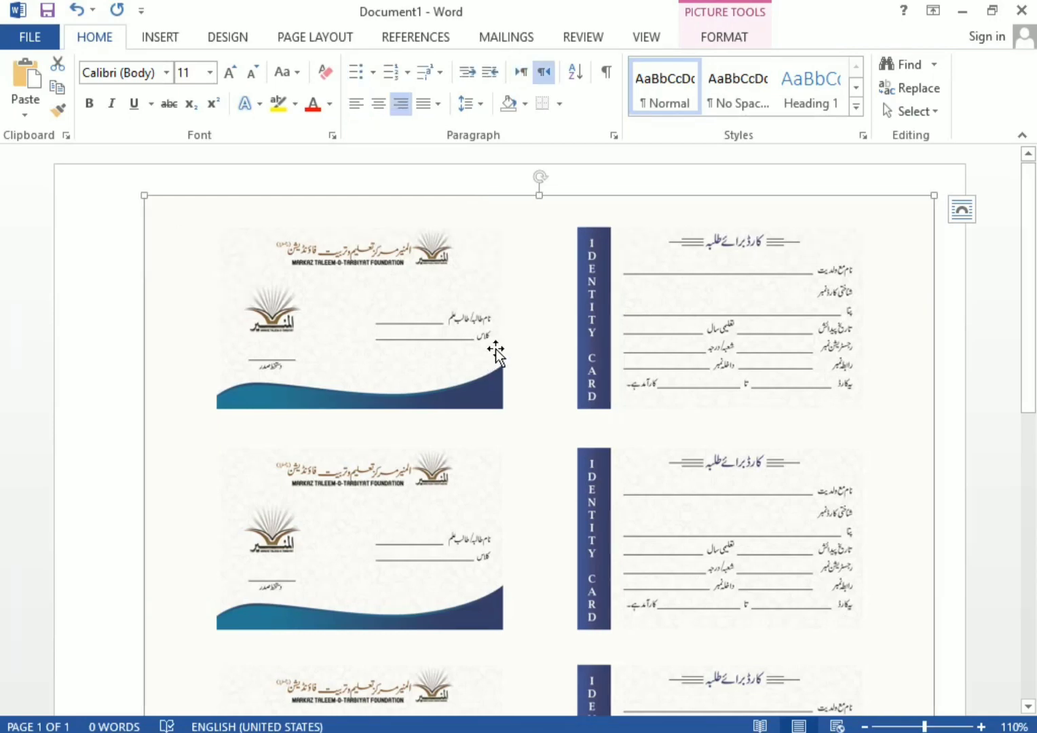
click(383, 108)
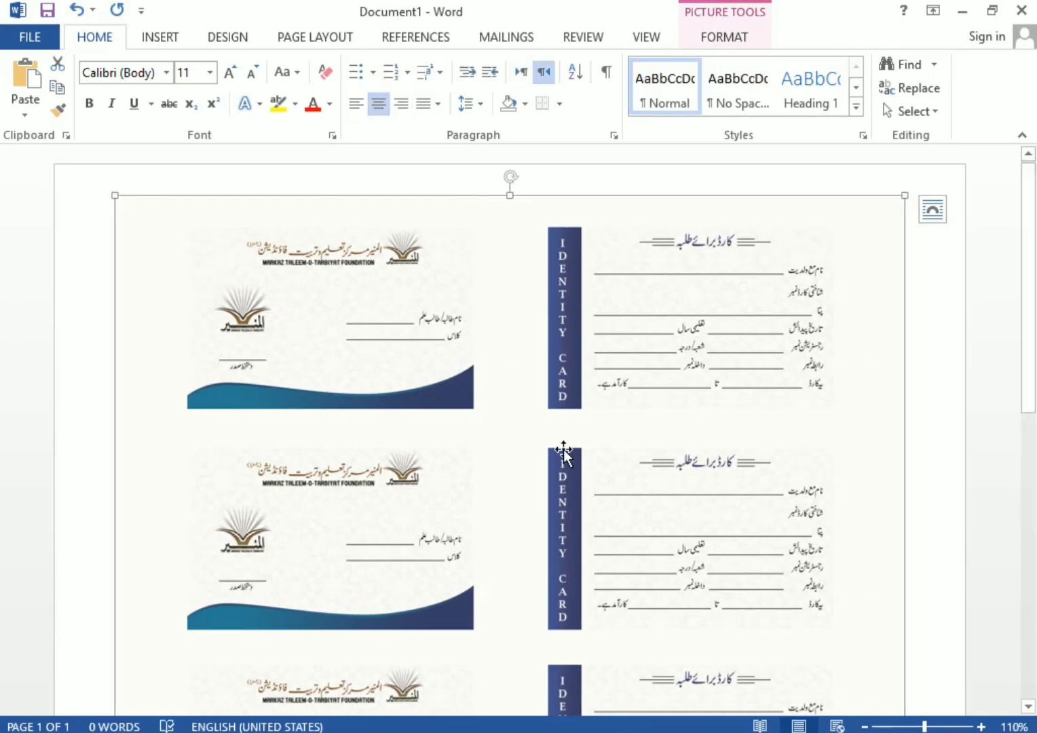
scroll(616, 405, down, 4)
scroll(618, 407, up, 4)
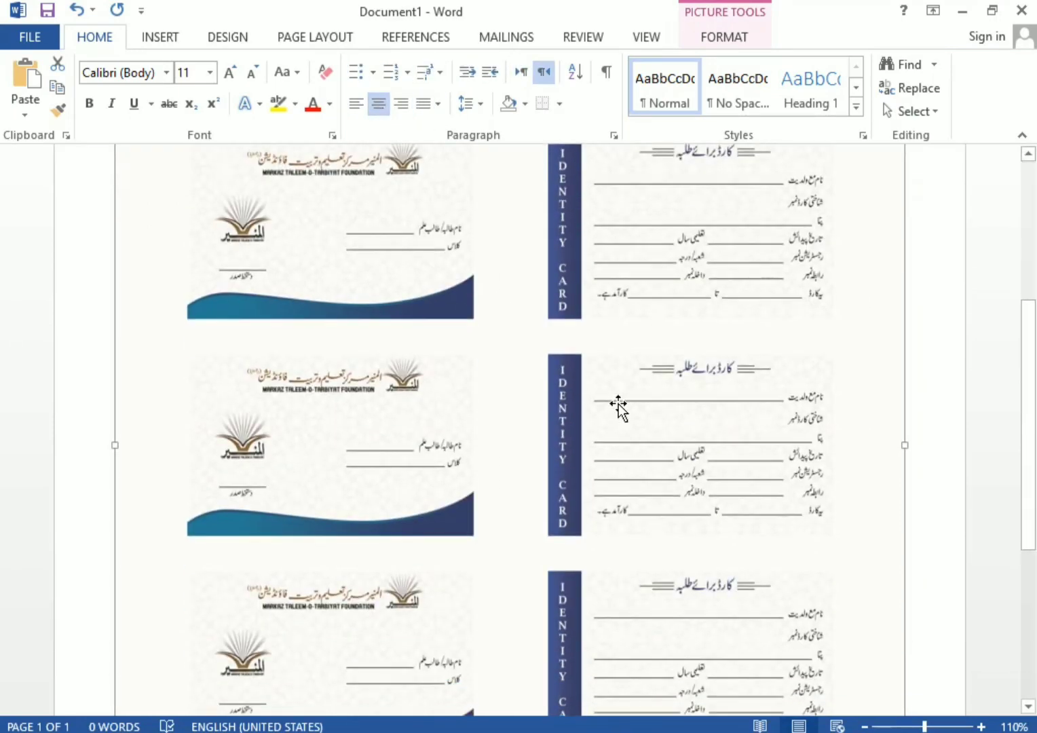
key(ctrl+p)
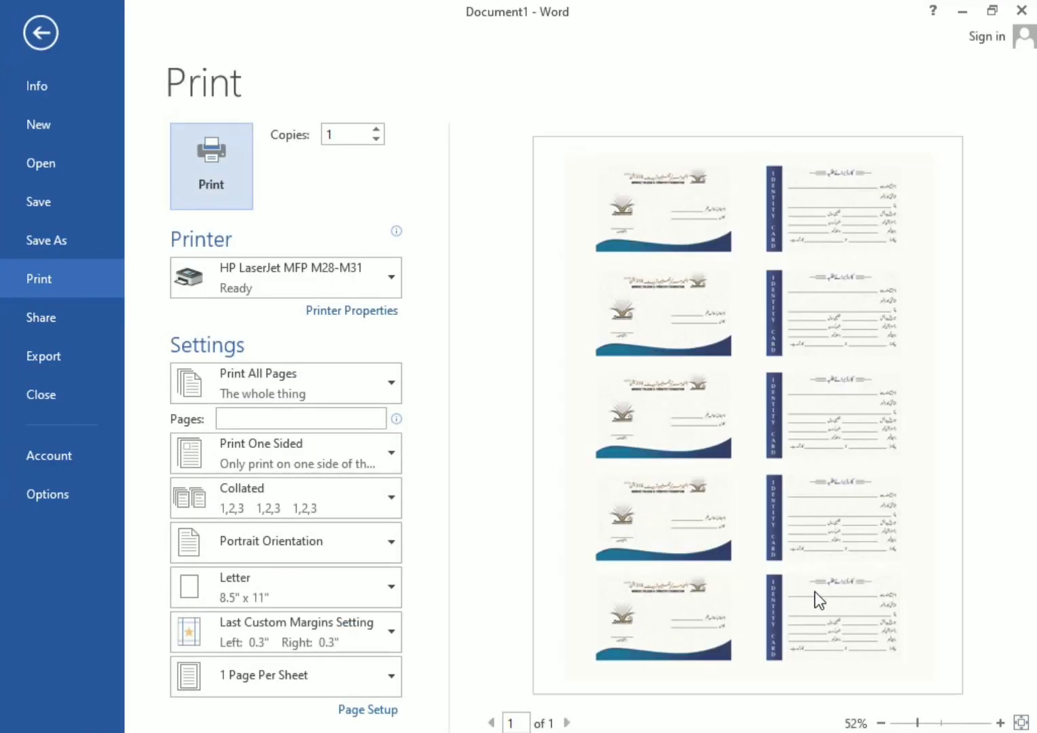
key(Escape)
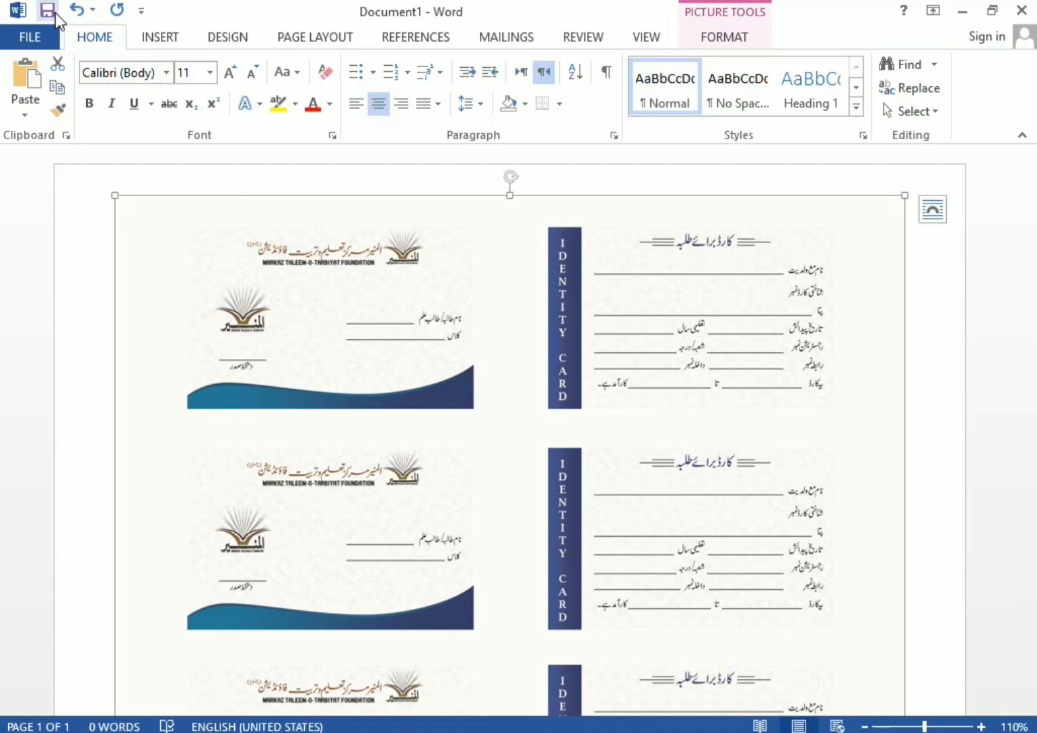
Set the ID-card picture's text wrapping to Behind Text, then show the INSERT tab
right_click(577, 322)
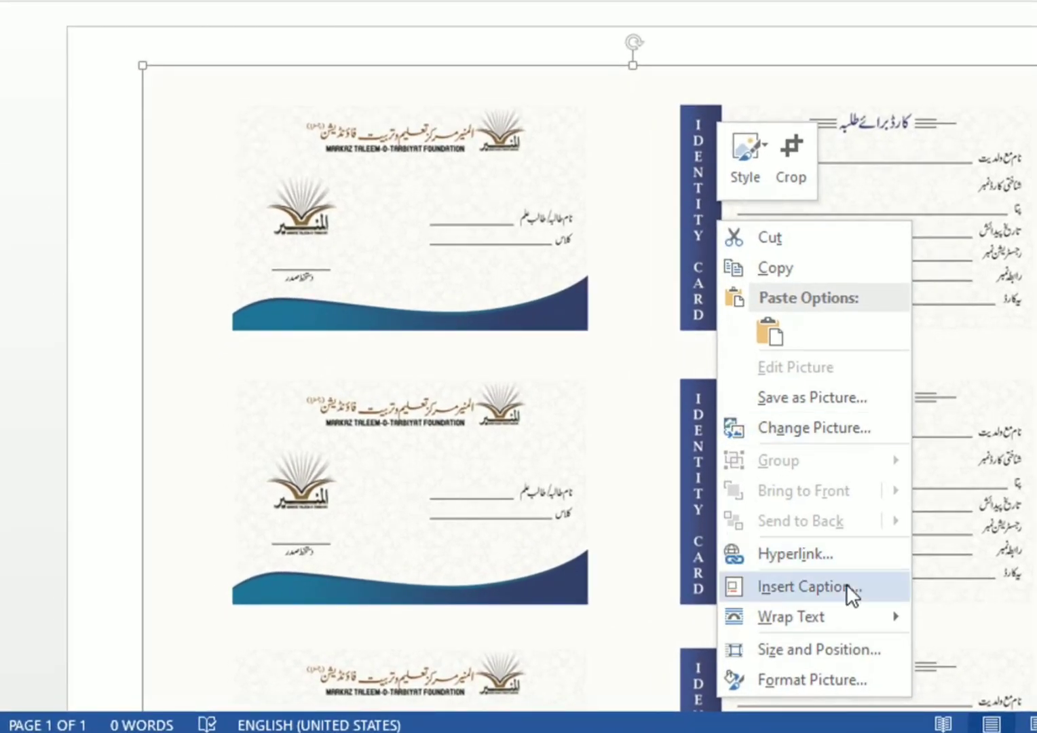
mouse_move(846, 618)
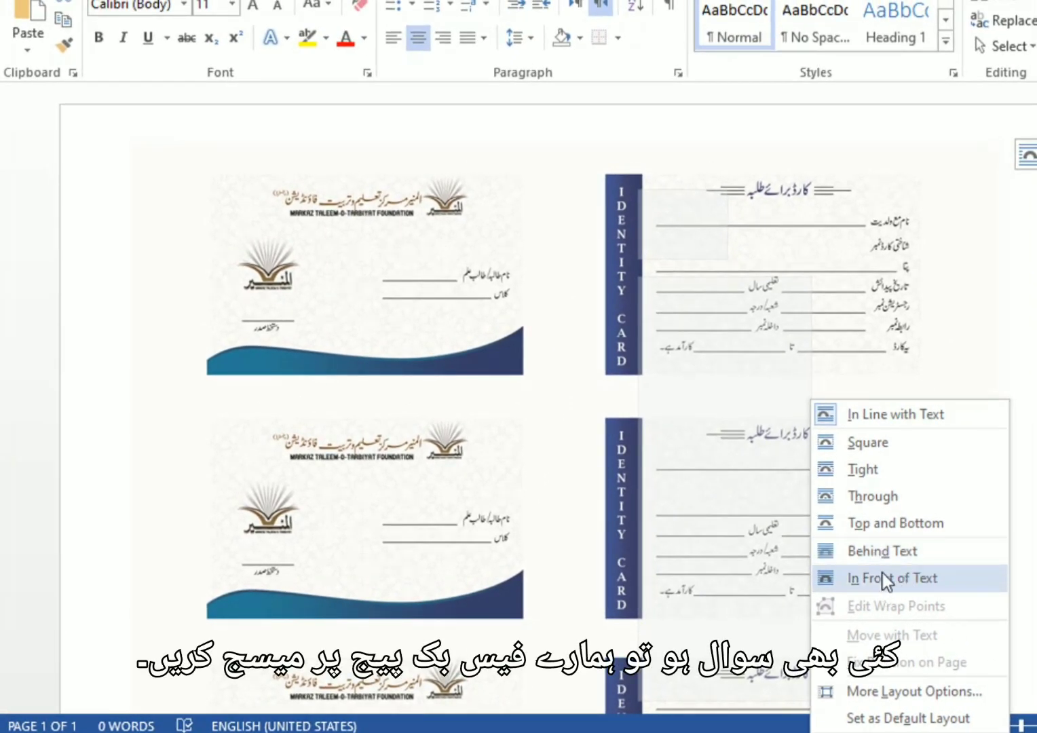
click(865, 552)
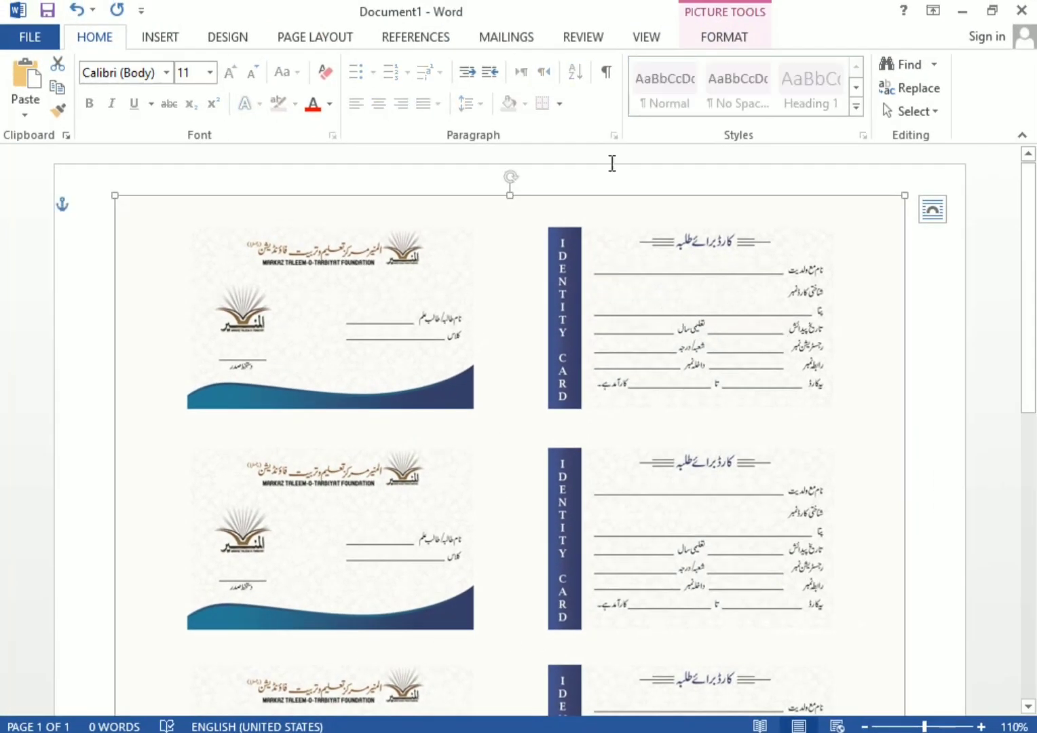
click(174, 40)
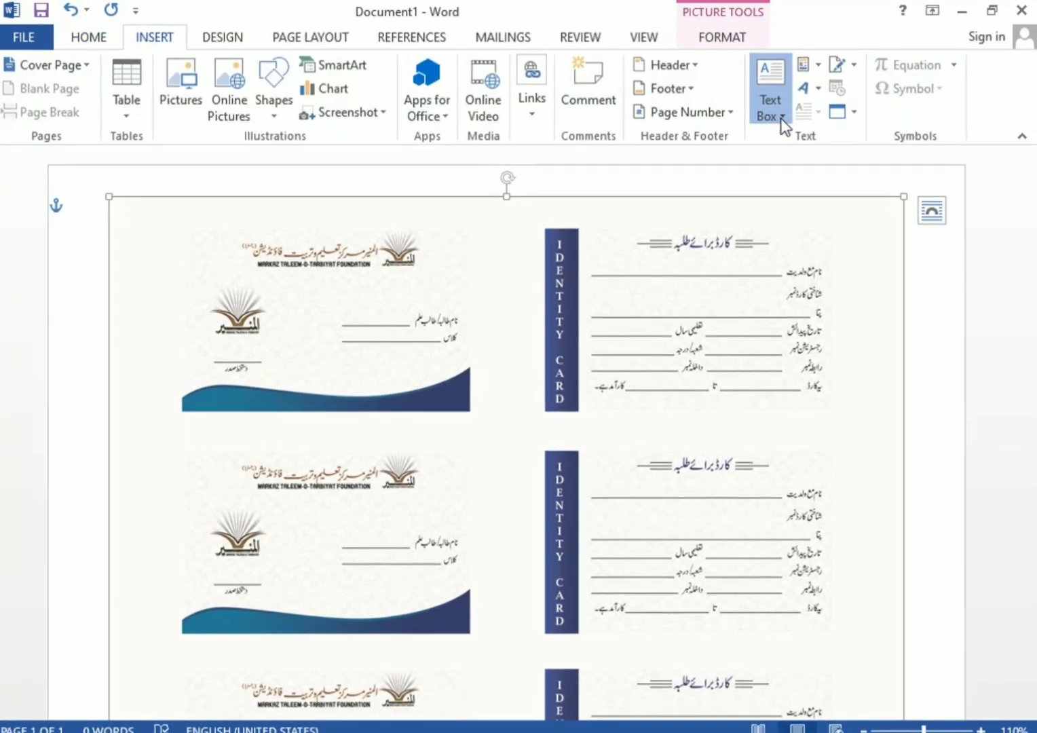
Insert a simple text box over the first back card with no fill and no border
click(781, 120)
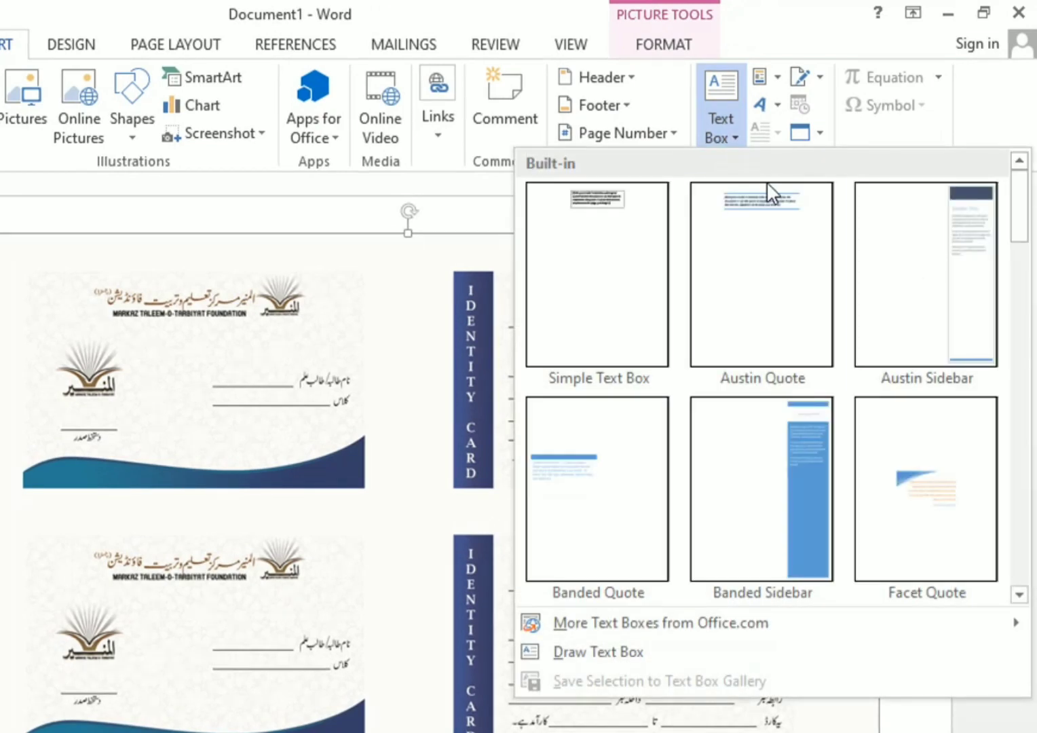
click(644, 269)
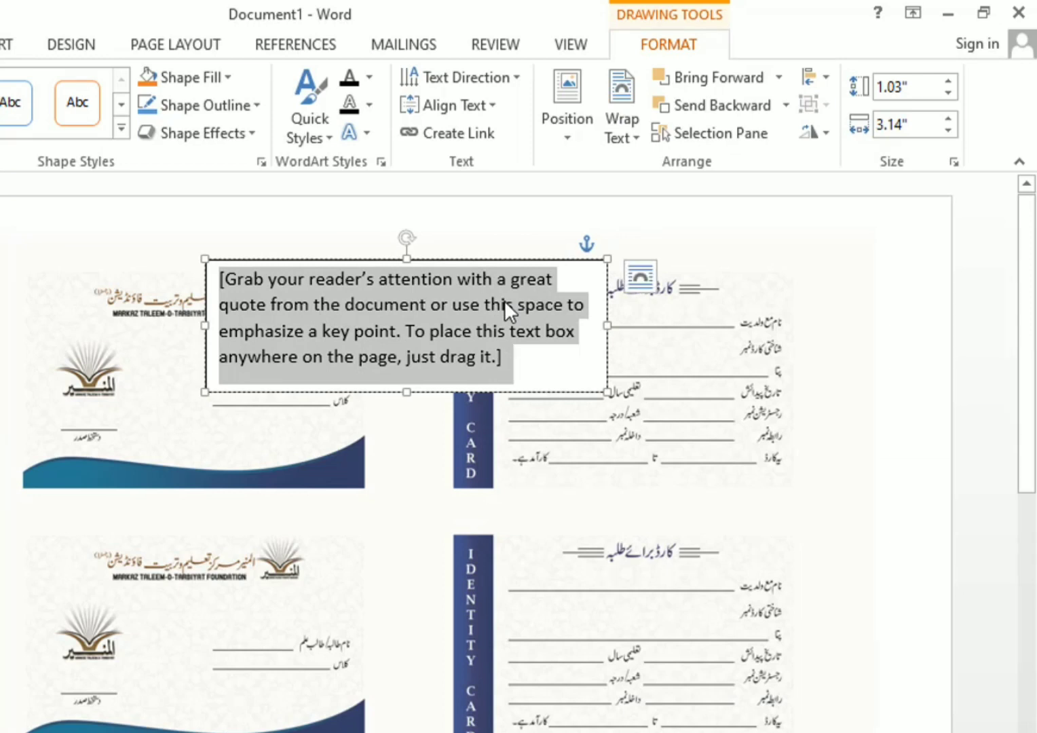
drag(507, 258, 672, 308)
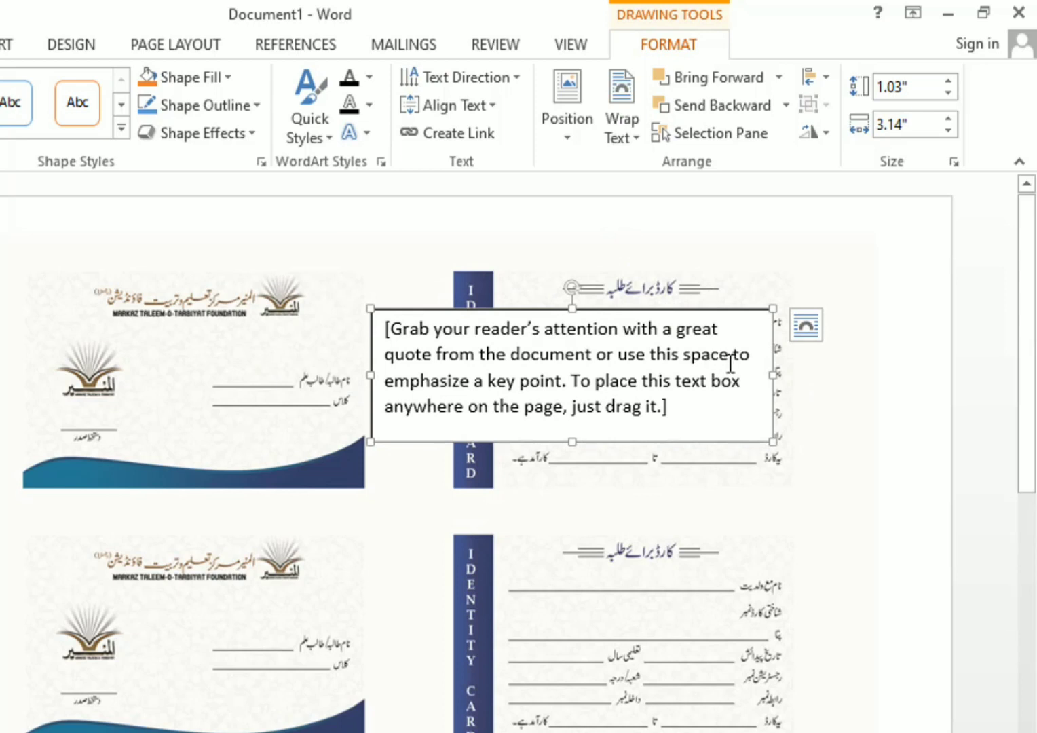
click(230, 79)
click(162, 293)
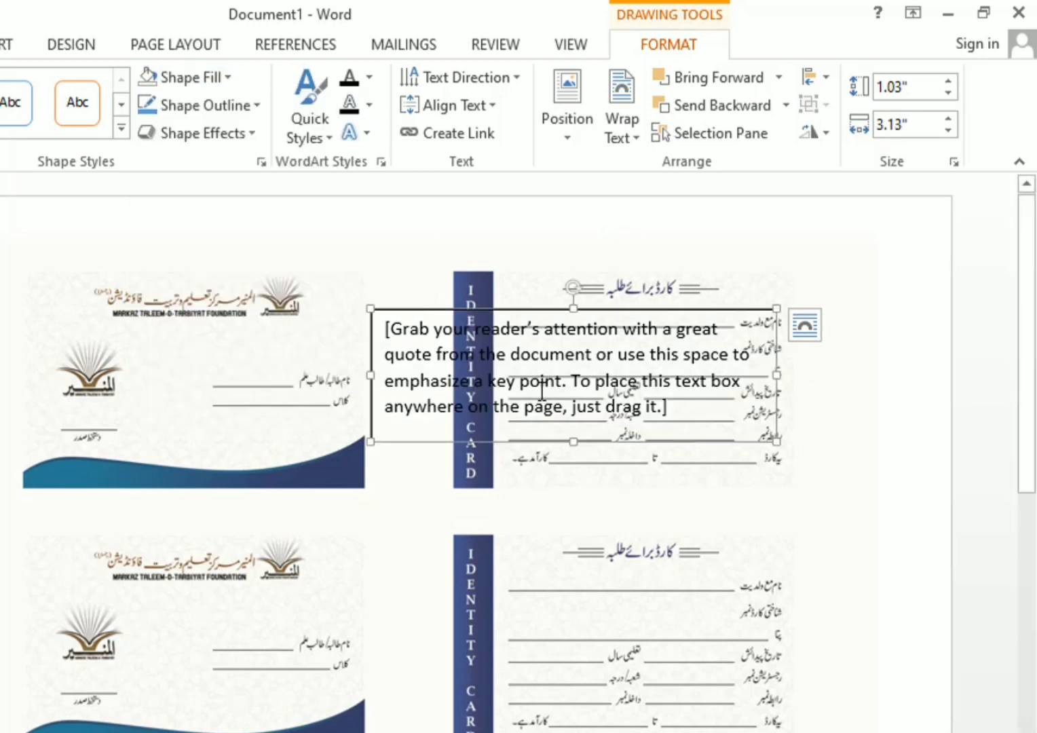
click(255, 106)
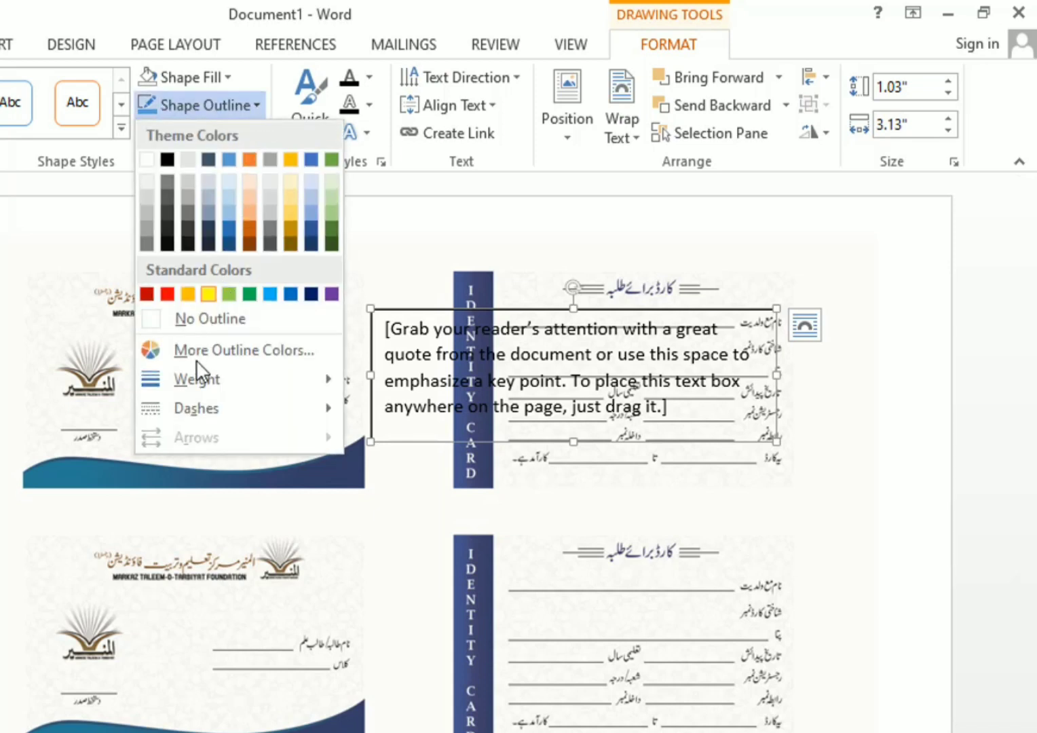
click(205, 317)
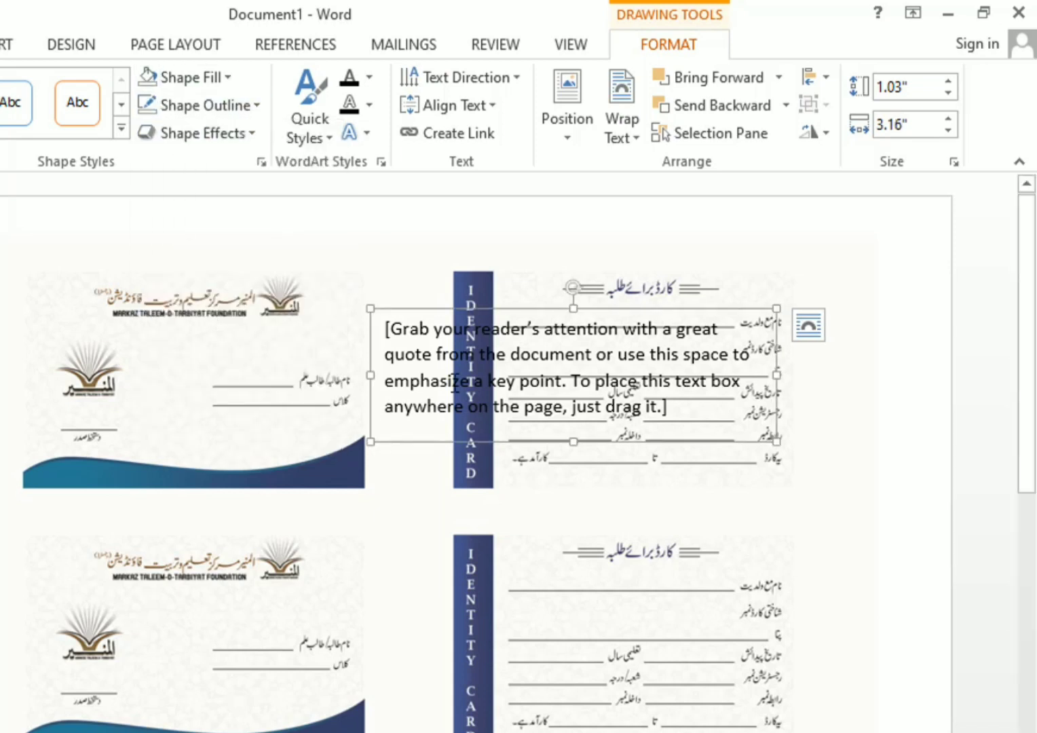
Make the text box right-to-left and type the student's name and parentage in Urdu
click(697, 517)
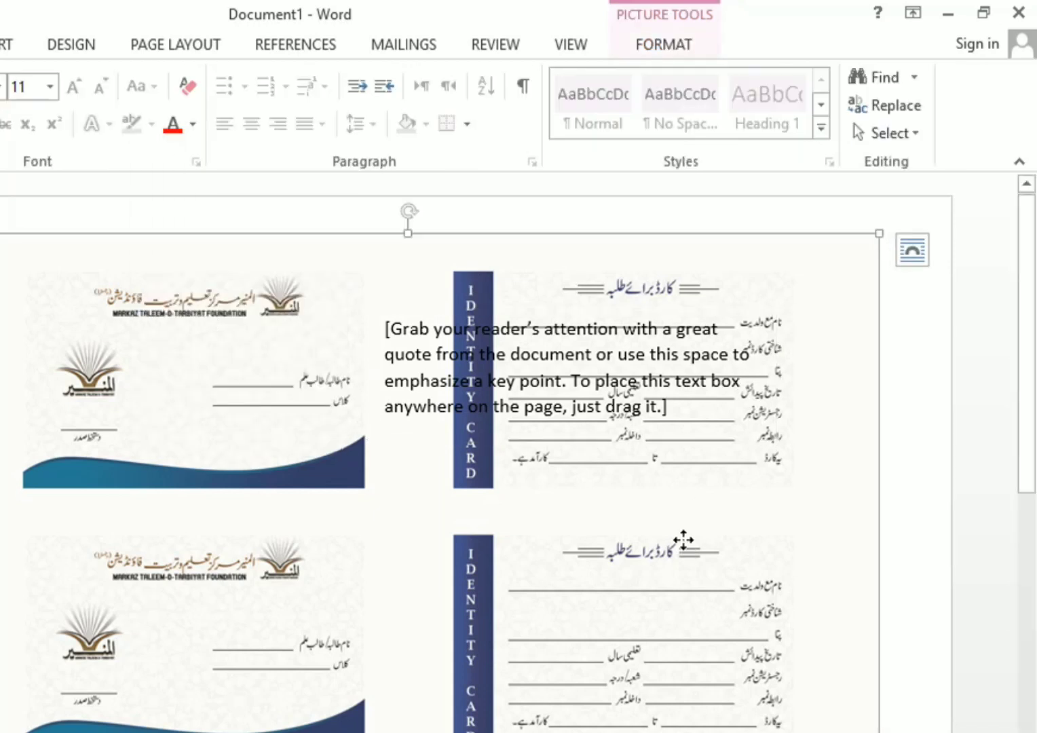
click(604, 376)
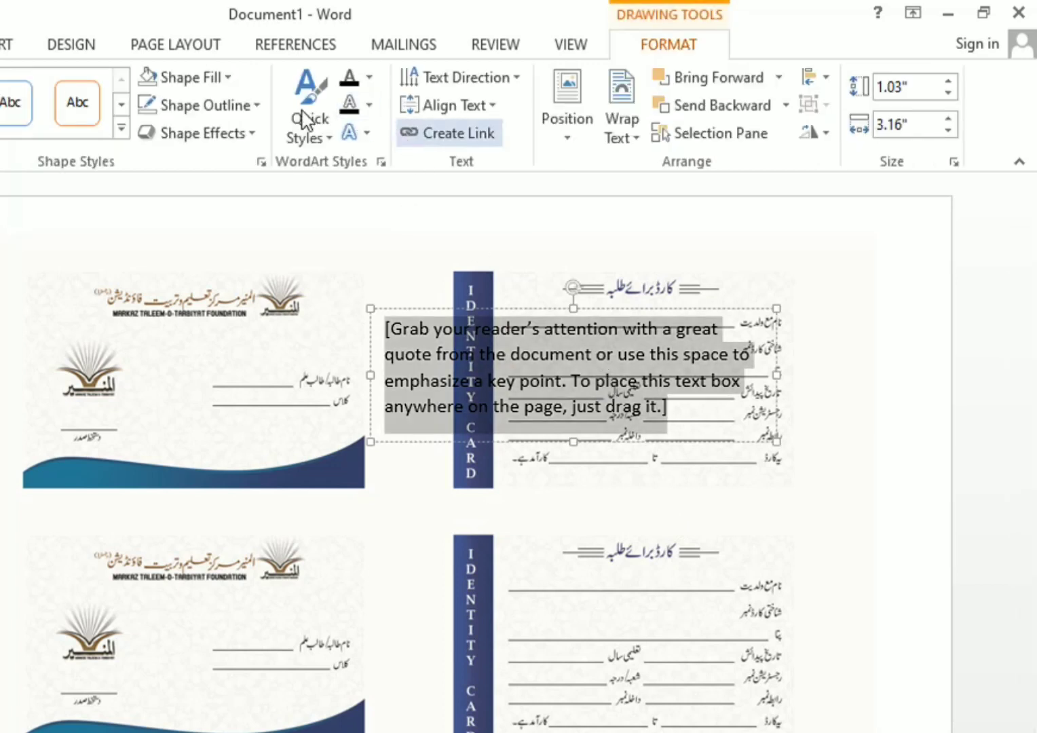
click(1, 45)
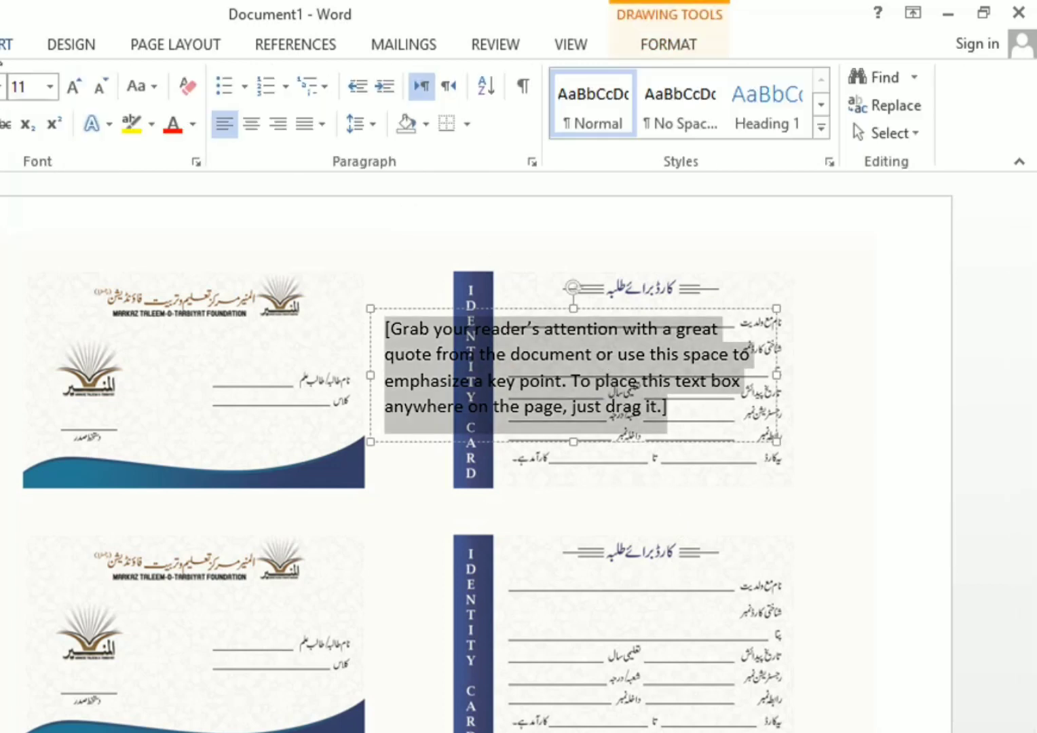
click(450, 89)
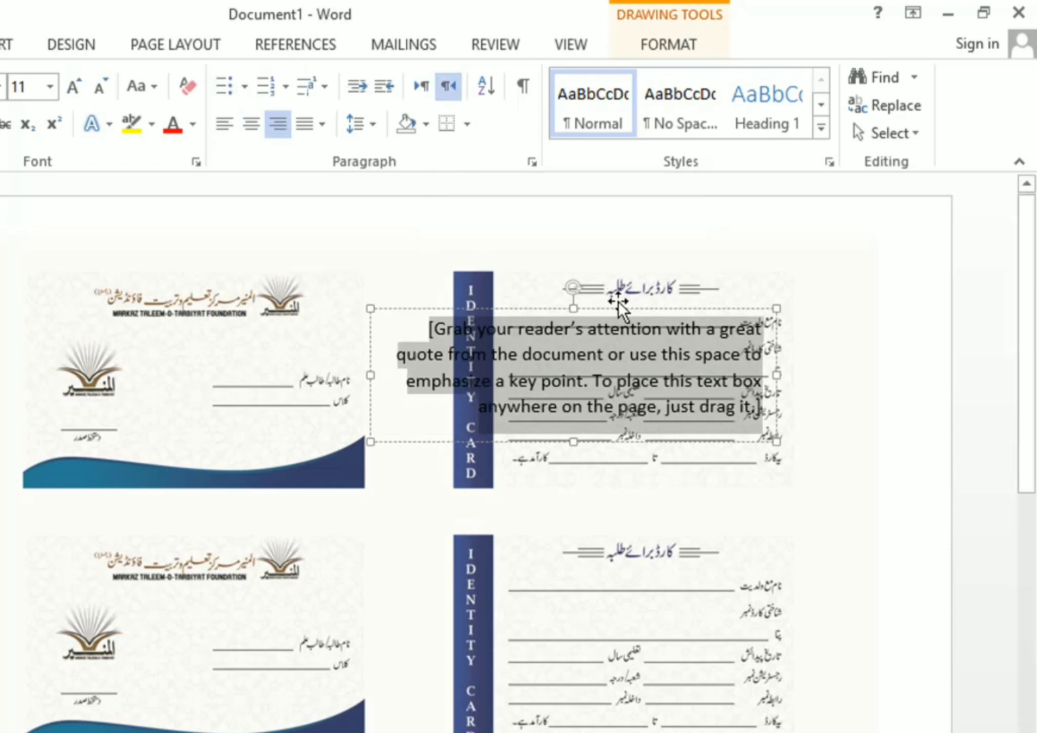
text(ebd)
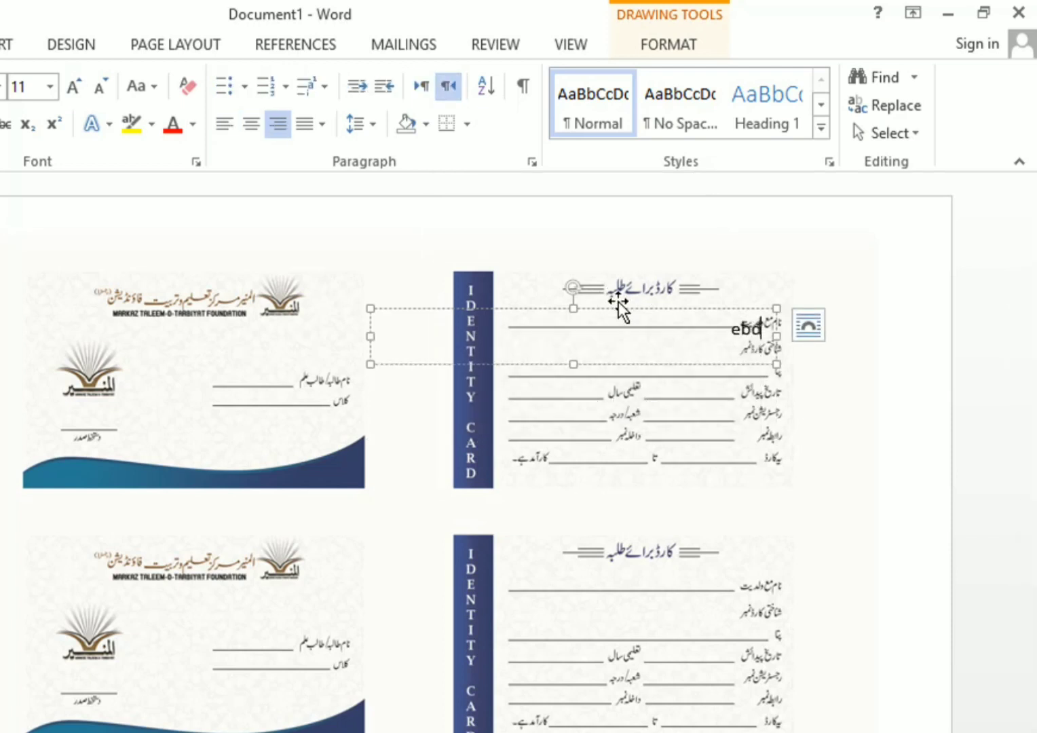
key(BackSpace)
key(BackSpace)
key(BackSpace)
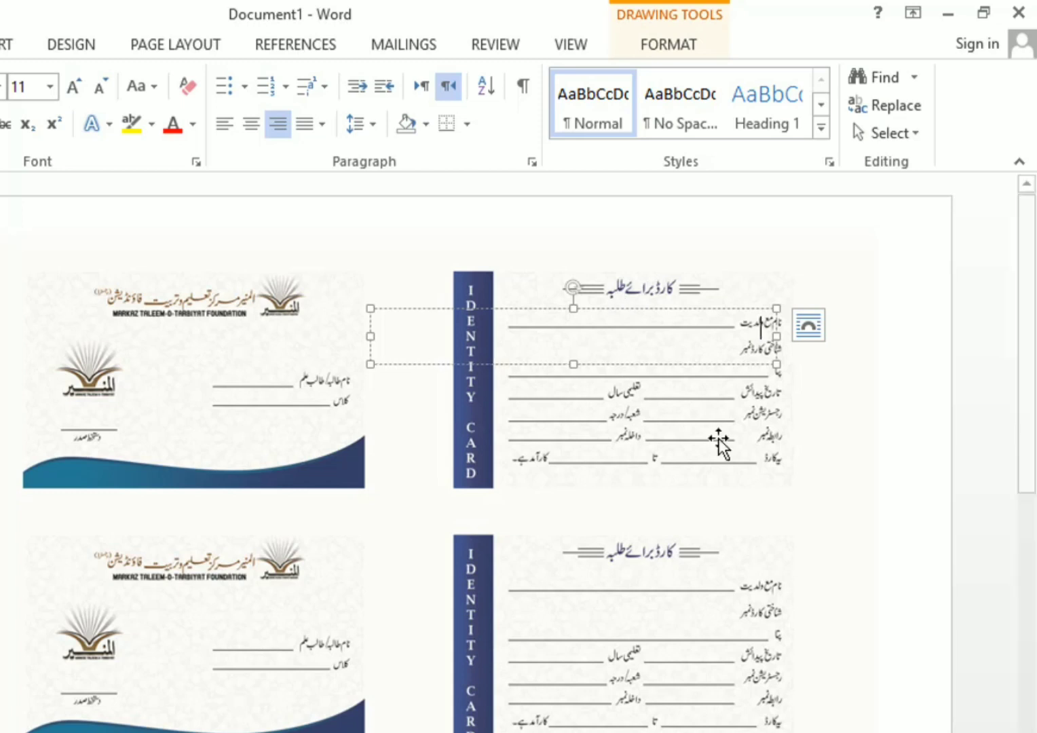
key(super+space)
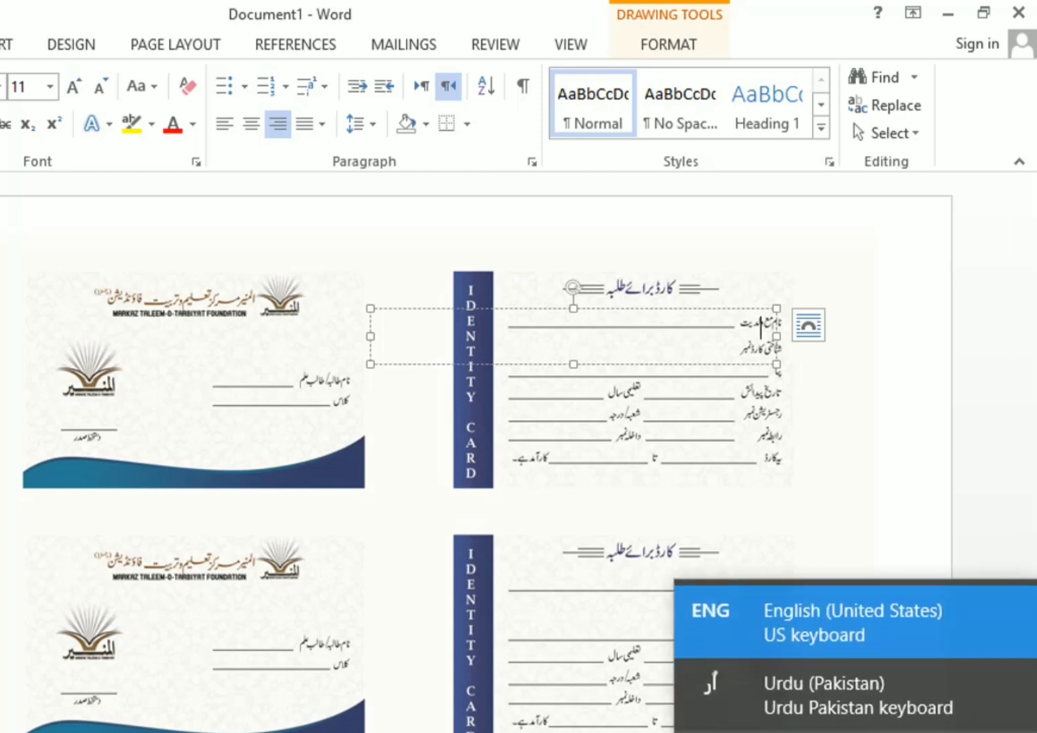
click(824, 701)
text(عبداللہ)
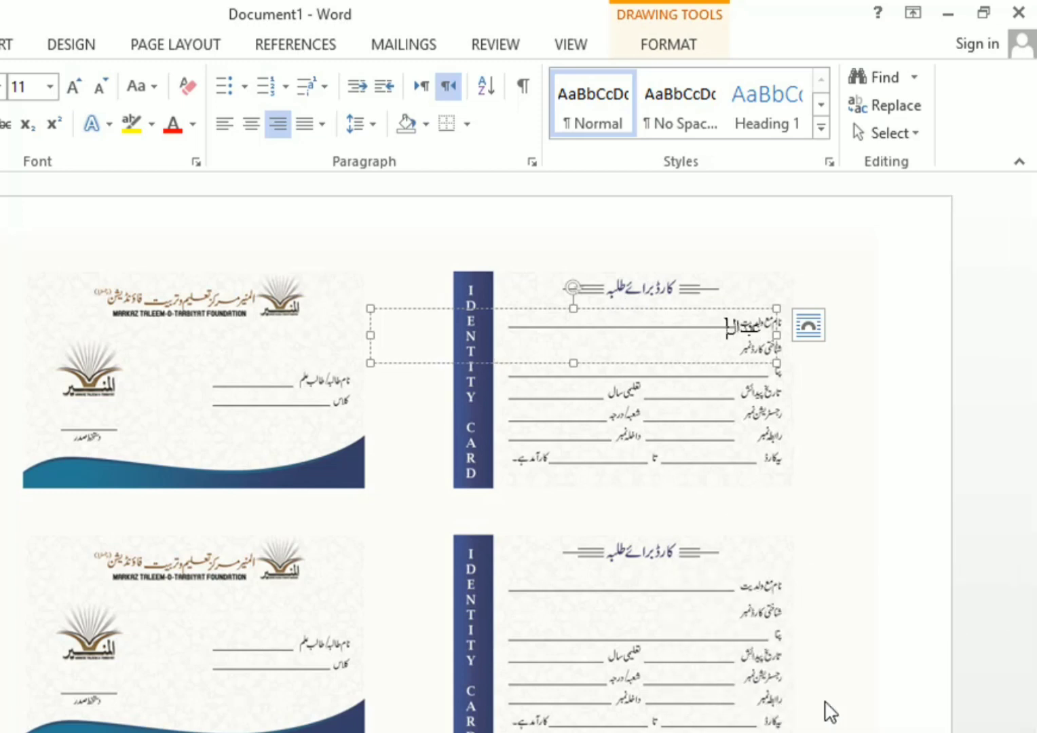
text( ولد ج)
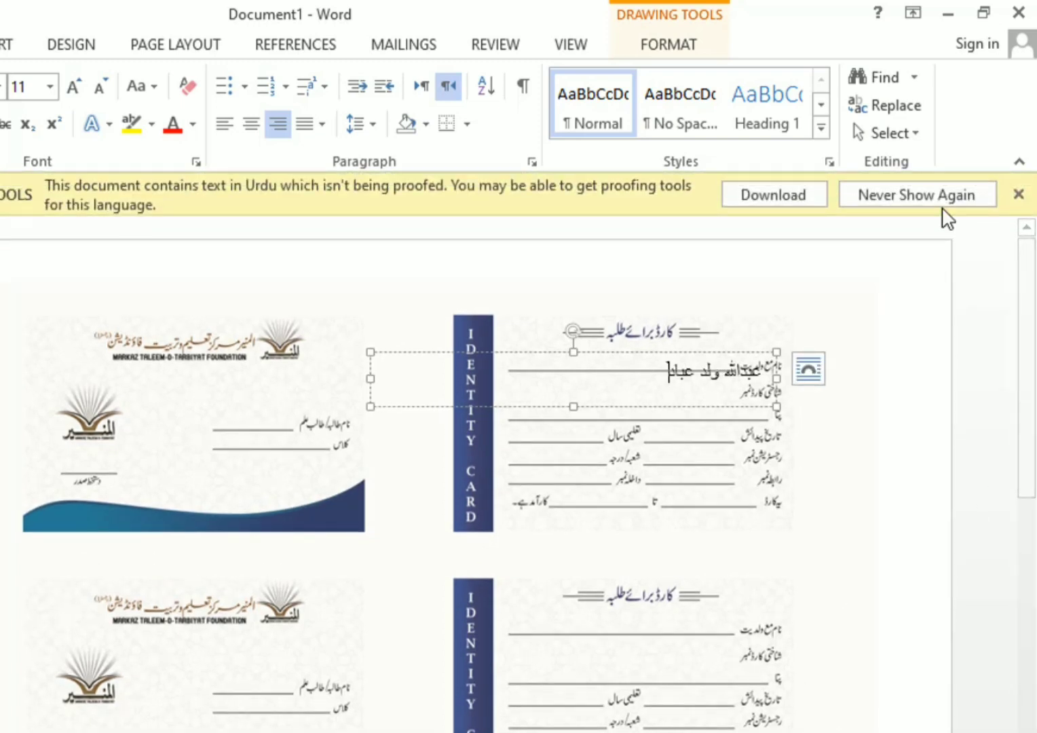
click(1017, 195)
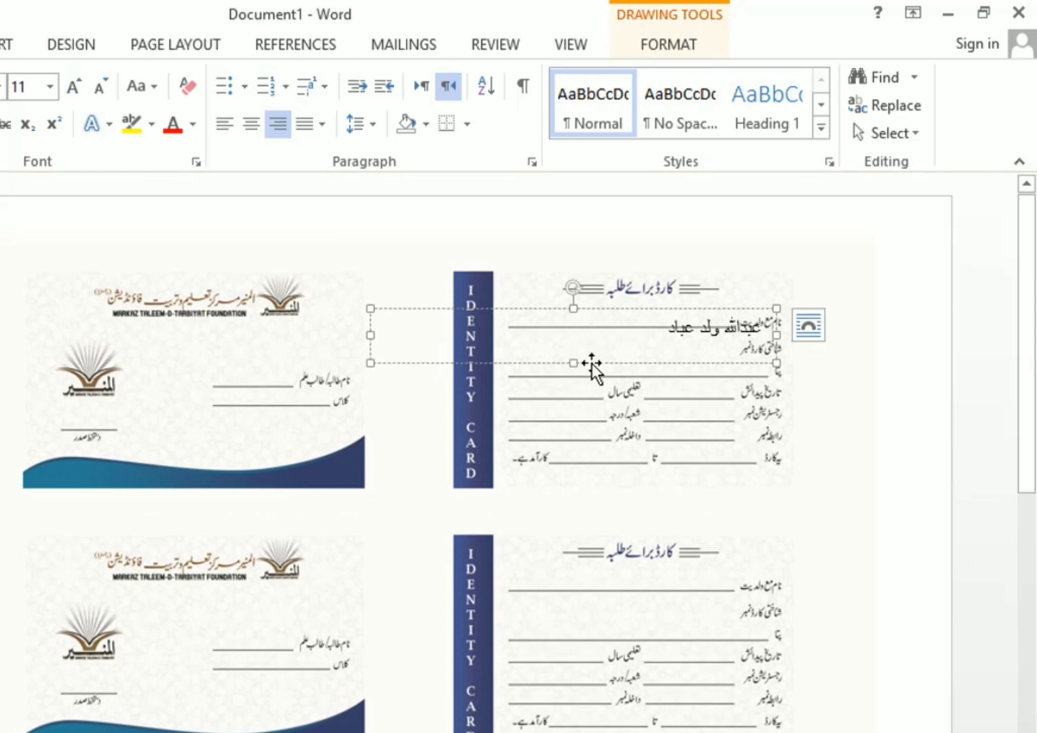
Shrink the name box and move it onto the card's name line
mouse_move(574, 364)
mouse_down()
mouse_move(572, 339)
mouse_move(572, 347)
mouse_up()
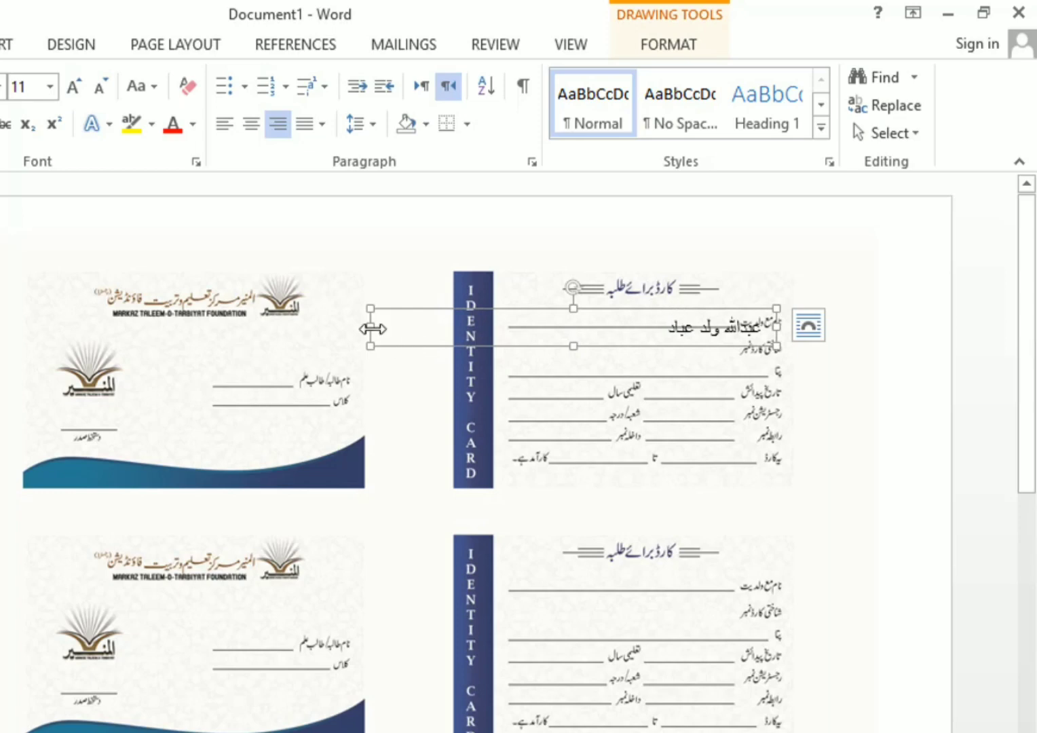
drag(372, 328, 504, 329)
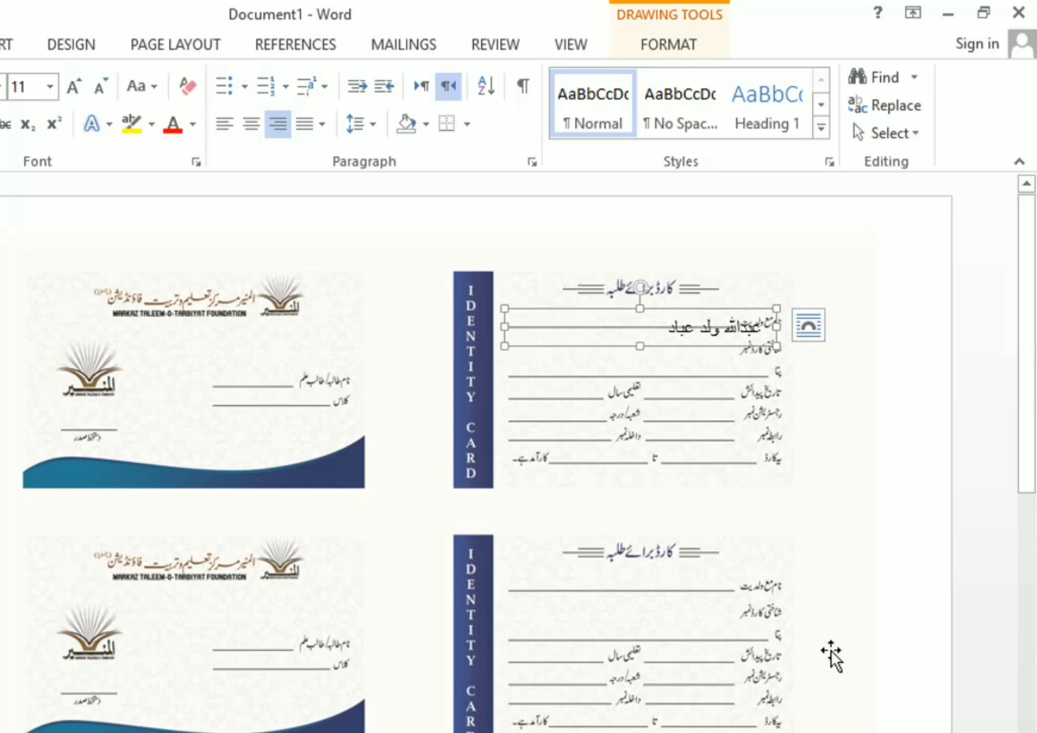
scroll(832, 657, up, 3)
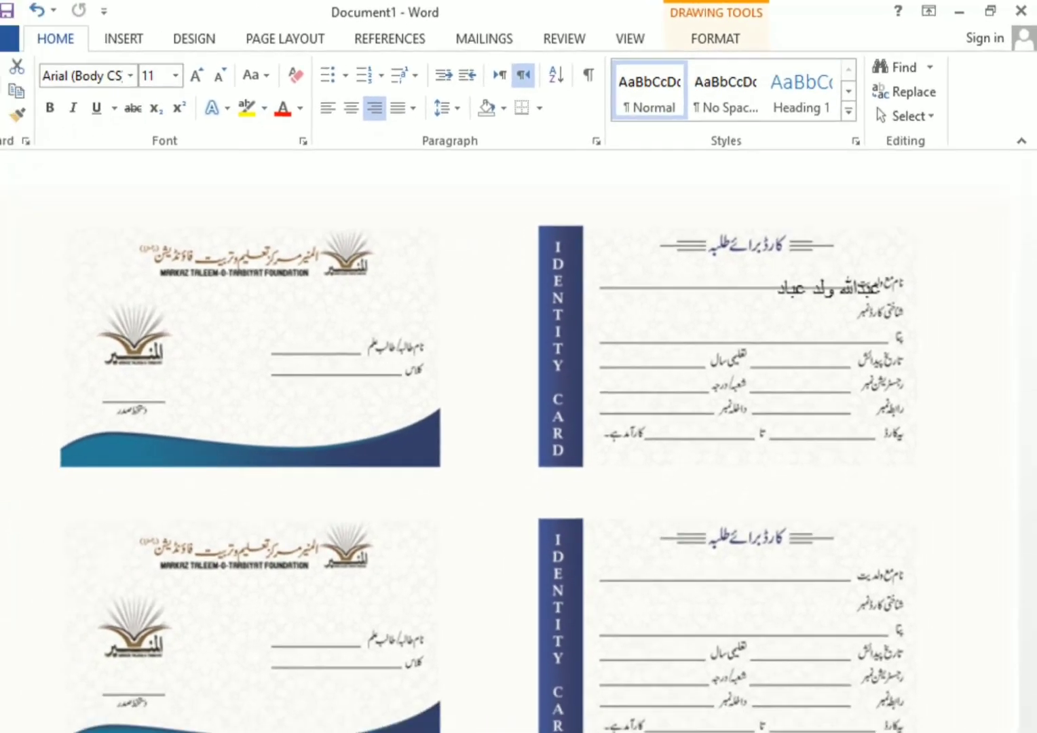
click(774, 281)
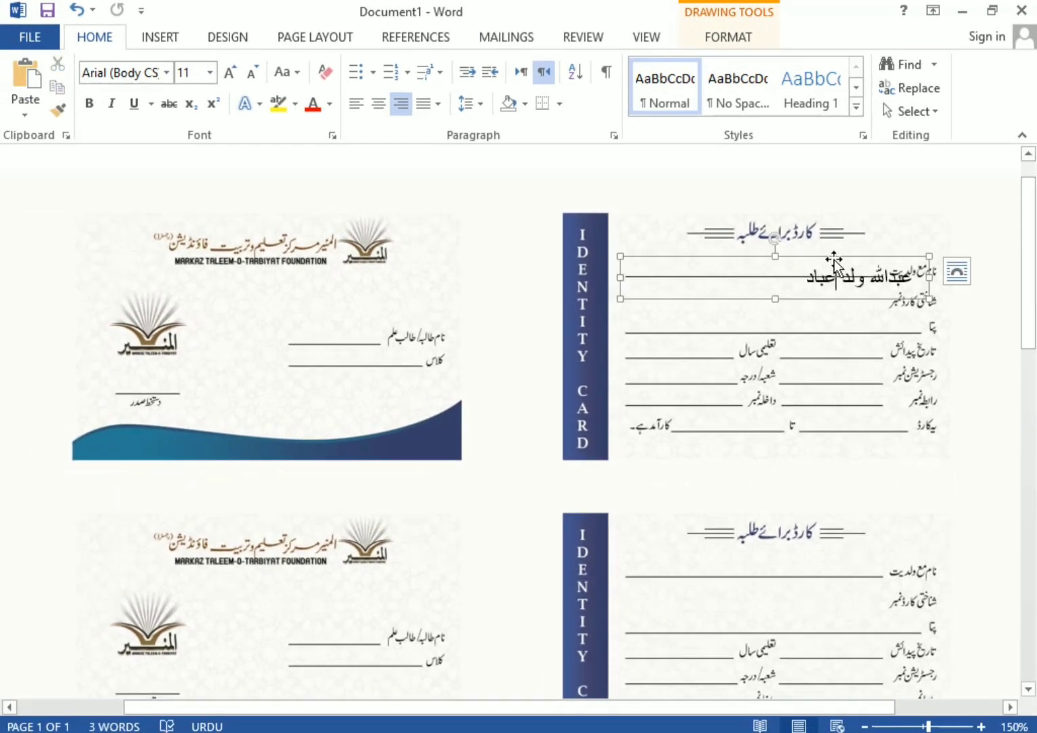
drag(834, 261, 795, 242)
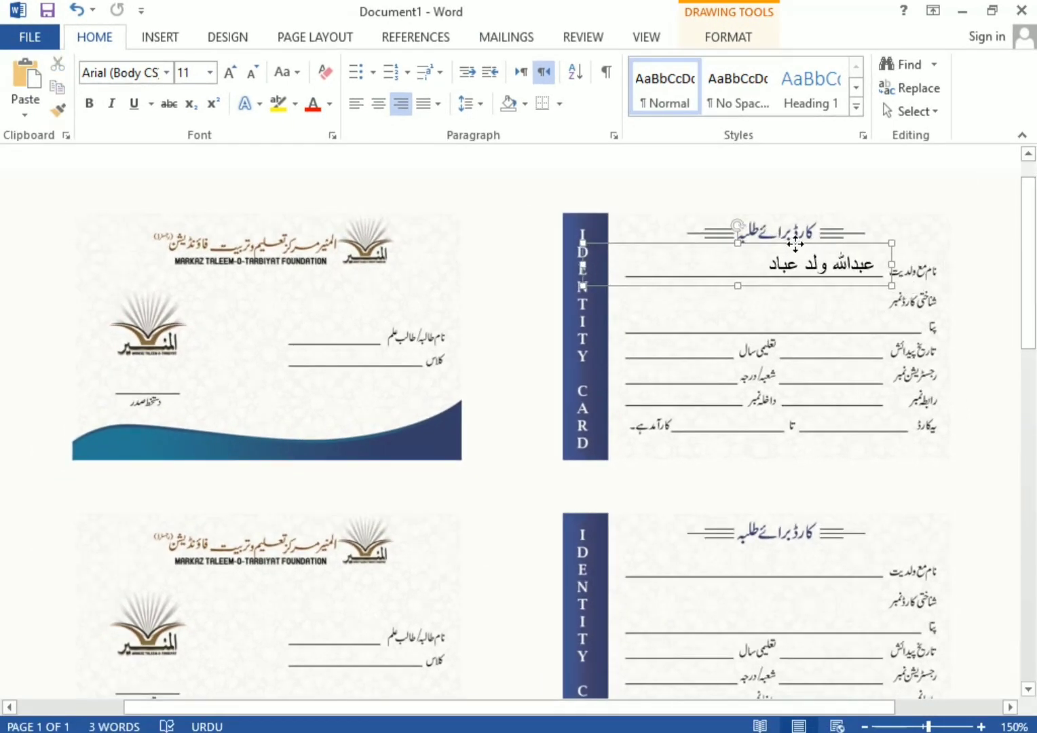
Shrink the name text in the box to size 9
click(250, 75)
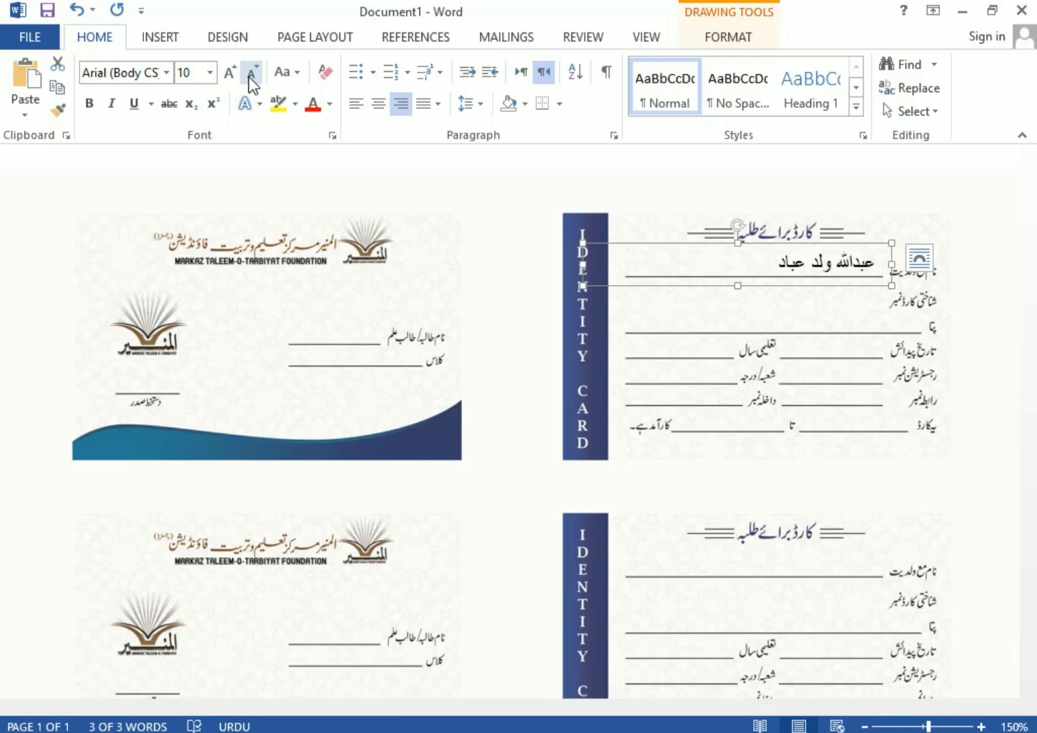
click(249, 76)
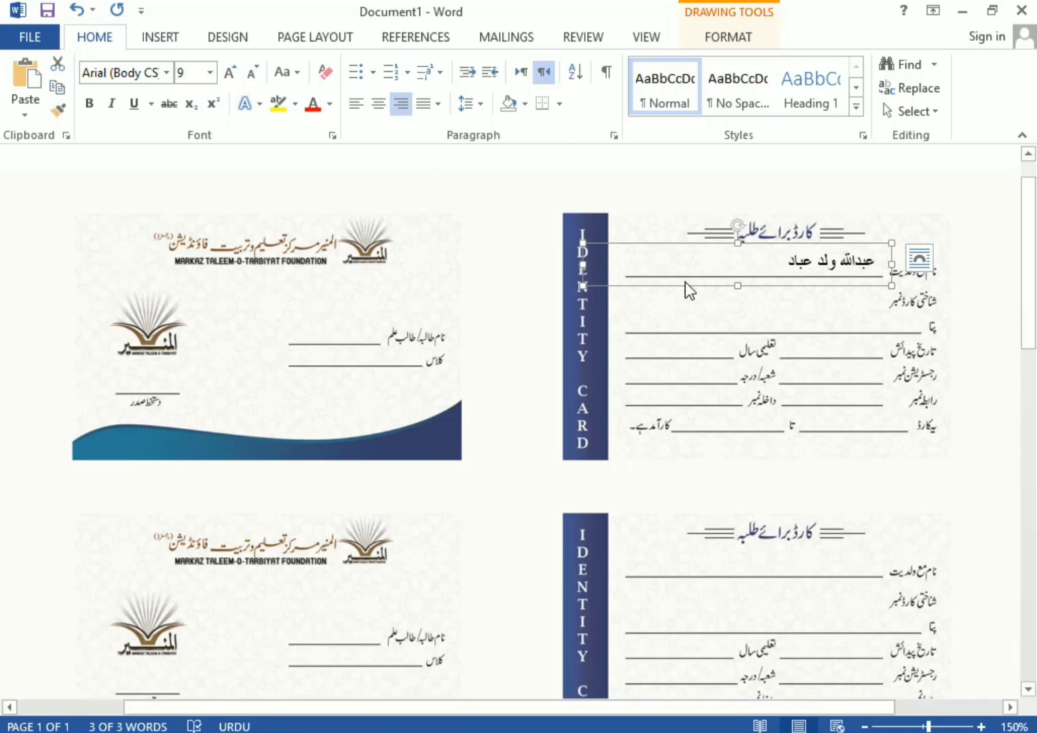
click(168, 74)
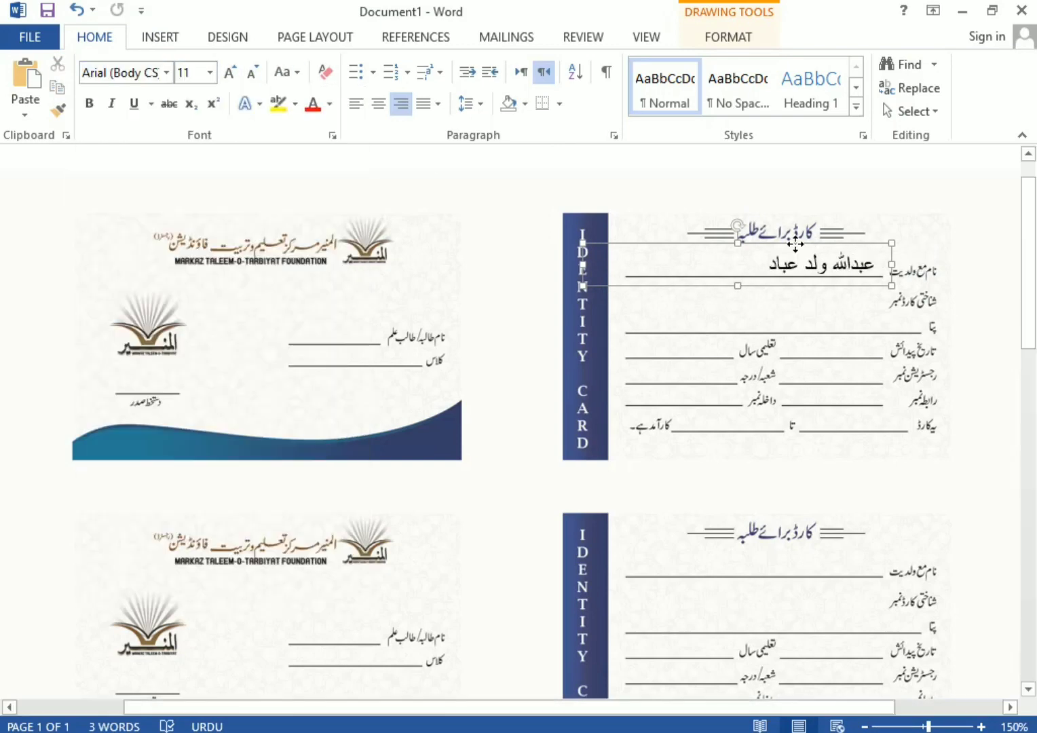
click(797, 242)
click(249, 76)
click(248, 76)
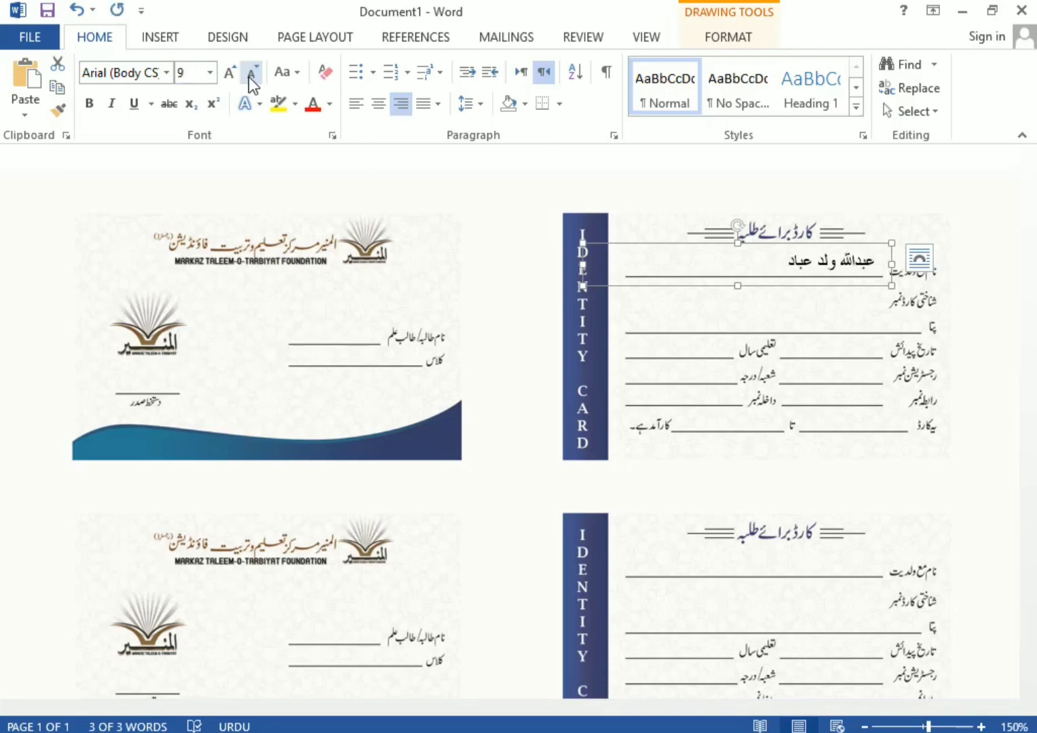
Set the name to Jameel Noori Nastaleeq, save, and paste a copy of the name box
click(166, 72)
scroll(218, 314, down, 3)
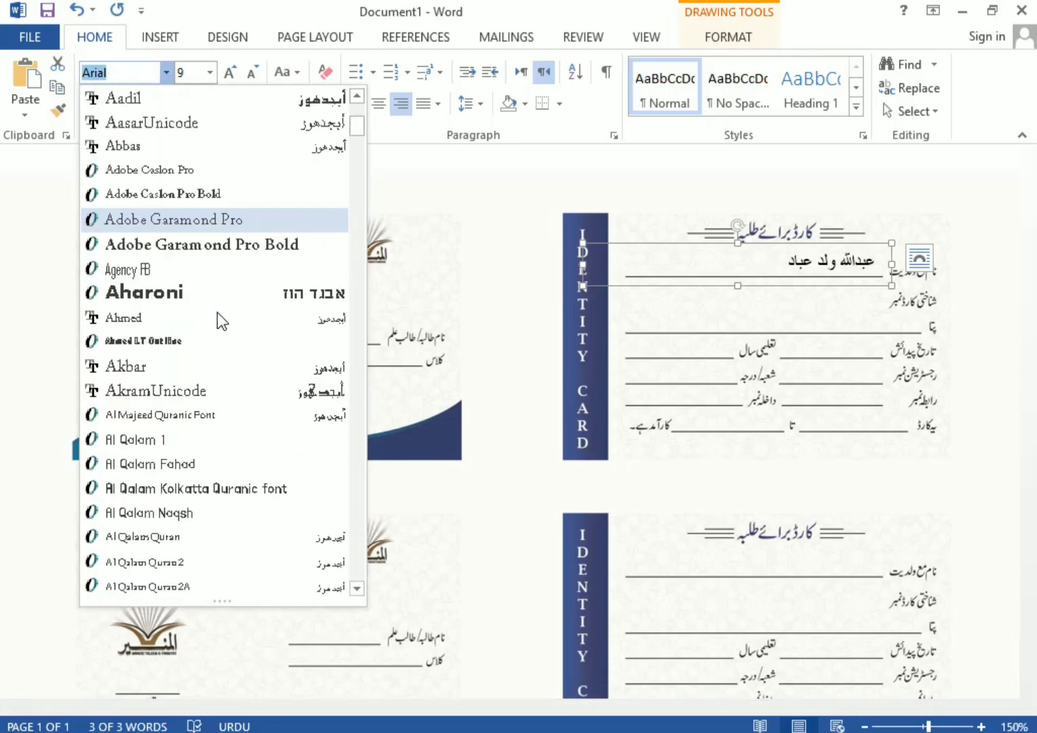
scroll(220, 336, down, 5)
scroll(198, 480, down, 15)
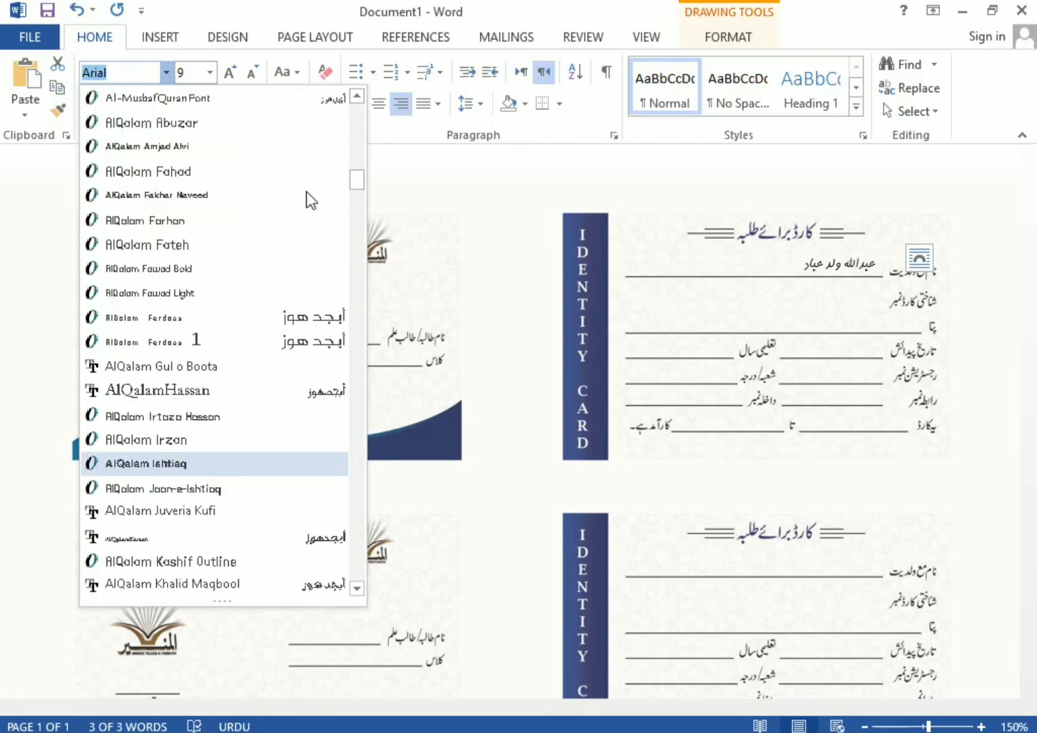
drag(357, 181, 380, 367)
click(220, 508)
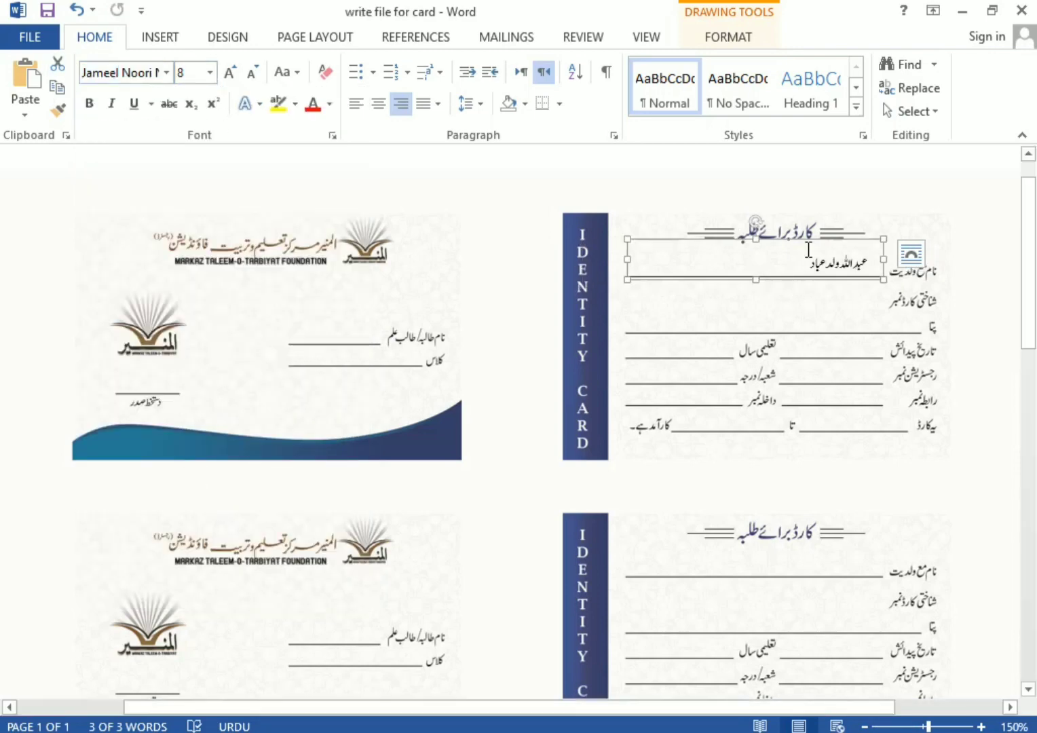
key(ctrl+v)
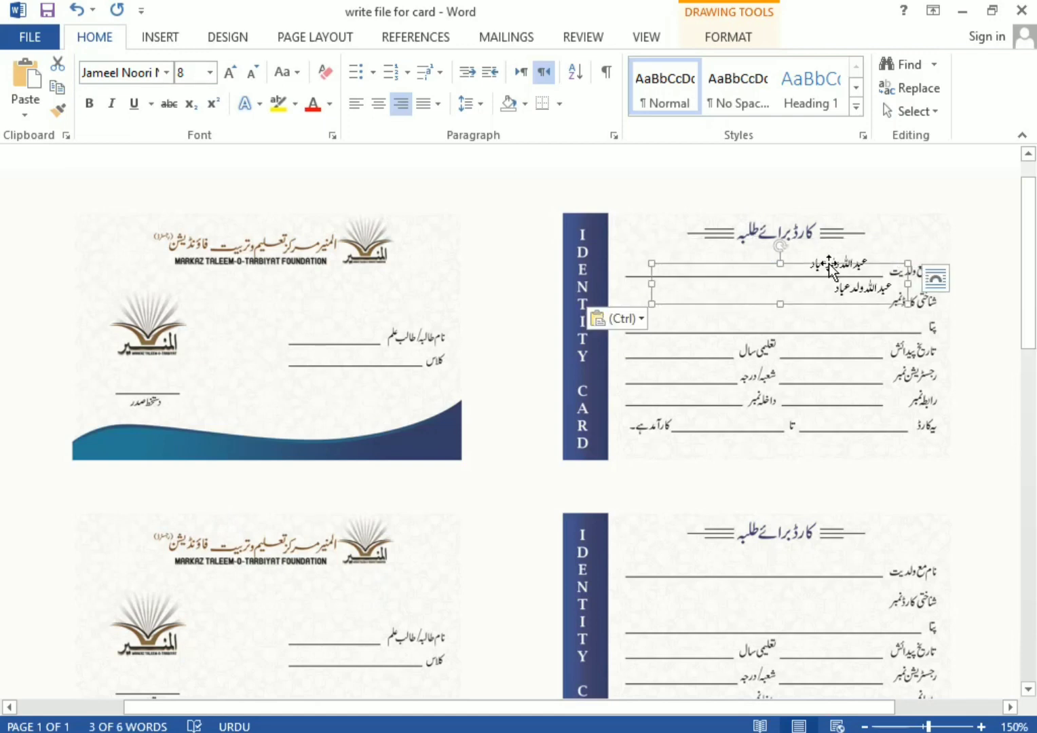
Move the copied box to the address line, enter the student's Urdu address, and duplicate it
drag(830, 265, 815, 298)
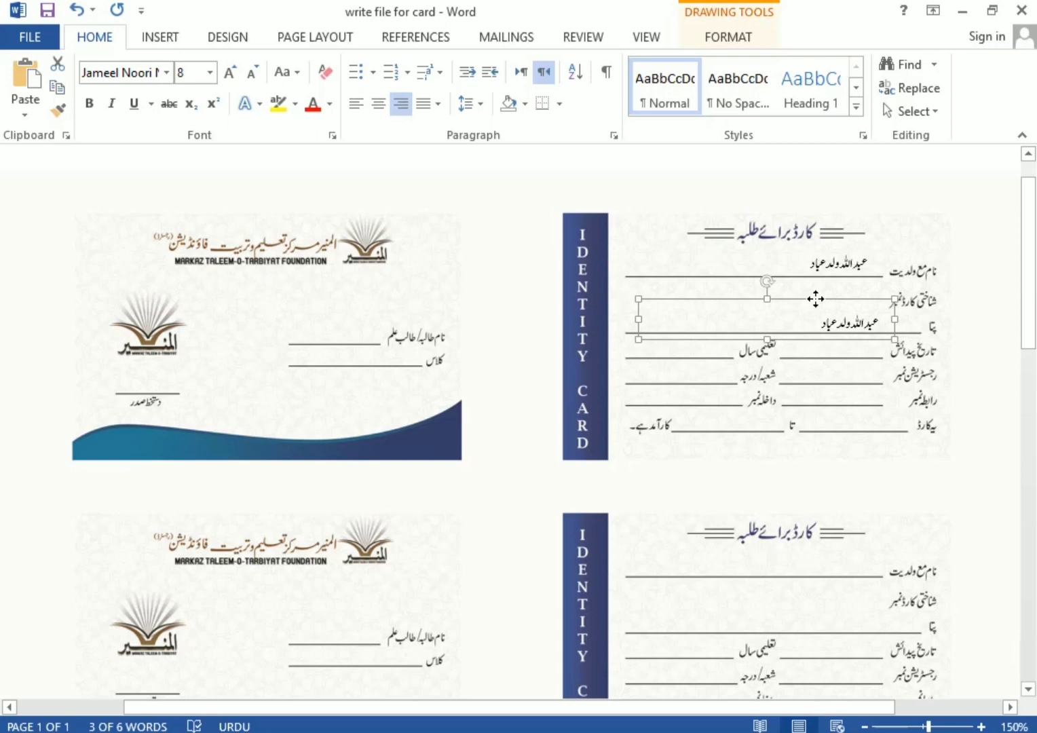
triple_click(856, 321)
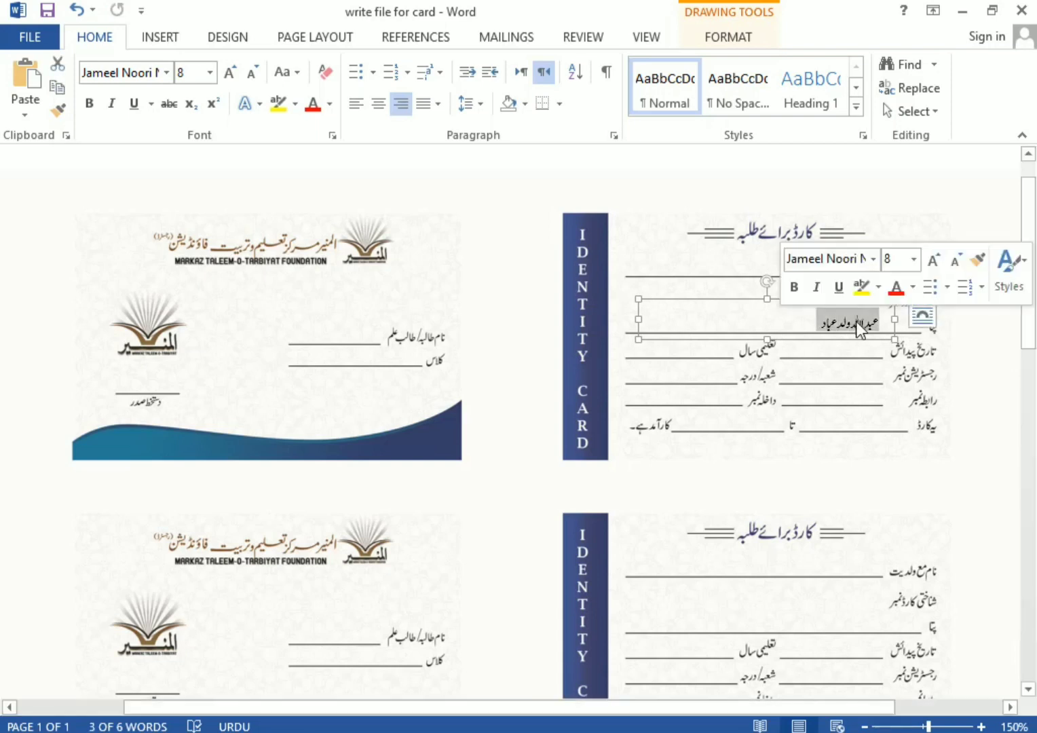
text(کراچی پا)
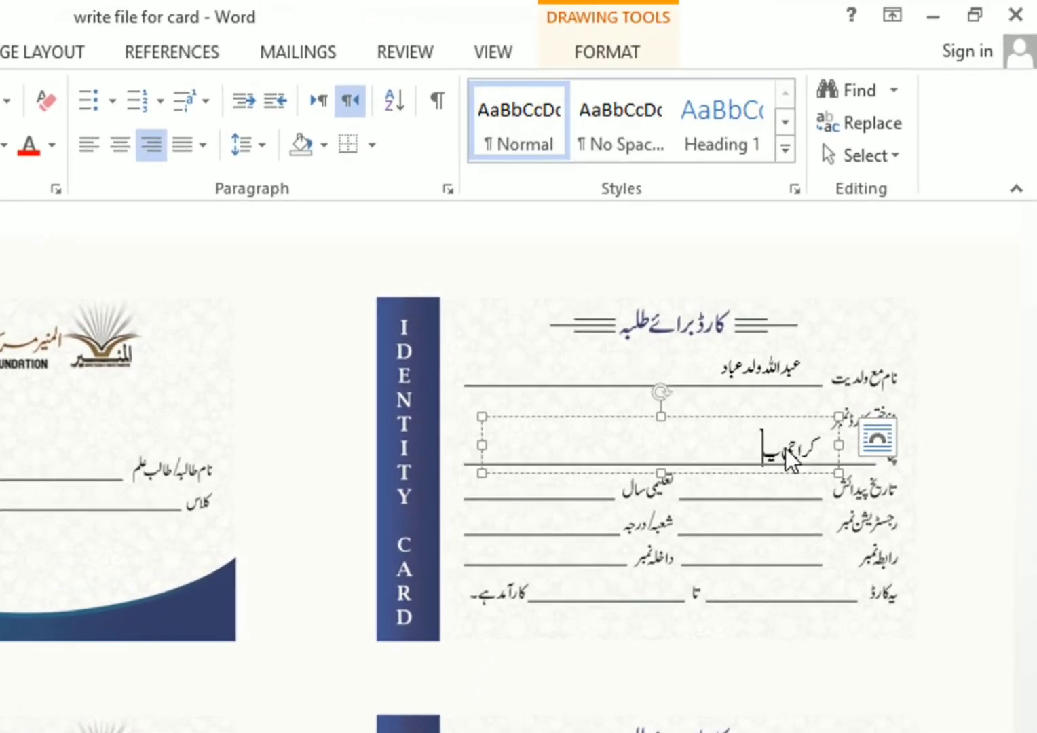
text(کستان)
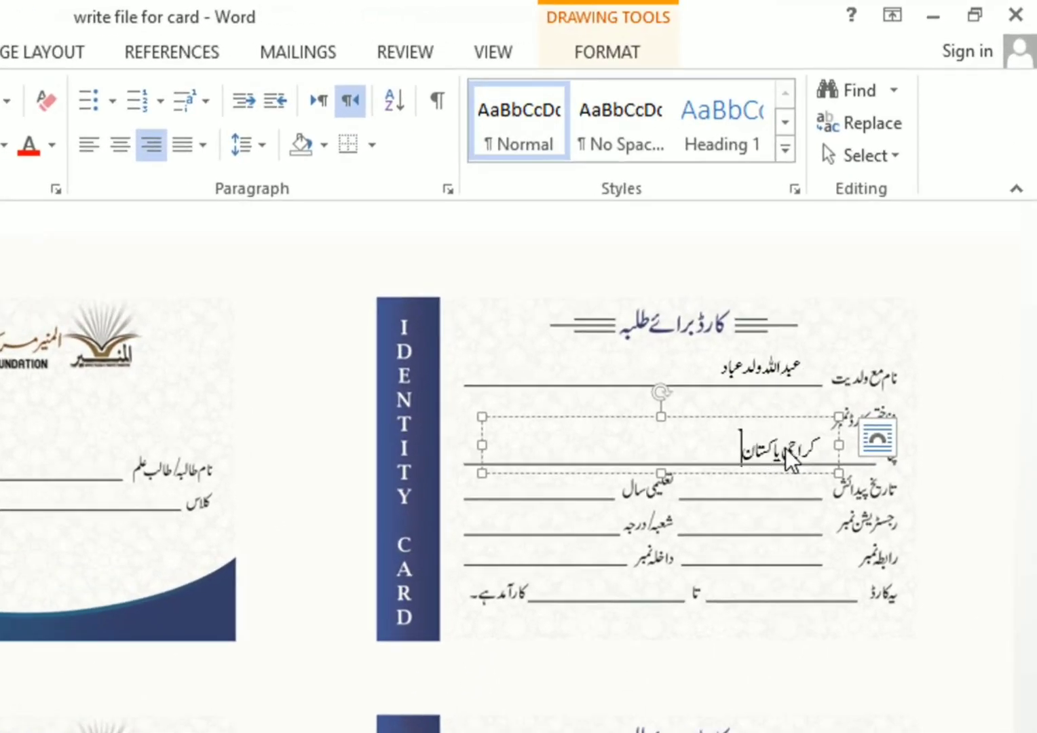
key(Home)
text(نارتھ نا)
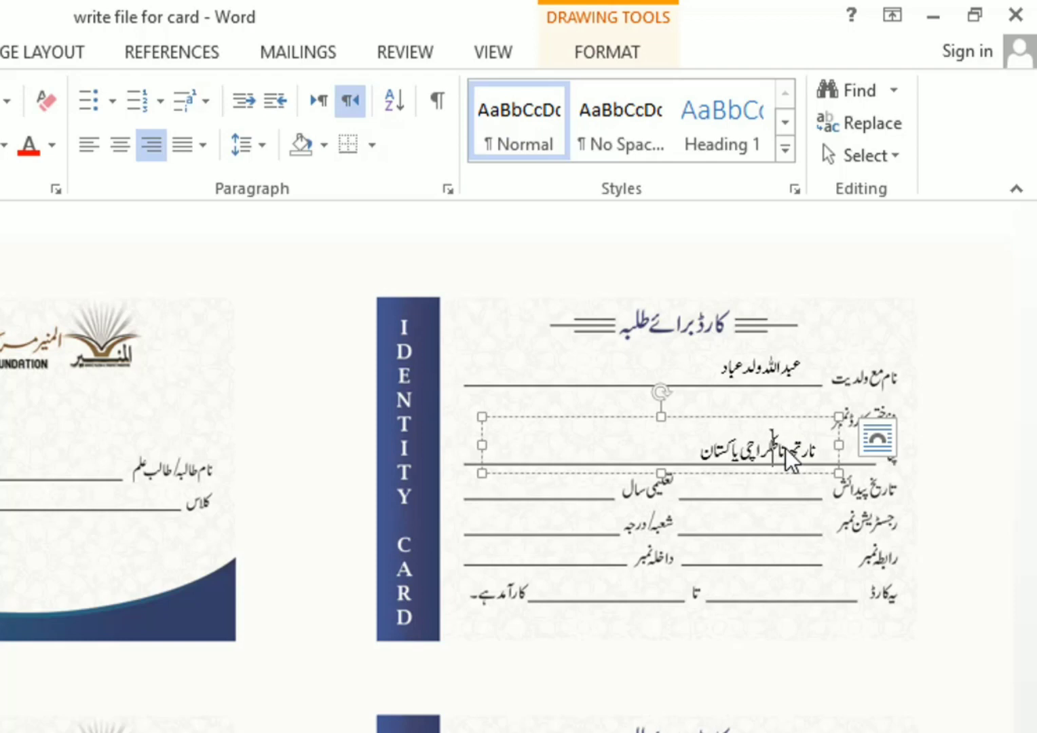
text(ظم آباد-)
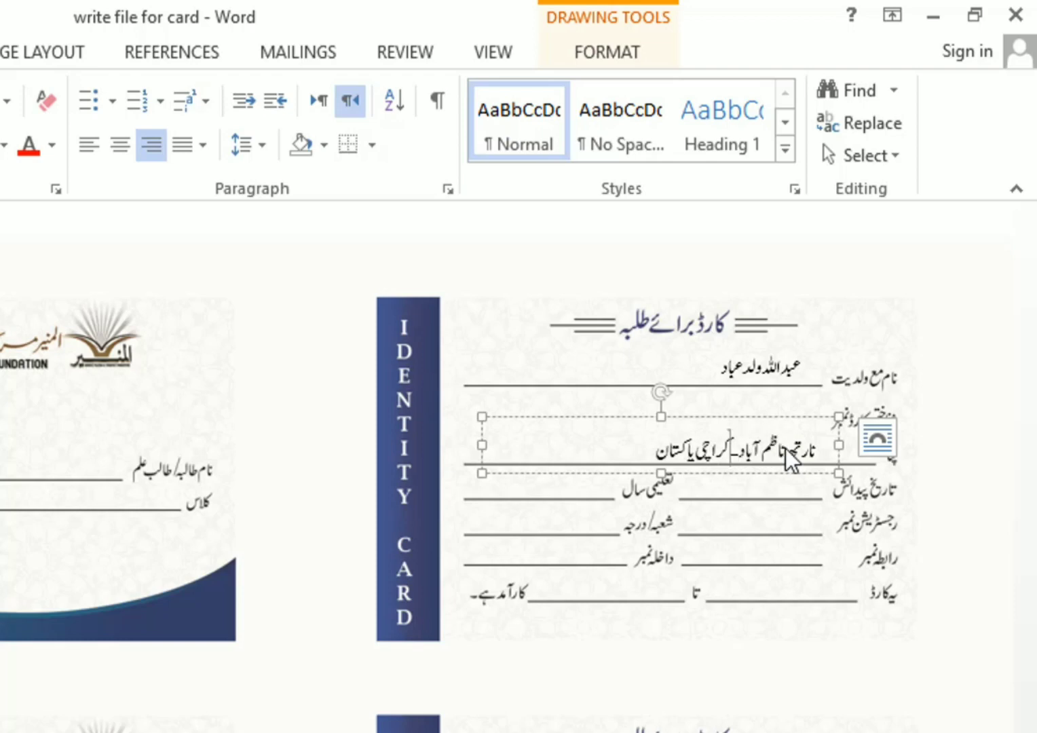
click(759, 417)
key(ctrl+c)
key(ctrl+v)
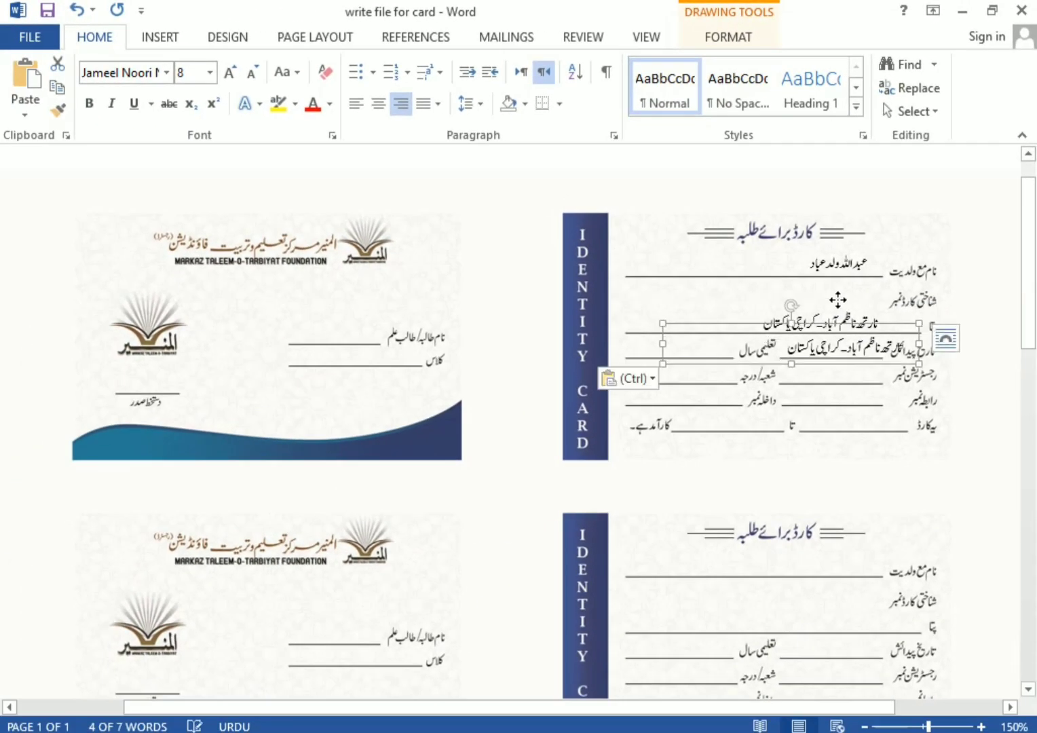
Resize the duplicate box for the date field and enter the date of birth
drag(920, 344, 911, 344)
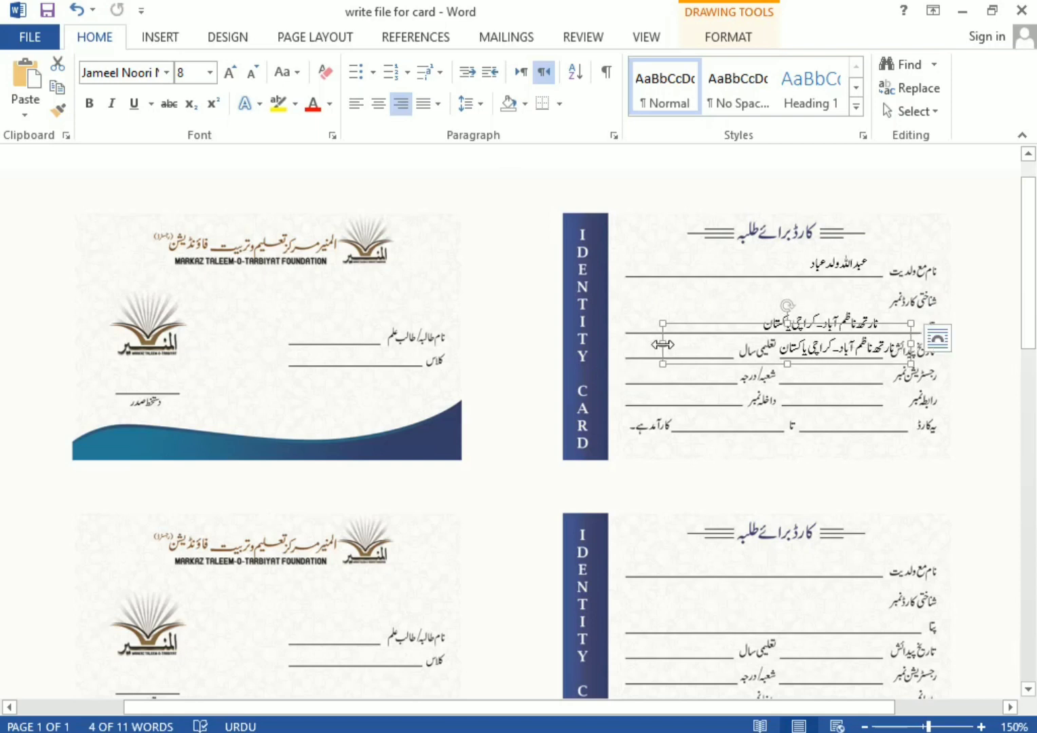
drag(663, 344, 778, 355)
drag(911, 344, 894, 345)
double_click(870, 349)
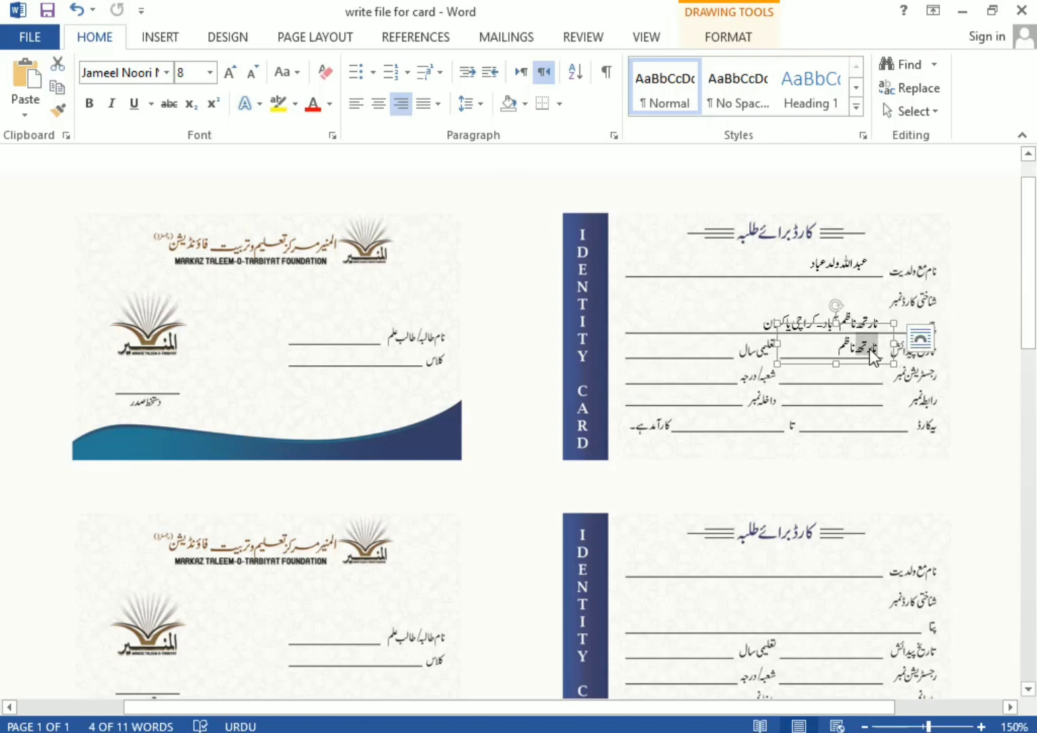
triple_click(871, 353)
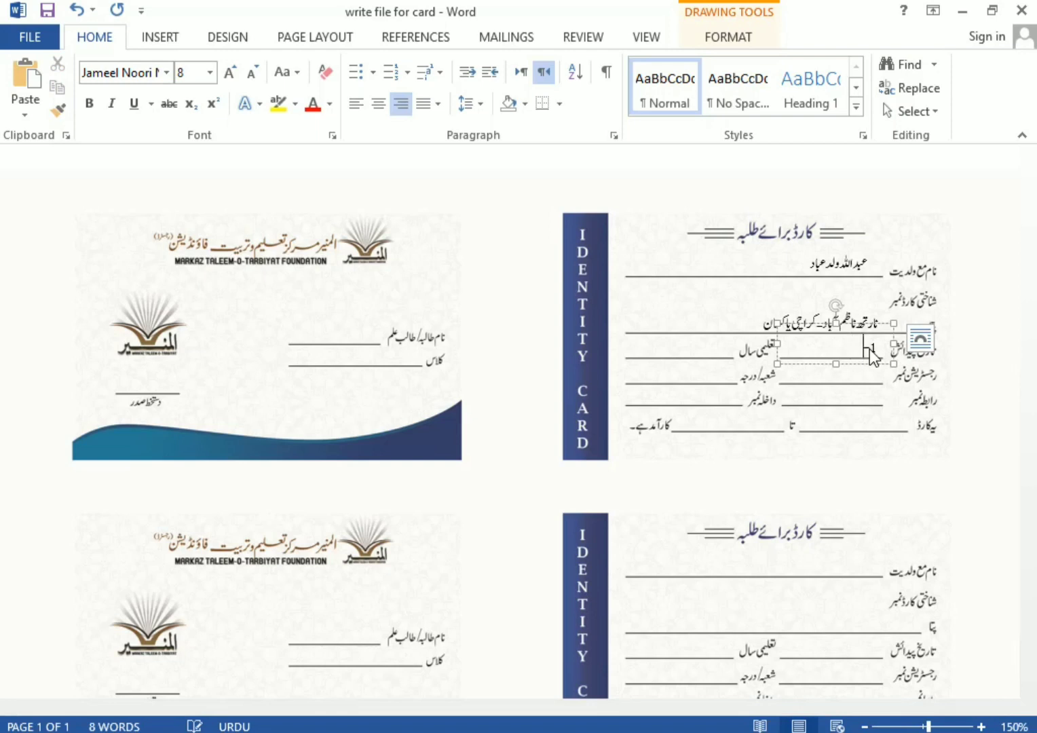
key(BackSpace)
key(BackSpace)
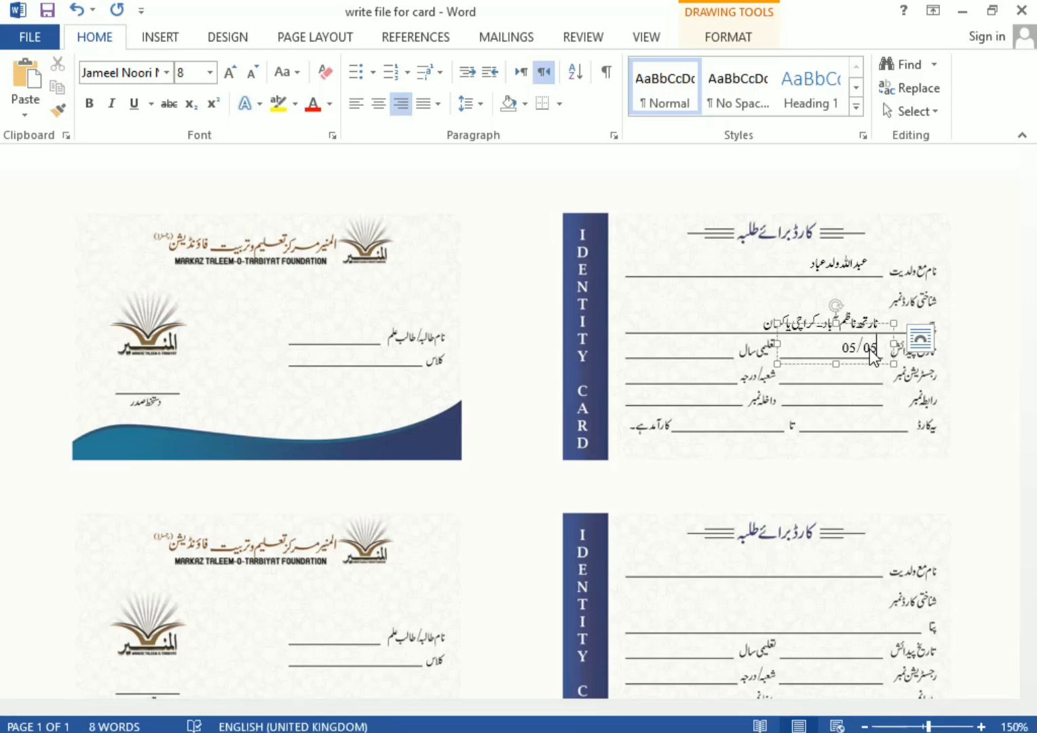
key(ctrl+v)
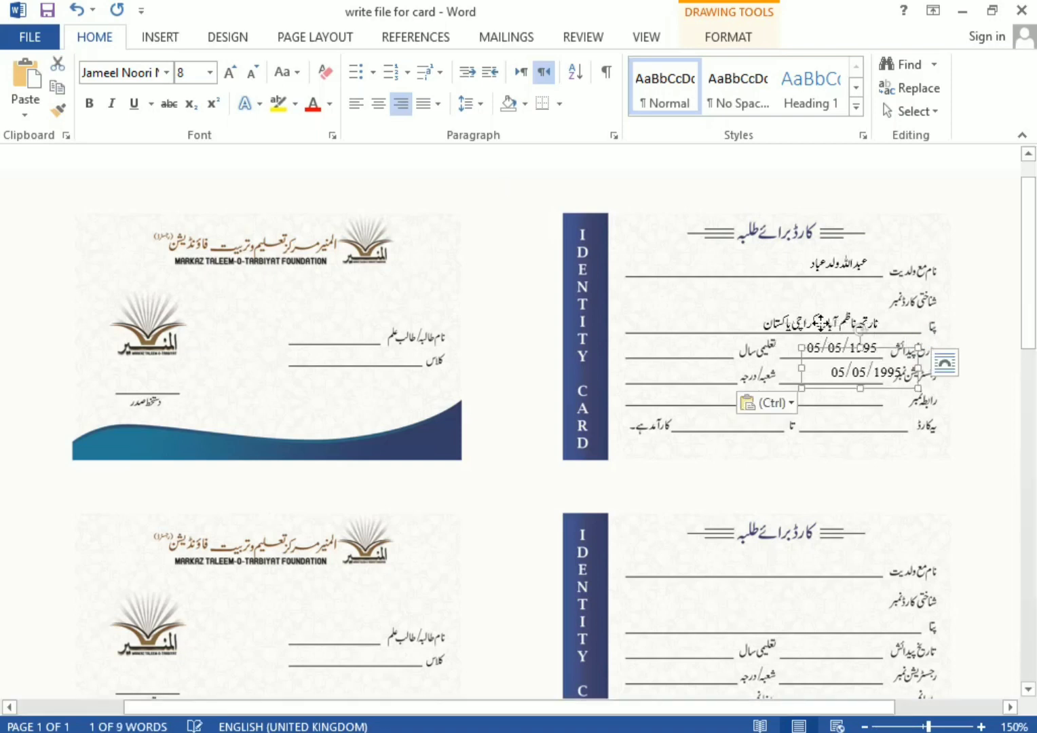
key(Left)
key(Left)
key(Left)
key(Left)
key(Right)
key(Right)
key(Right)
key(Right)
key(Right)
key(Right)
key(Right)
key(Right)
key(Right)
key(Right)
key(Right)
key(Right)
key(Right)
key(Right)
key(Right)
key(Right)
key(Right)
key(Right)
key(Right)
key(Right)
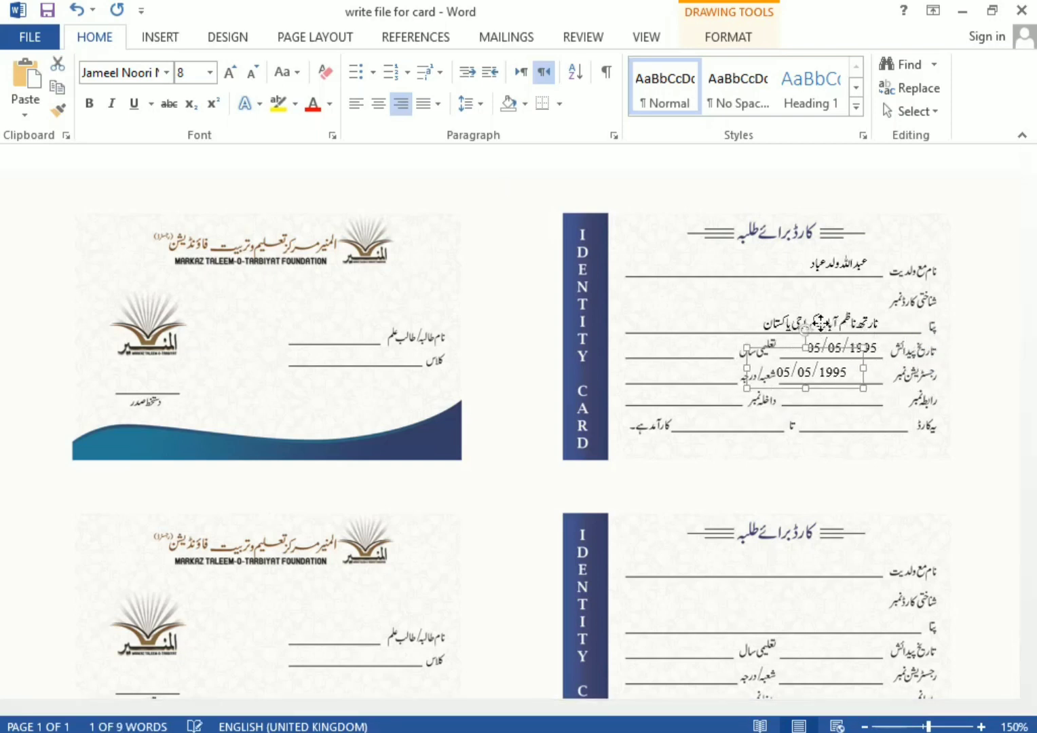
key(Left)
key(Left)
key(Left)
key(Left)
key(Left)
key(Left)
key(Left)
key(Left)
key(Left)
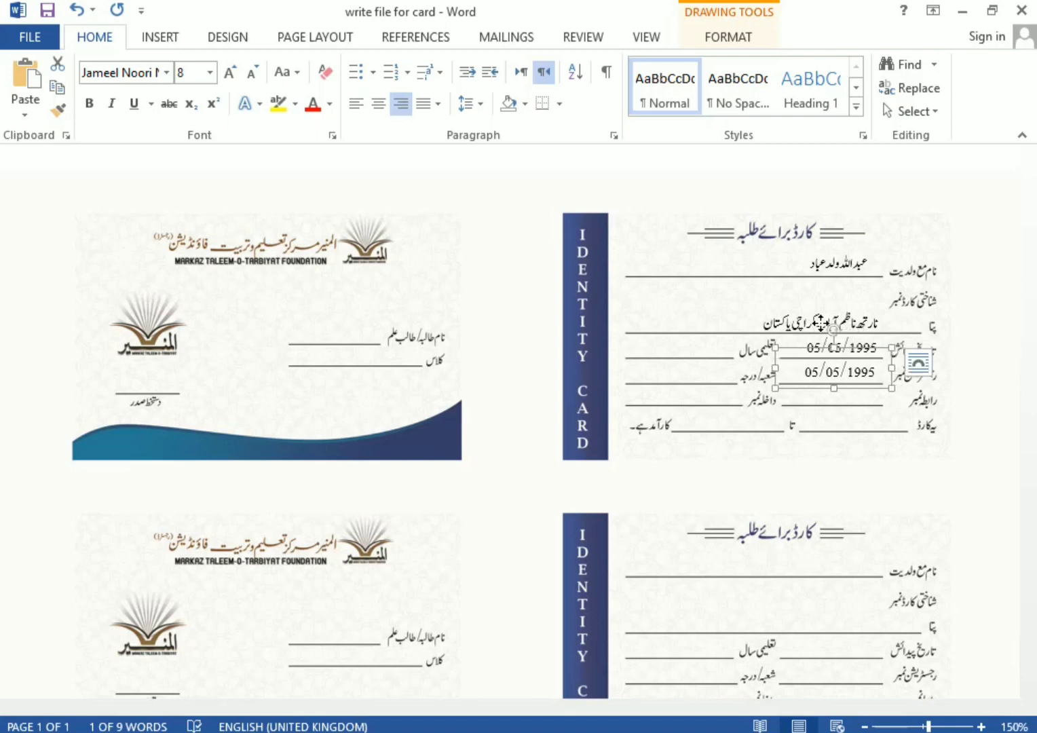
triple_click(848, 372)
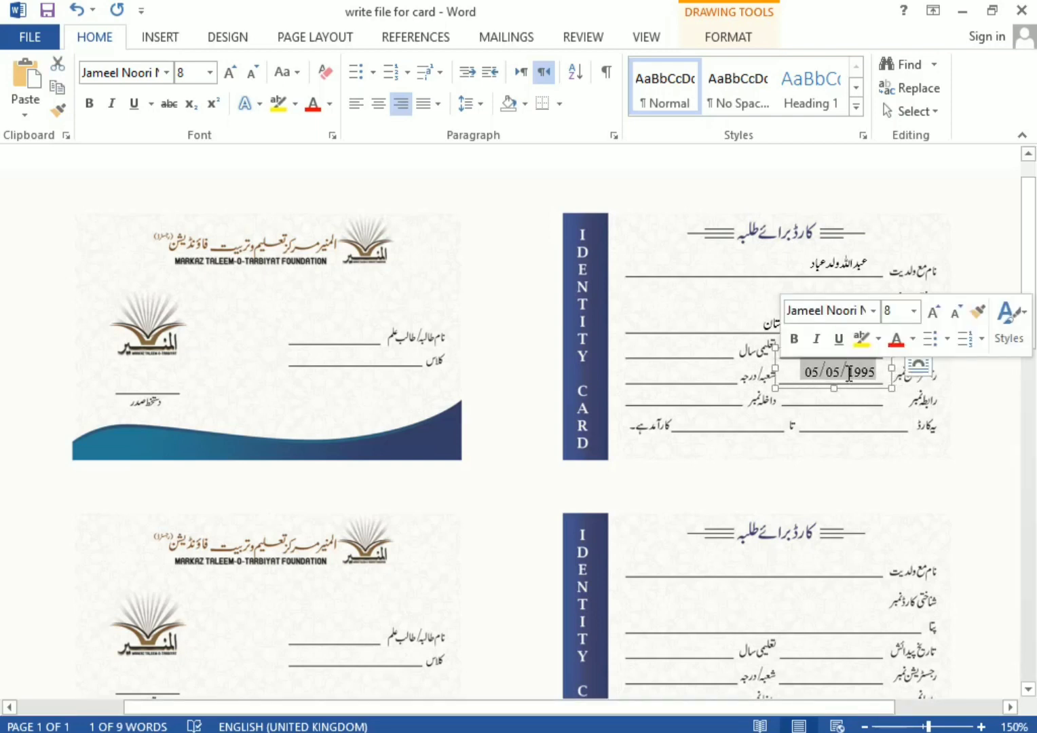
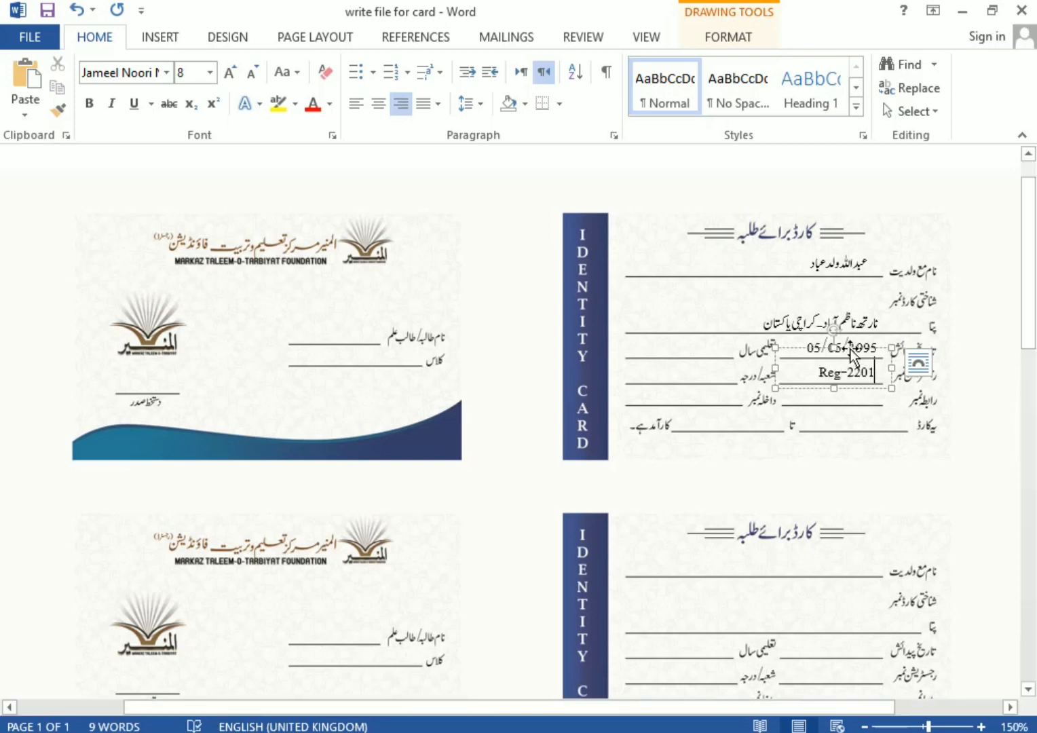
click(854, 346)
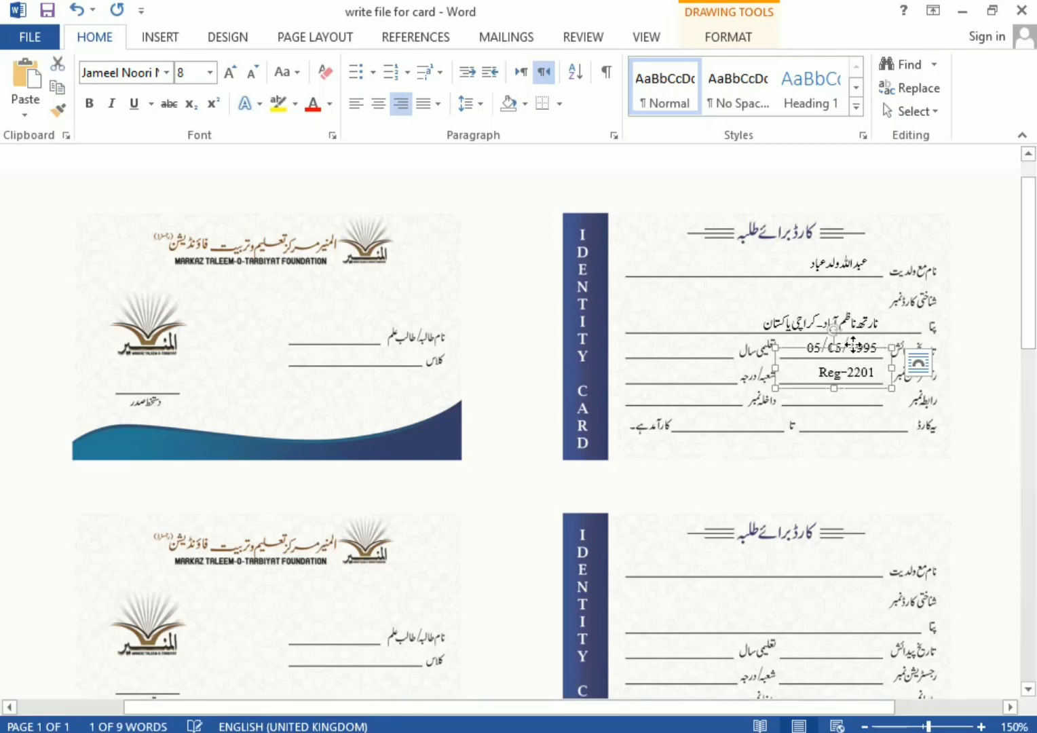
key(ctrl+c)
key(ctrl+v)
key(Left)
key(Left)
key(Left)
key(Left)
key(Left)
key(Left)
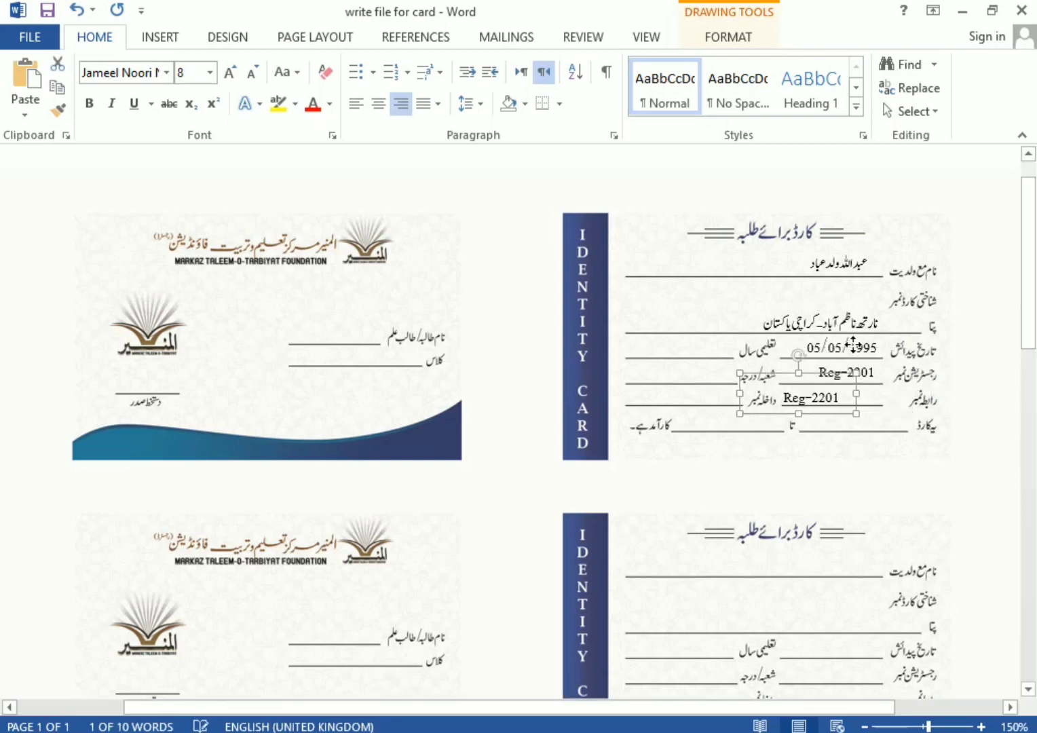
triple_click(837, 400)
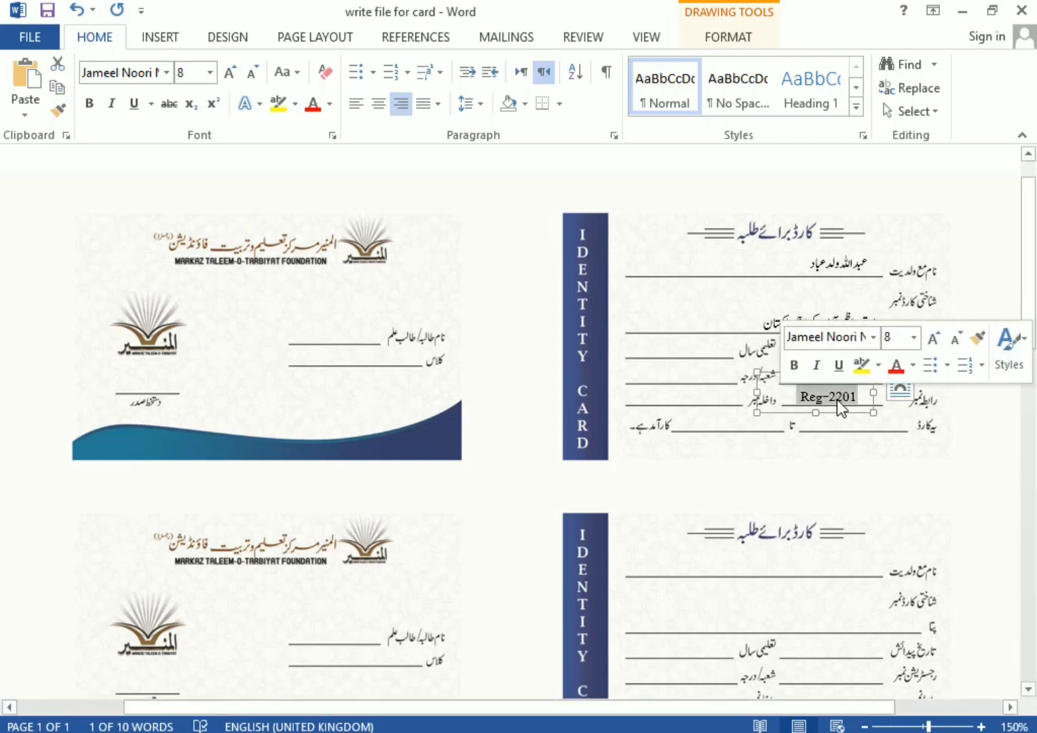
text(0332-)
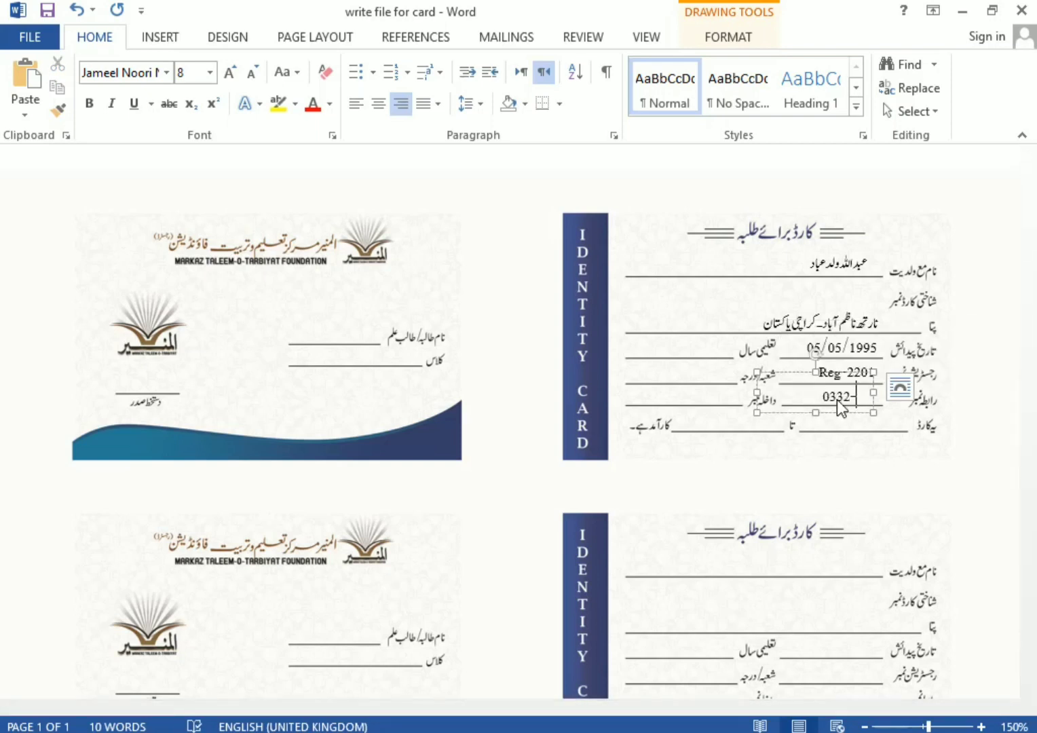
text(x)
key(BackSpace)
drag(874, 392, 899, 392)
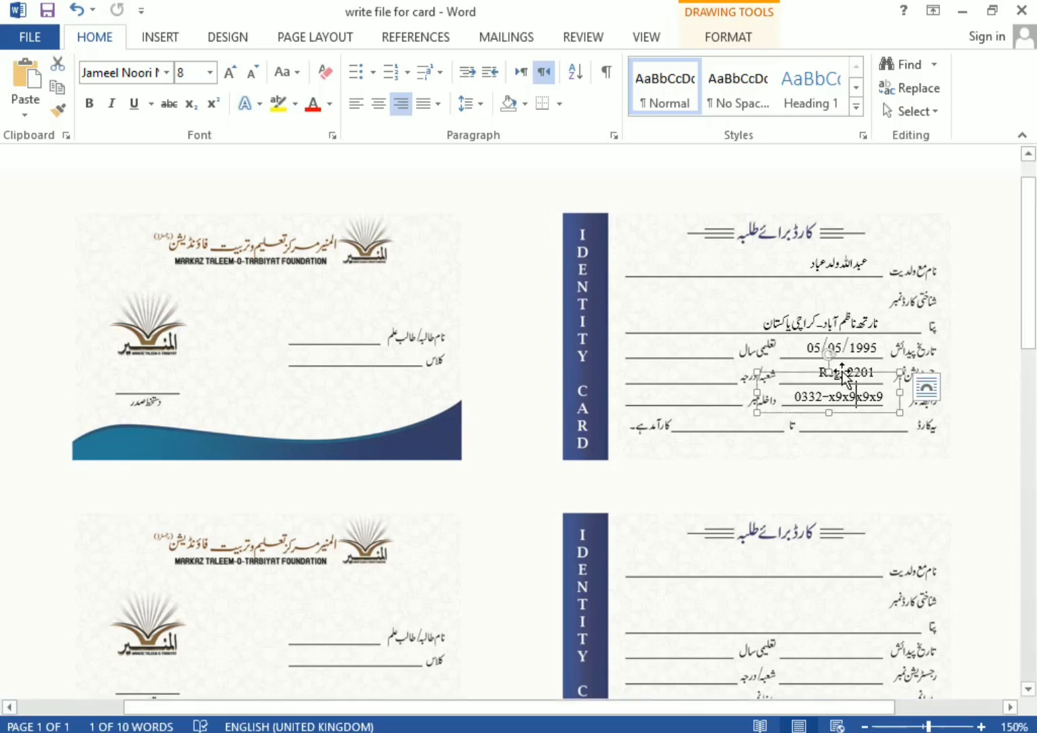
Duplicate the date box onto the academic-year line and enter 1443ھ
click(856, 325)
key(ctrl+c)
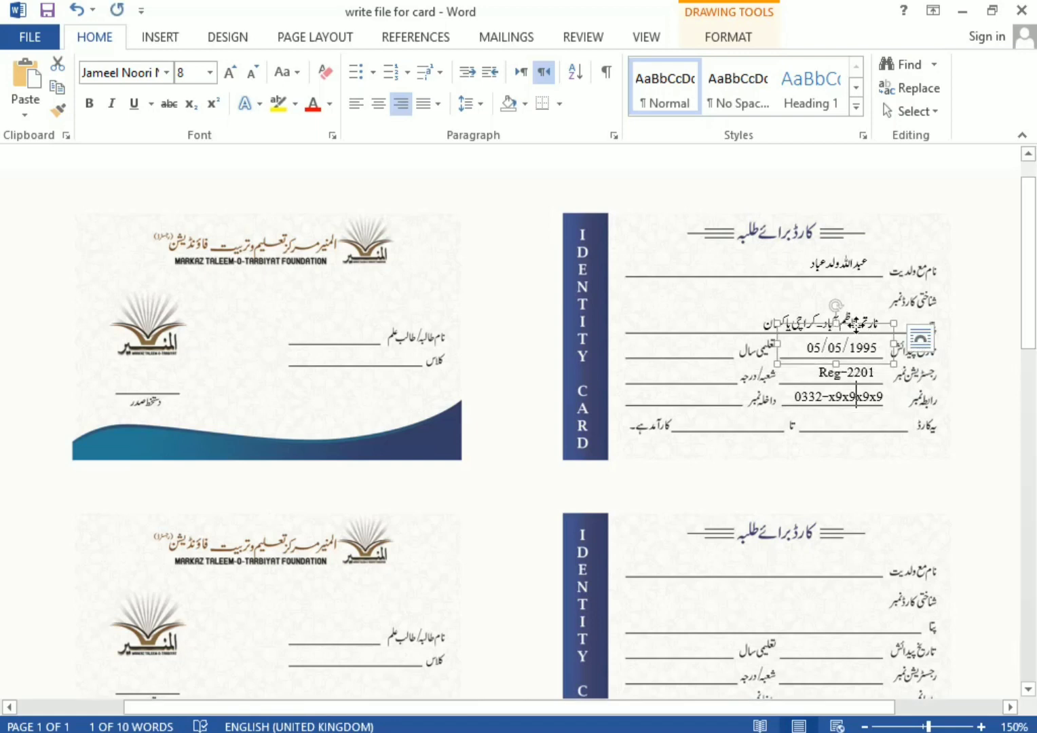
key(ctrl+v)
key(Up)
key(Up)
key(Up)
key(Left)
key(Left)
key(Left)
key(Left)
key(Left)
key(Left)
key(Left)
key(Left)
key(Left)
key(Left)
key(Left)
key(Left)
key(Left)
triple_click(701, 349)
text(14)
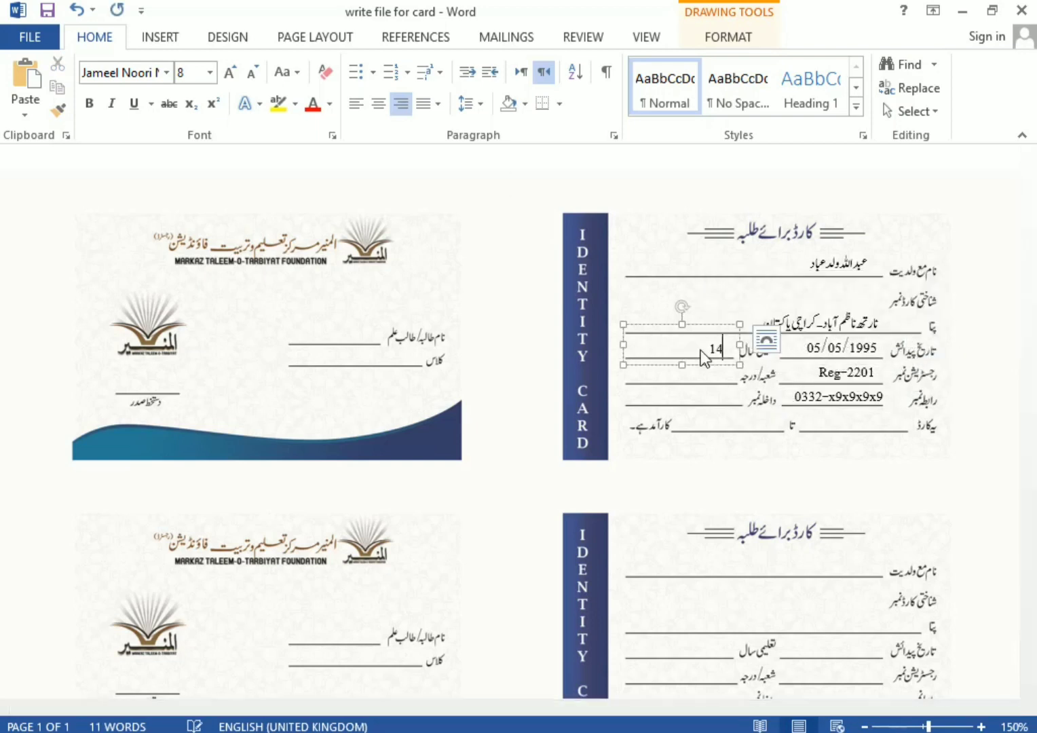
text(43)
key(alt+shift)
text(ھ/)
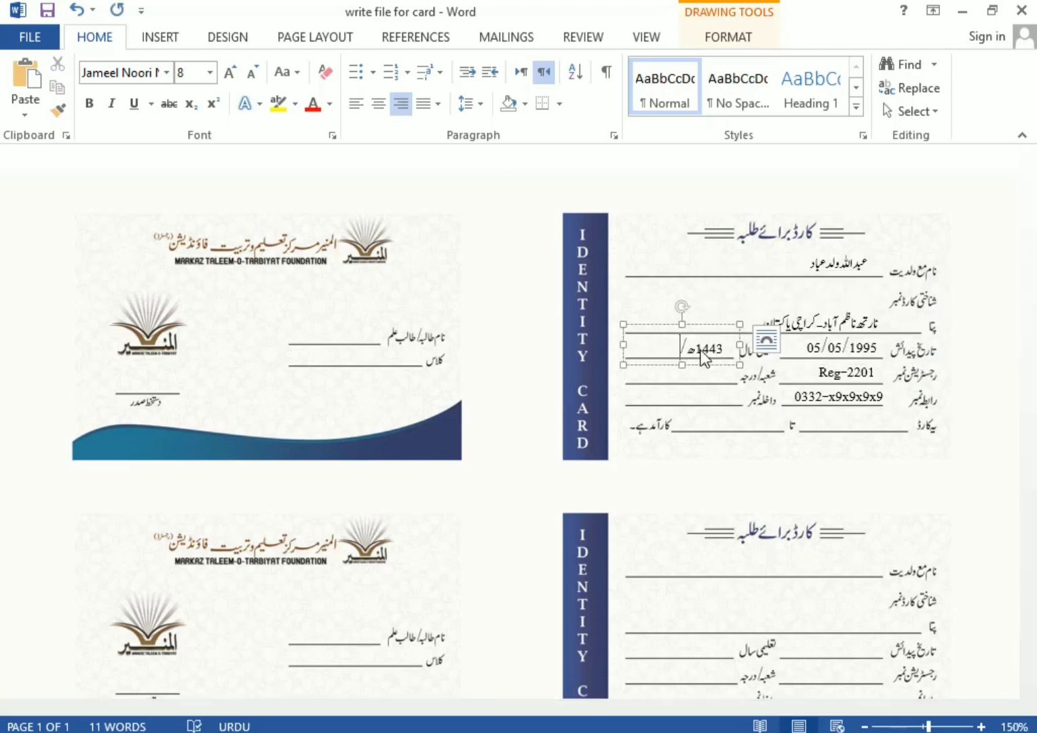
Add copied boxes for class دہم and admission number 2201
click(701, 327)
key(ctrl+c)
key(ctrl+v)
key(Left)
key(Left)
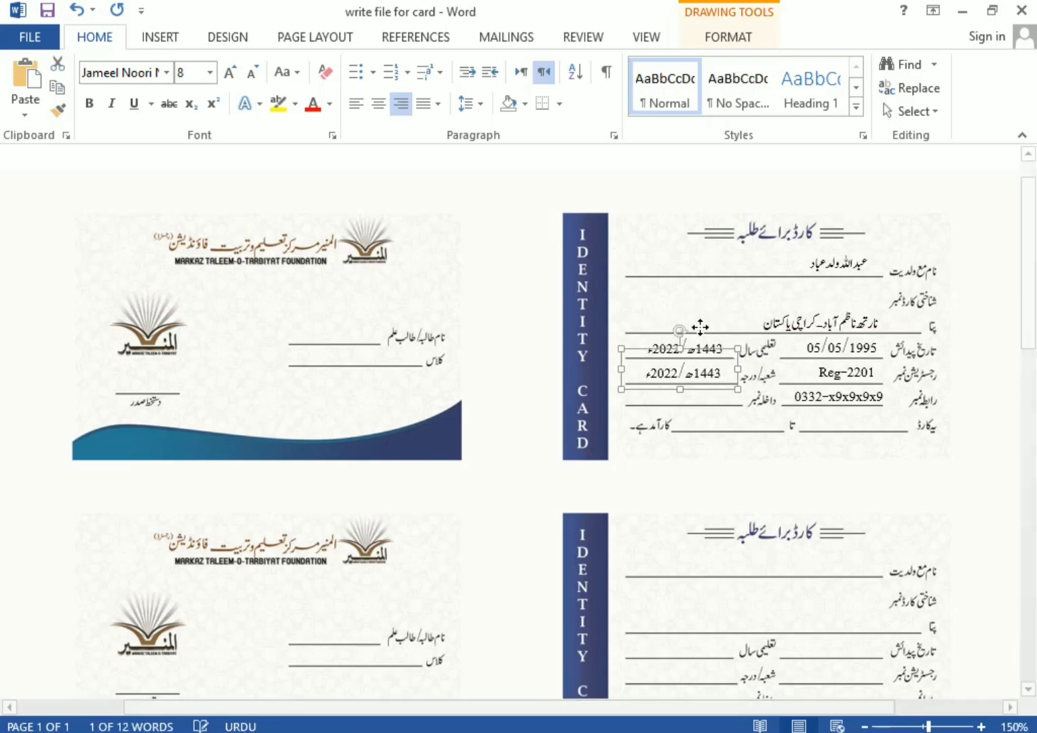
triple_click(690, 376)
key(alt+shift)
text(دہم)
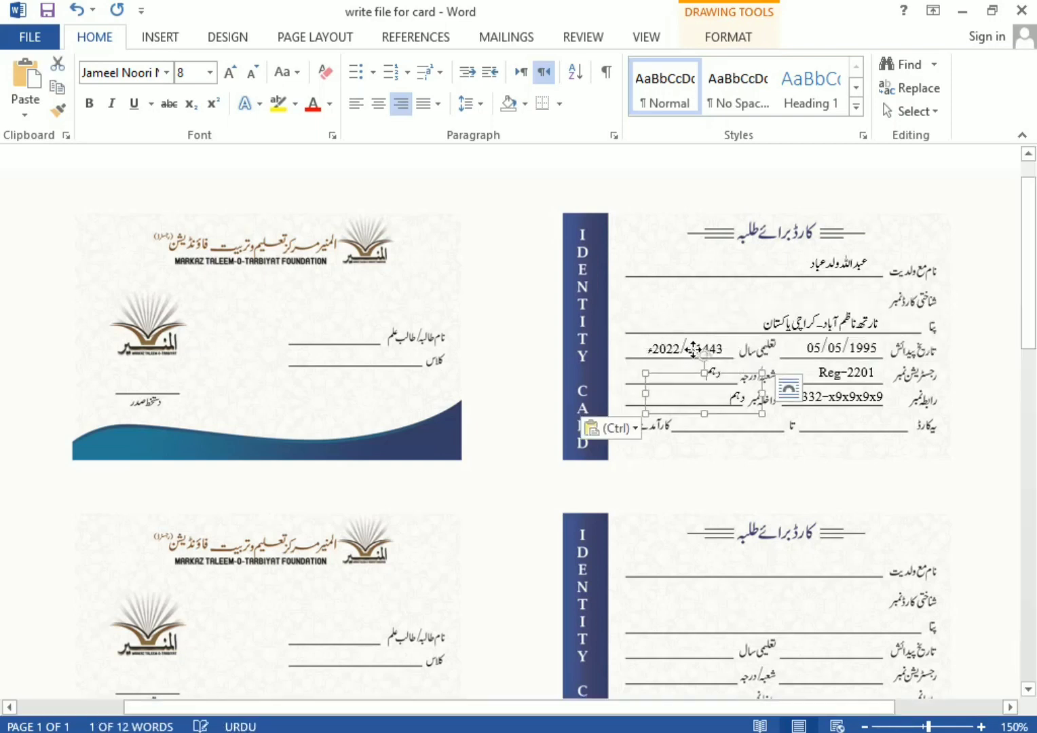
key(Right)
triple_click(689, 393)
text(2201)
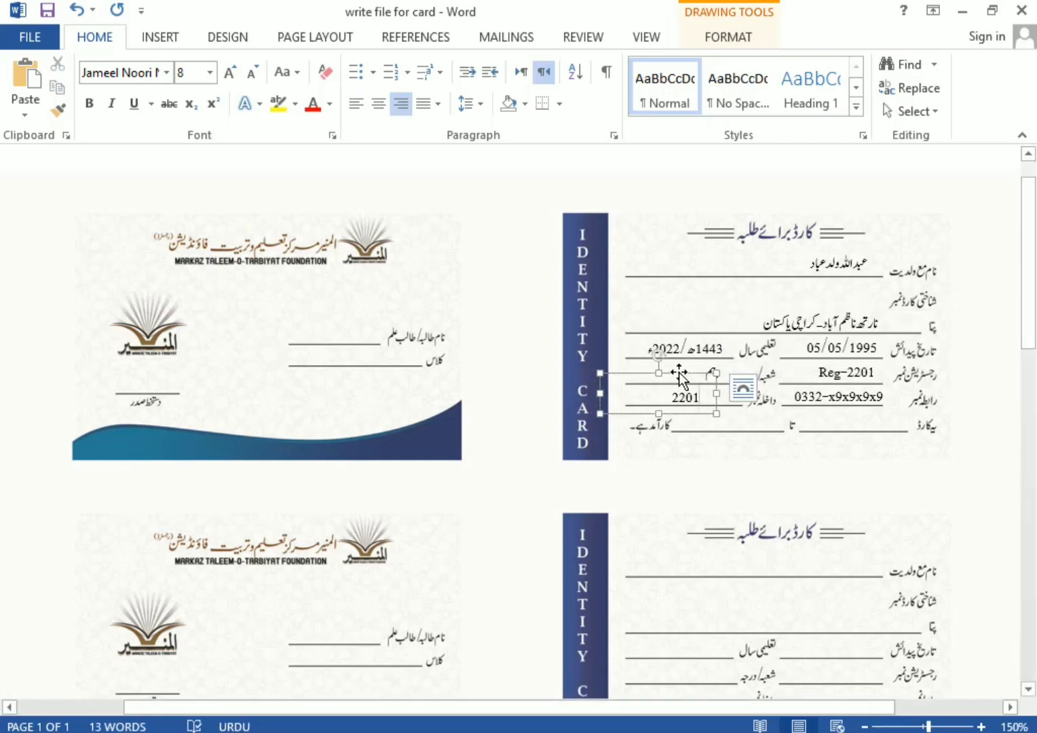
Copy a box to the validity line with start date 15 شعبان 1443ھ
click(679, 372)
drag(679, 372, 866, 395)
triple_click(874, 420)
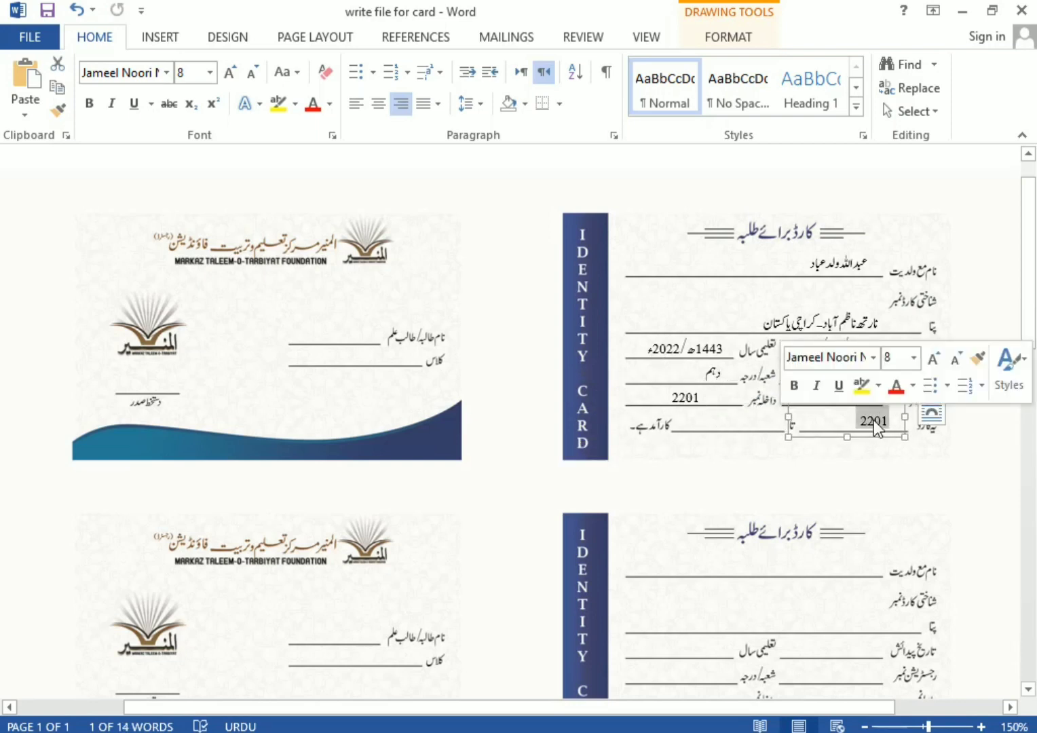
text(15 شعبان 1443ھ)
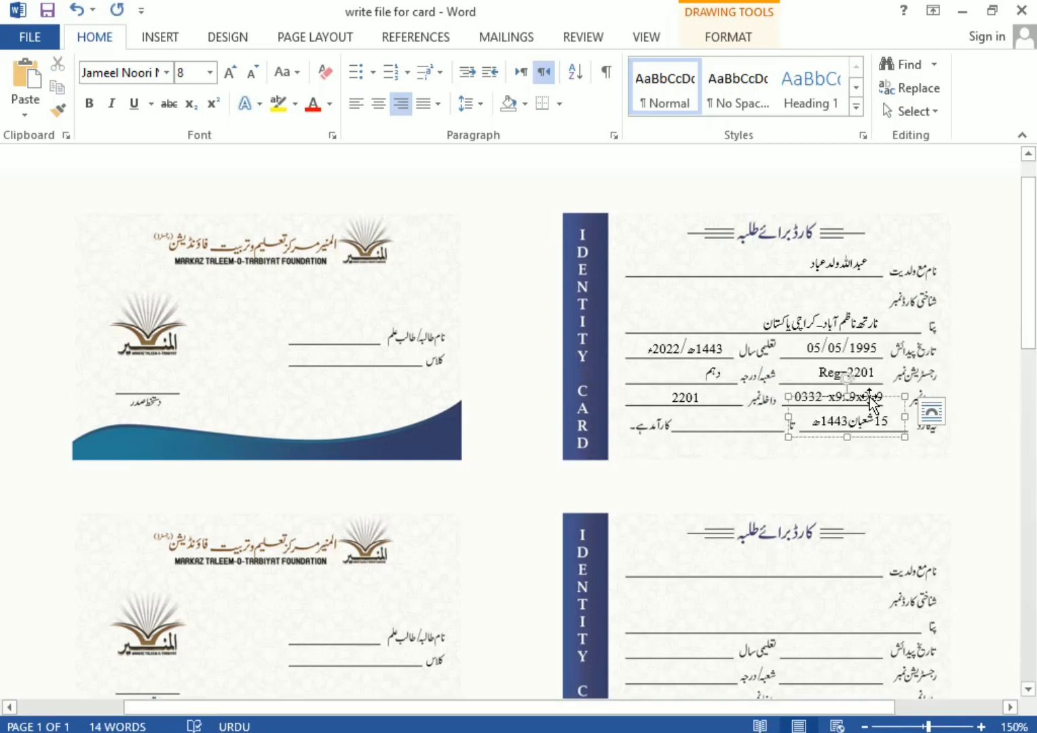
Duplicate the start-date box onto the end-date blank and change it to 1444ھ
click(870, 396)
key(ctrl+d)
key(Up)
key(Up)
key(Left)
key(Left)
key(Left)
key(Left)
key(Left)
key(Left)
key(Left)
key(Left)
key(Left)
key(Left)
key(Left)
key(Left)
key(Left)
key(Left)
key(Left)
key(Right)
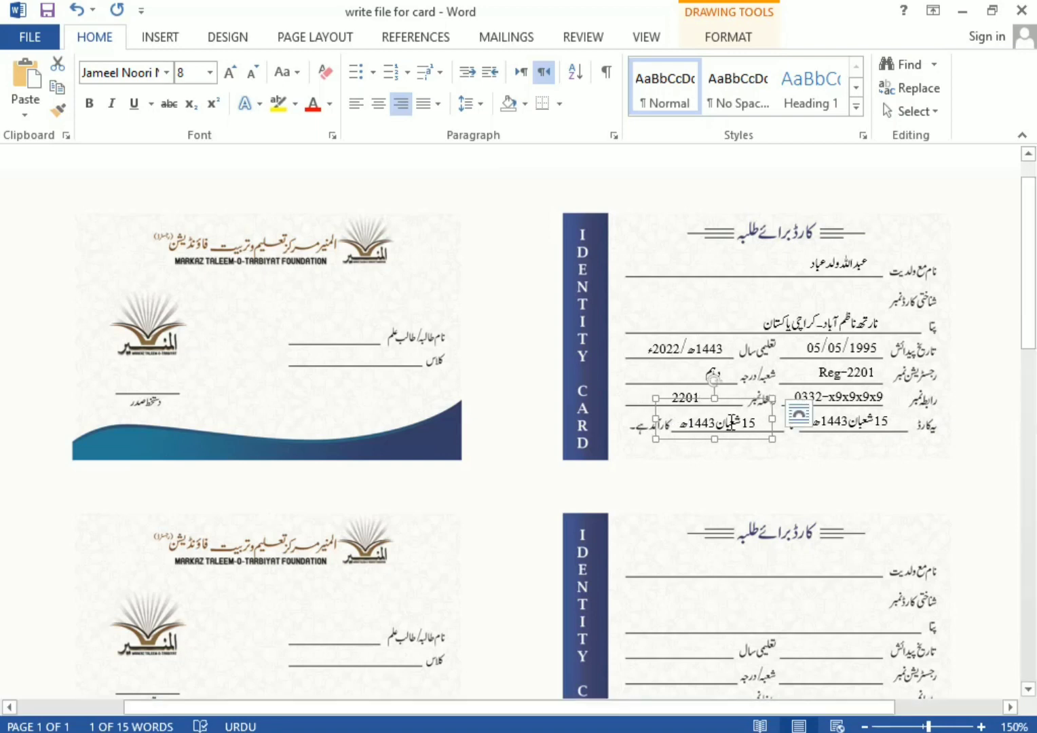
drag(749, 423, 358, 307)
text(6)
key(End)
key(Right)
key(Right)
key(shift+Left)
text(4)
Duplicate the end-date box onto the front card and select its text for replacement
click(725, 399)
key(ctrl+d)
triple_click(360, 333)
Enter the student's name on the front card and add class حفاظ عربک below it
text(عبداللہ ولد)
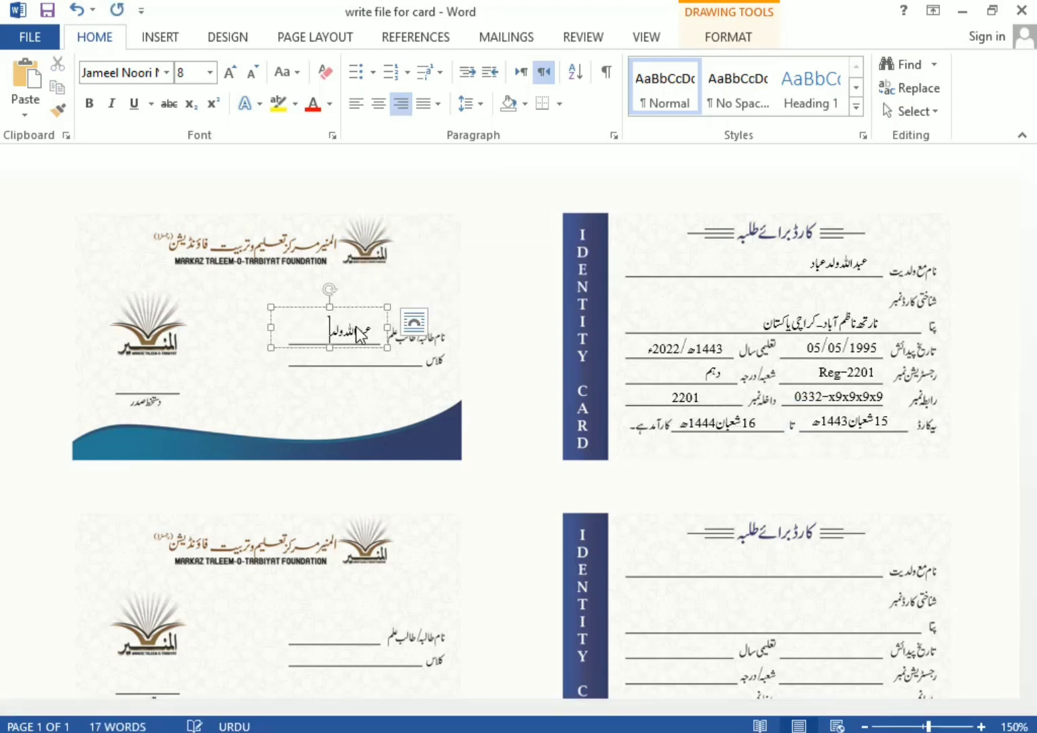
key(BackSpace)
key(BackSpace)
key(BackSpace)
key(BackSpace)
click(359, 309)
key(ctrl+d)
triple_click(388, 357)
text(حف)
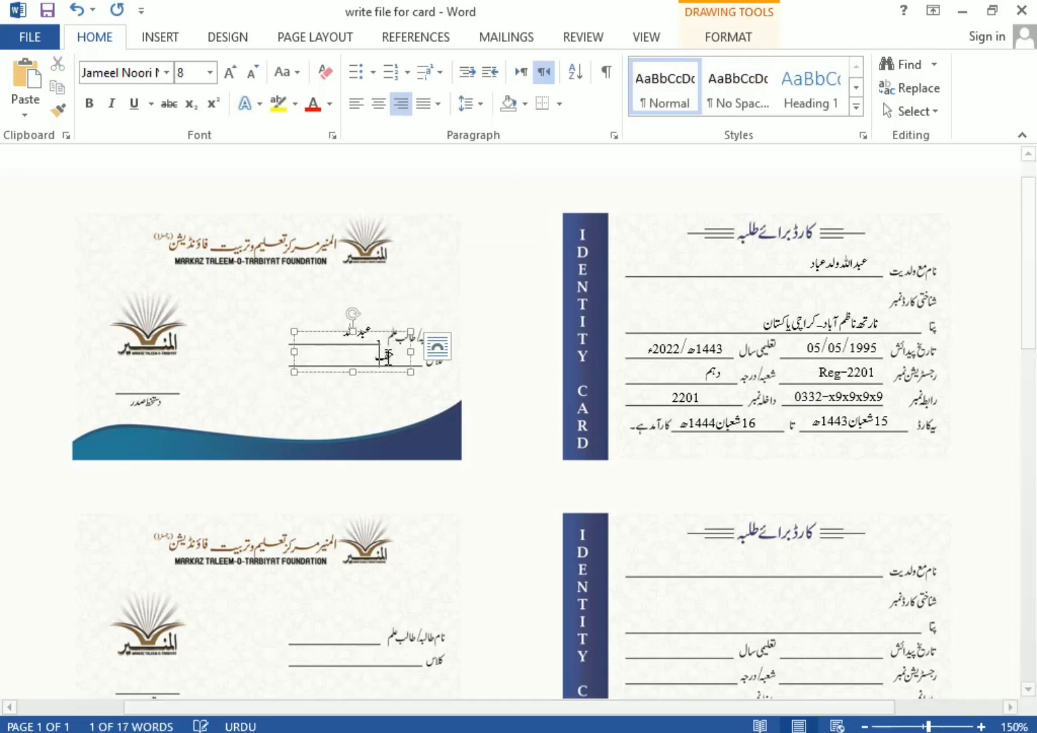
text(اظ عربک)
click(160, 37)
Copy the front card's name box onto the back card's name line and widen it
click(358, 332)
click(352, 308)
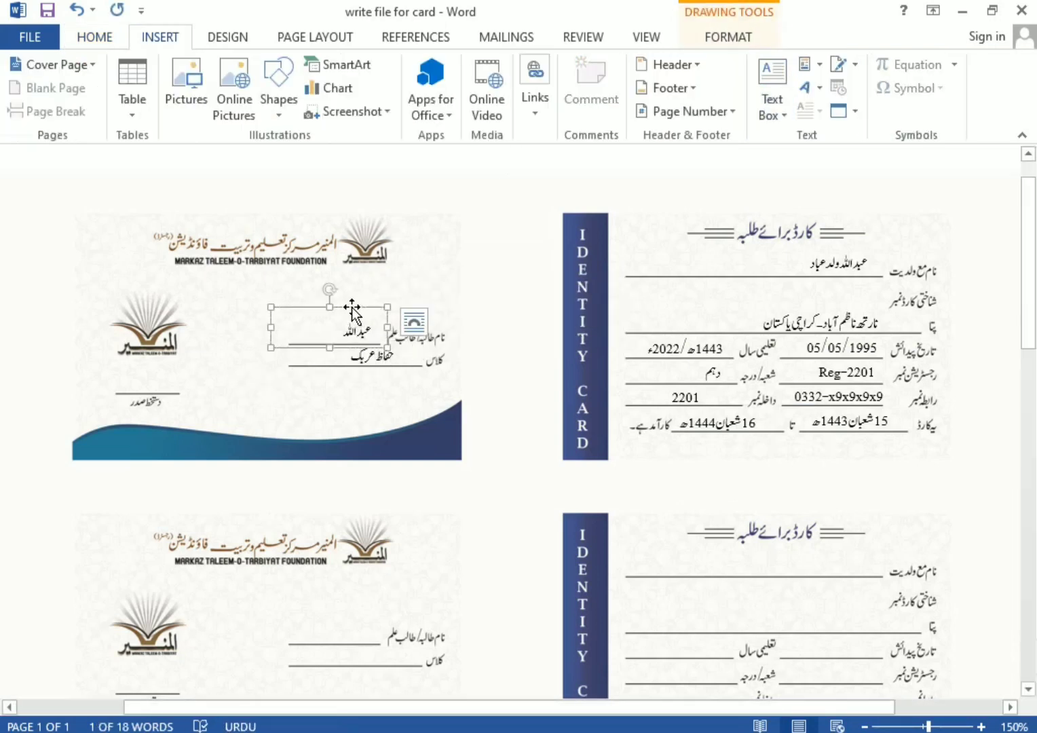
key(ctrl+d)
drag(355, 358, 861, 275)
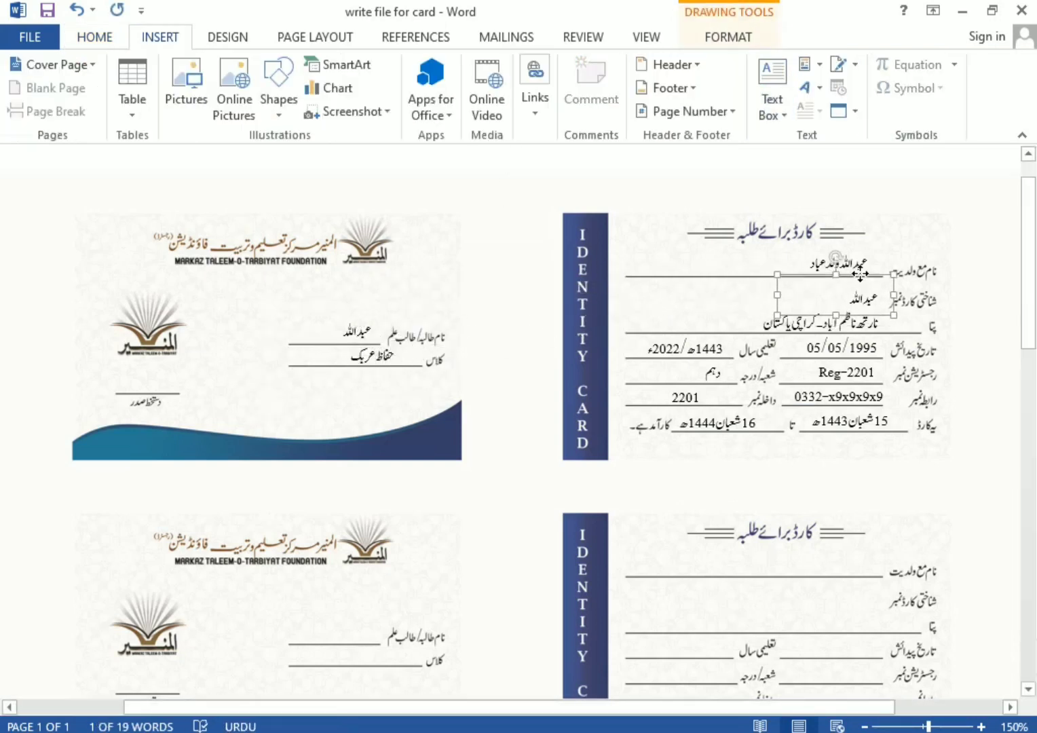
drag(778, 295, 629, 295)
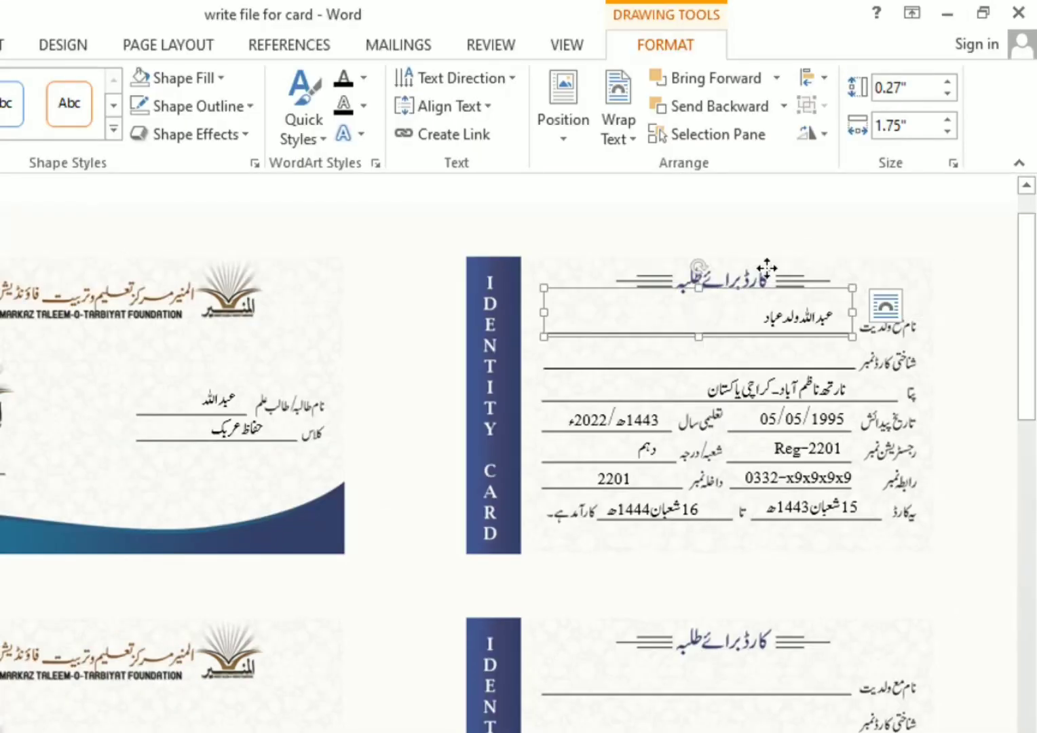
Duplicate the name box onto the ID card number line and type the ID number
key(ctrl+d)
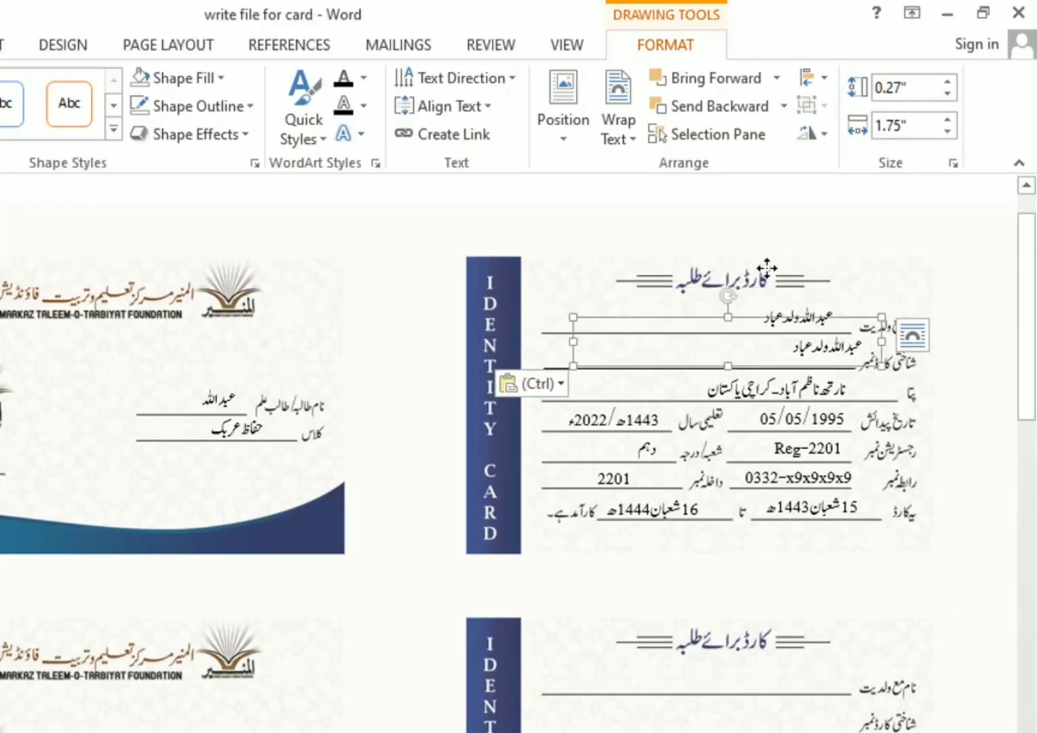
key(ctrl+Down)
key(ctrl+Down)
key(ctrl+Down)
key(ctrl+Down)
key(ctrl+Left)
key(ctrl+Left)
key(ctrl+Left)
key(ctrl+Left)
key(ctrl+Left)
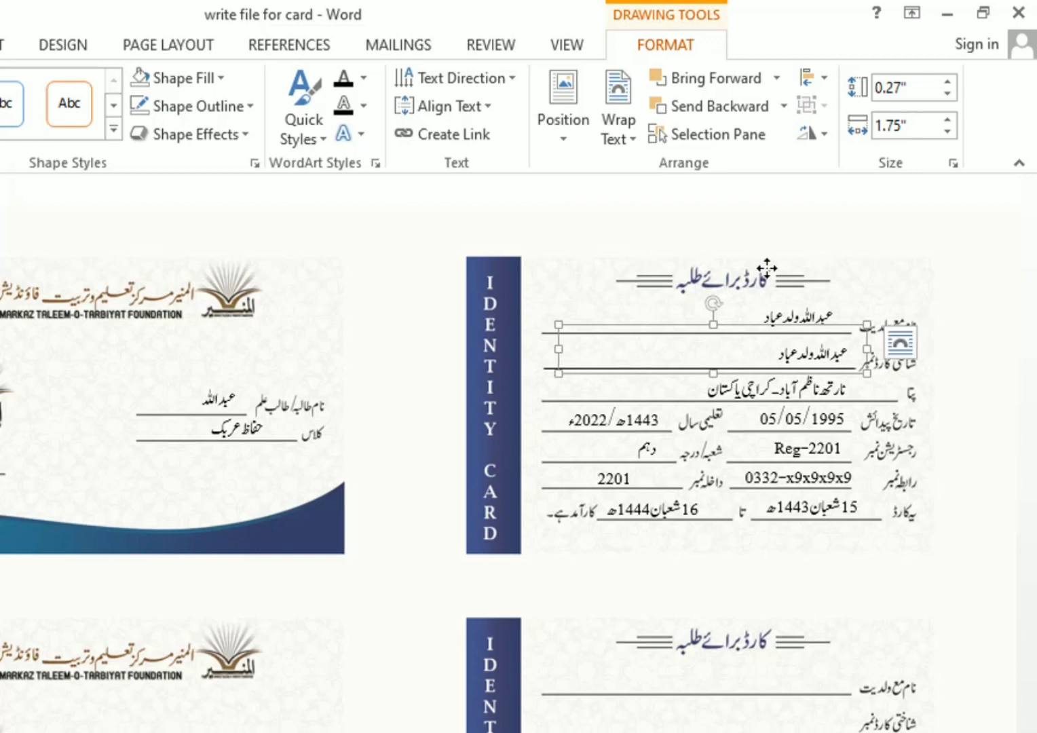
triple_click(823, 351)
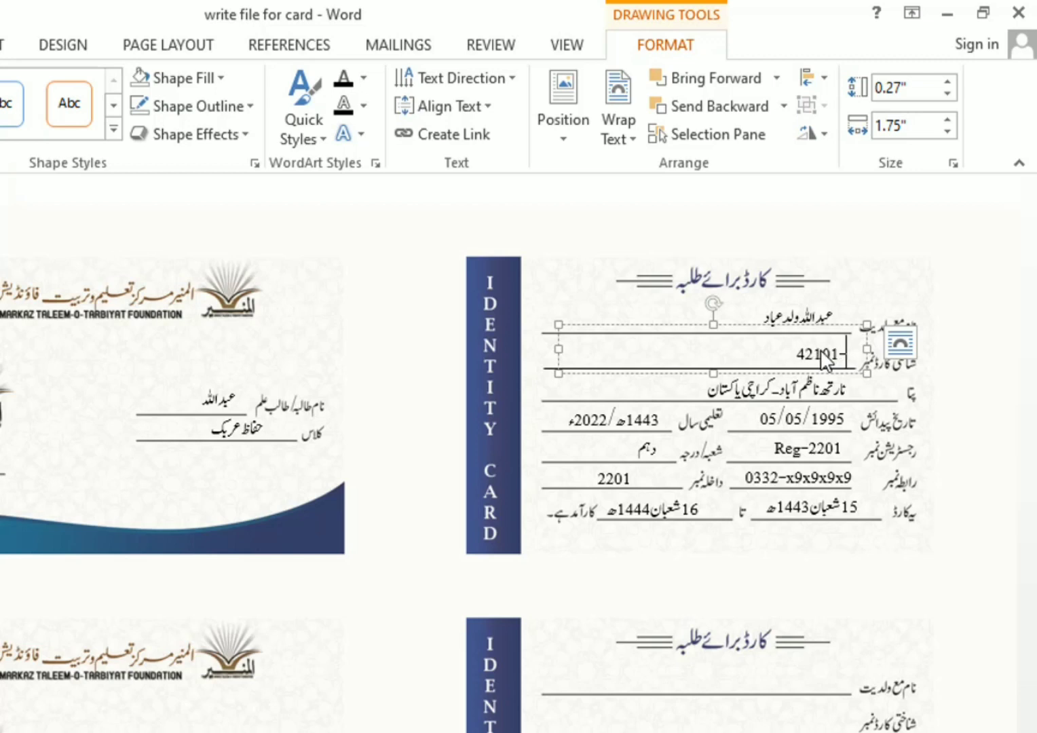
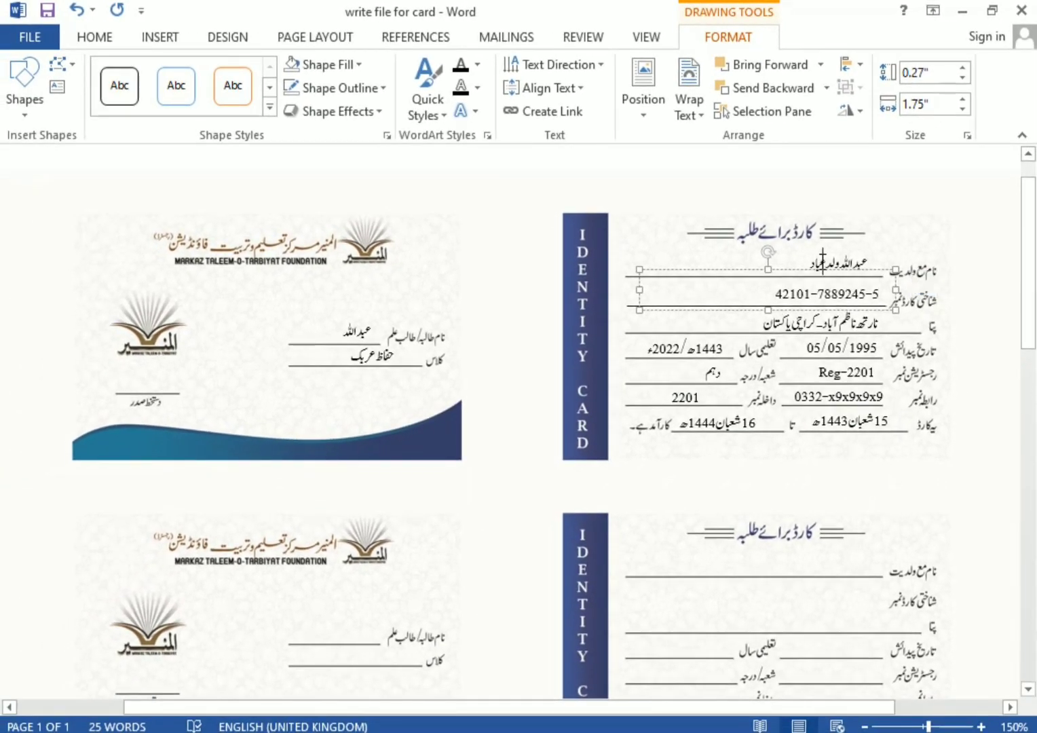
Select the back card's name, ID, address, birth date, year, class, admission and registration boxes
click(823, 263)
shift+click(820, 295)
shift+click(626, 307)
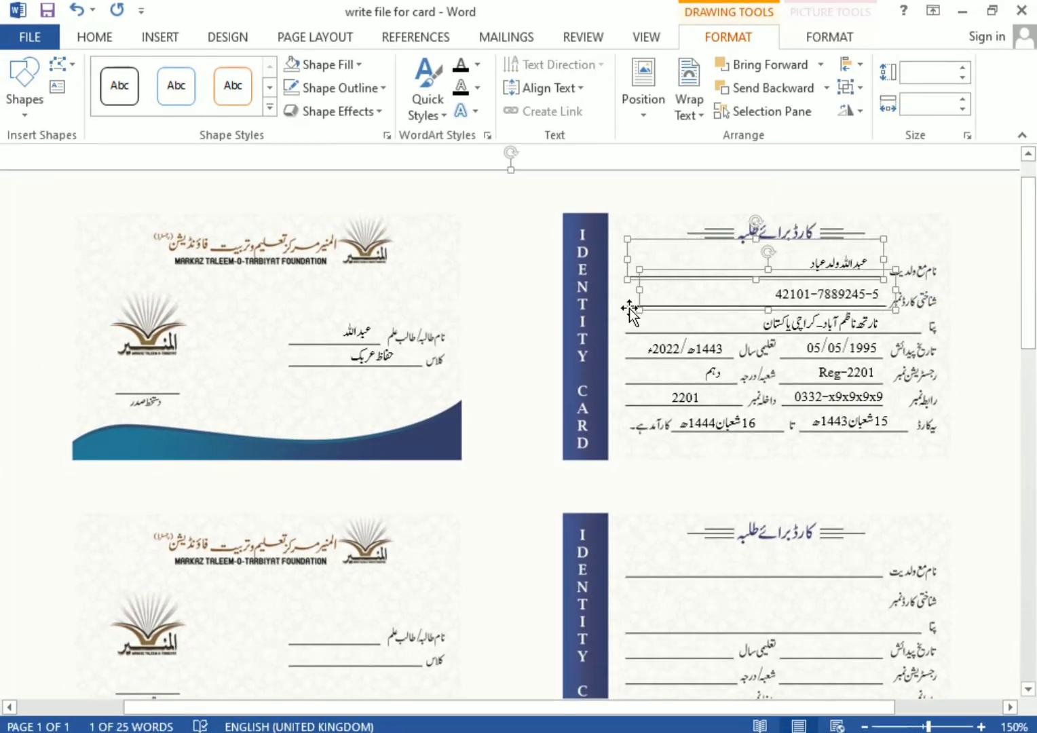
shift+click(633, 303)
shift+click(633, 309)
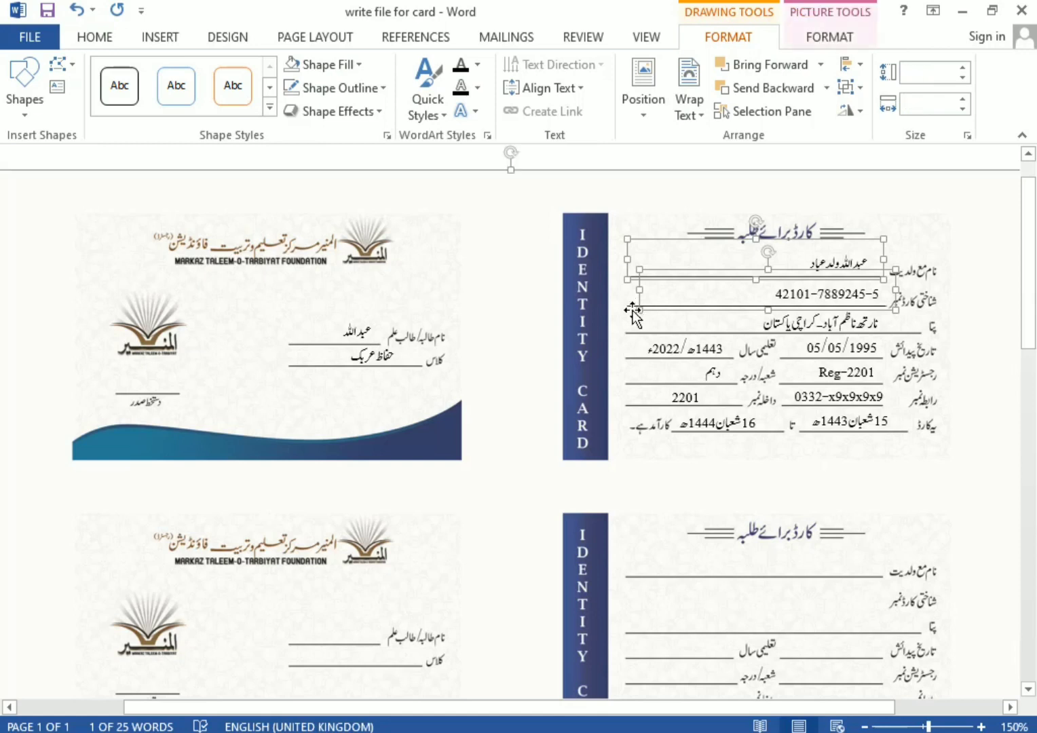
shift+click(798, 319)
shift+click(815, 346)
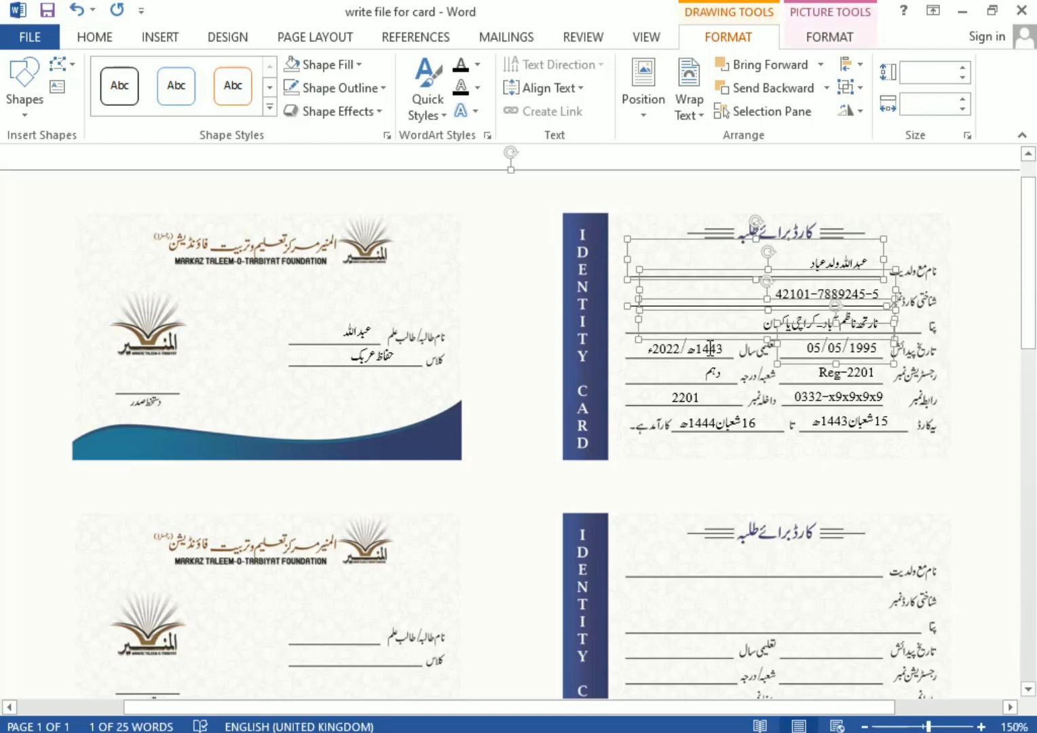
shift+click(710, 349)
shift+click(715, 378)
shift+click(721, 371)
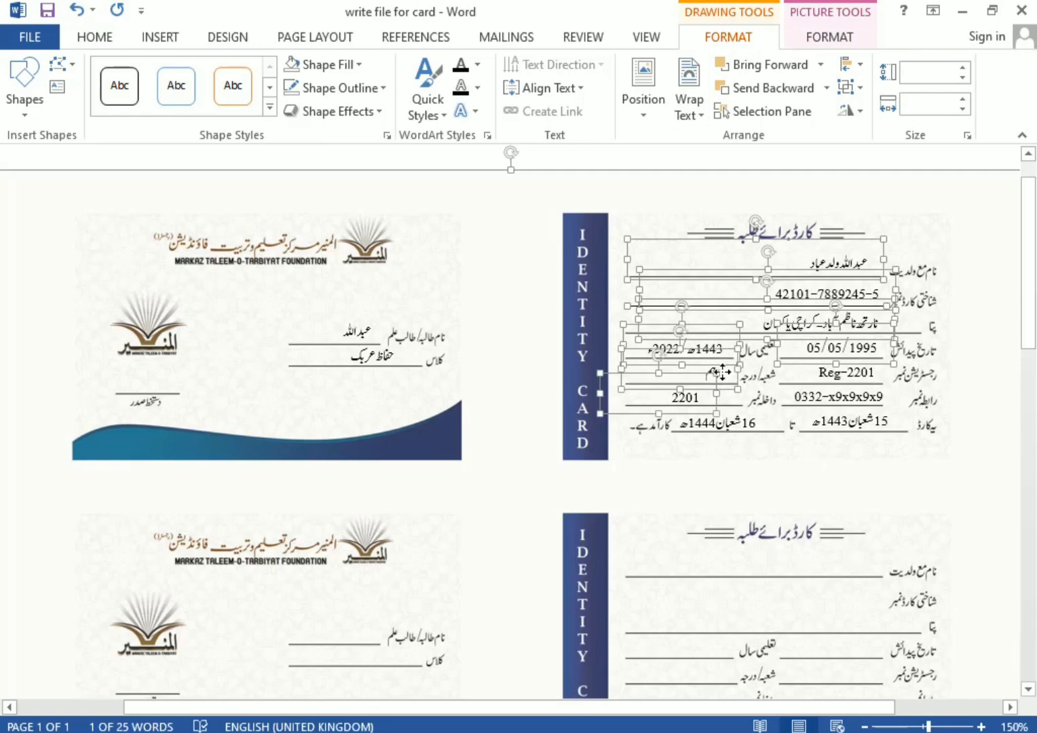
shift+click(824, 372)
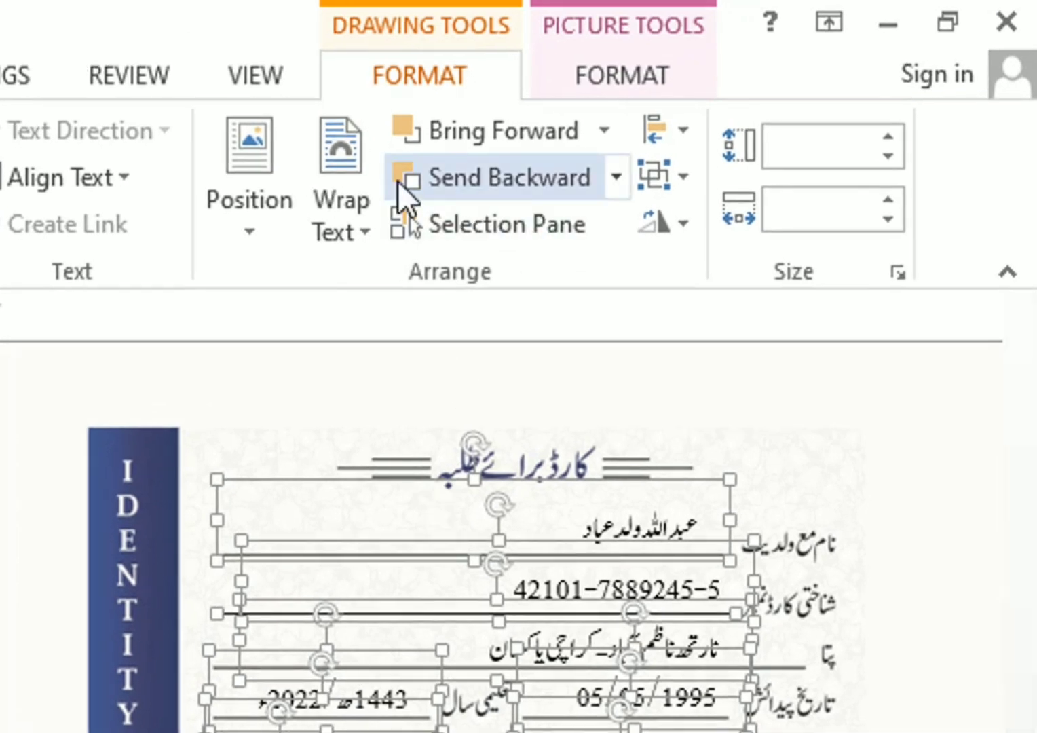
Group the selected back-card text boxes into one object
click(680, 185)
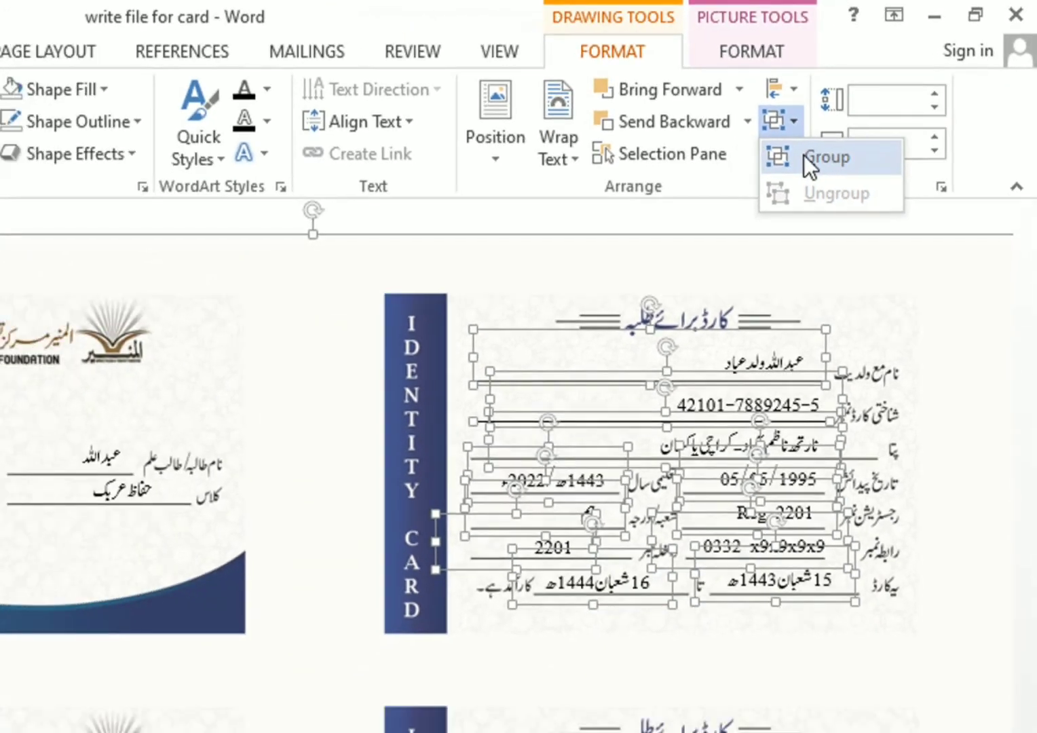
click(804, 155)
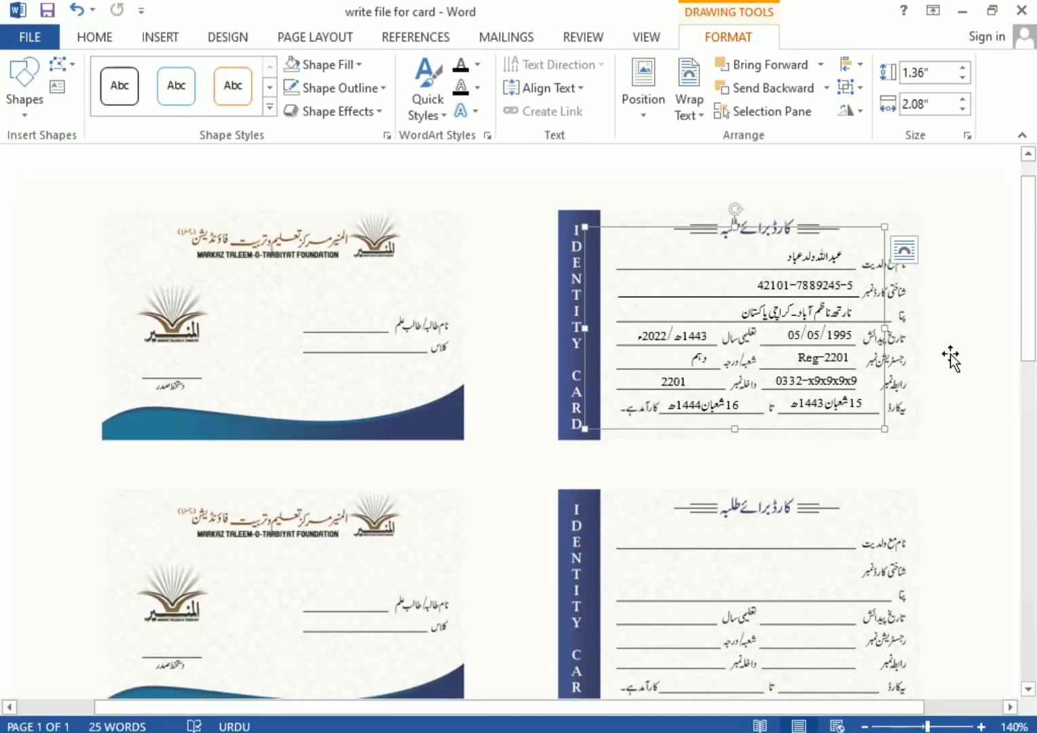
click(951, 358)
Select the first card's 2201/end-date box along with the phone and start-date box
double_click(850, 372)
click(384, 309)
scroll(384, 309, down, 2)
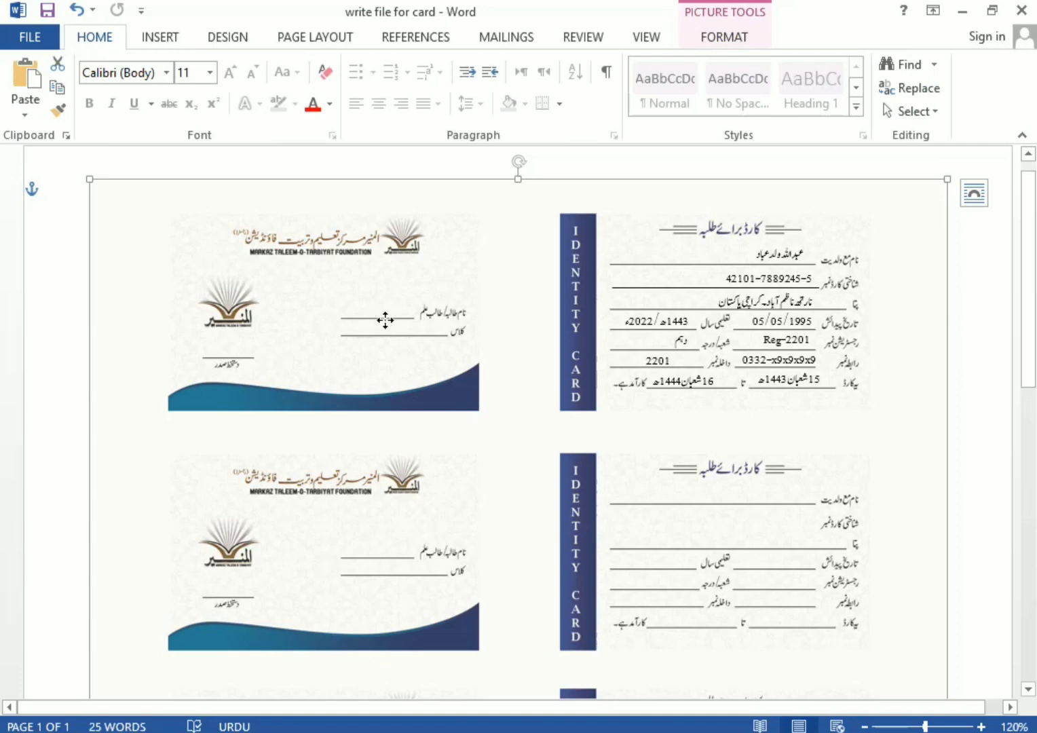
scroll(630, 440, up, 1)
scroll(631, 440, down, 3)
scroll(627, 443, up, 3)
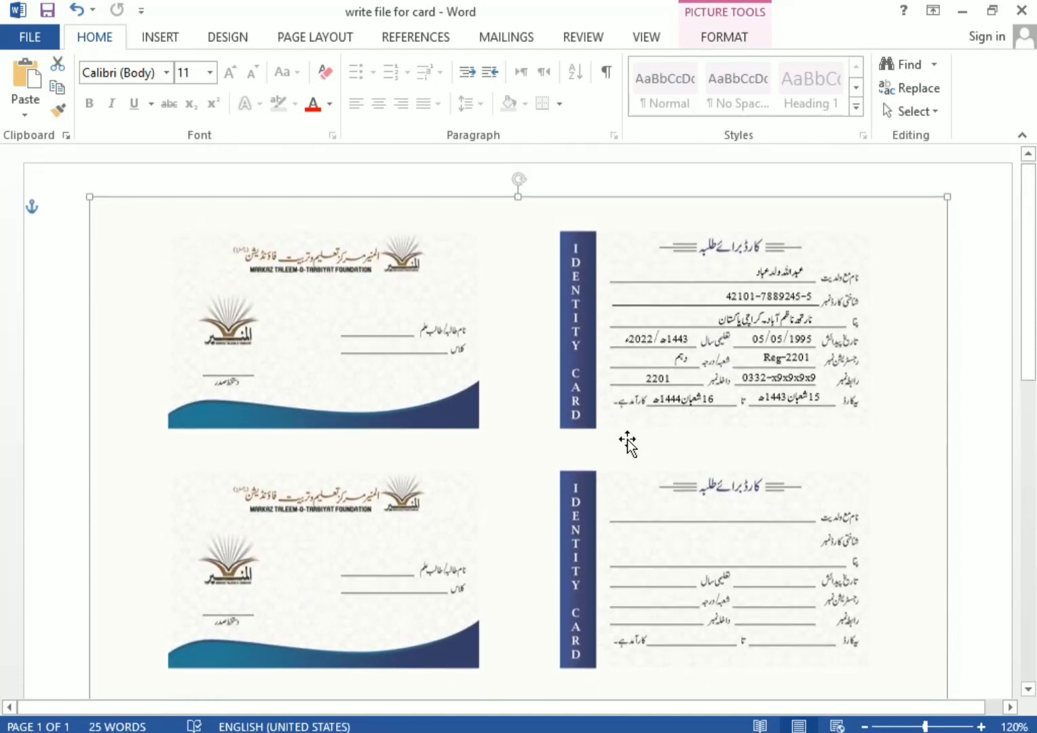
click(707, 404)
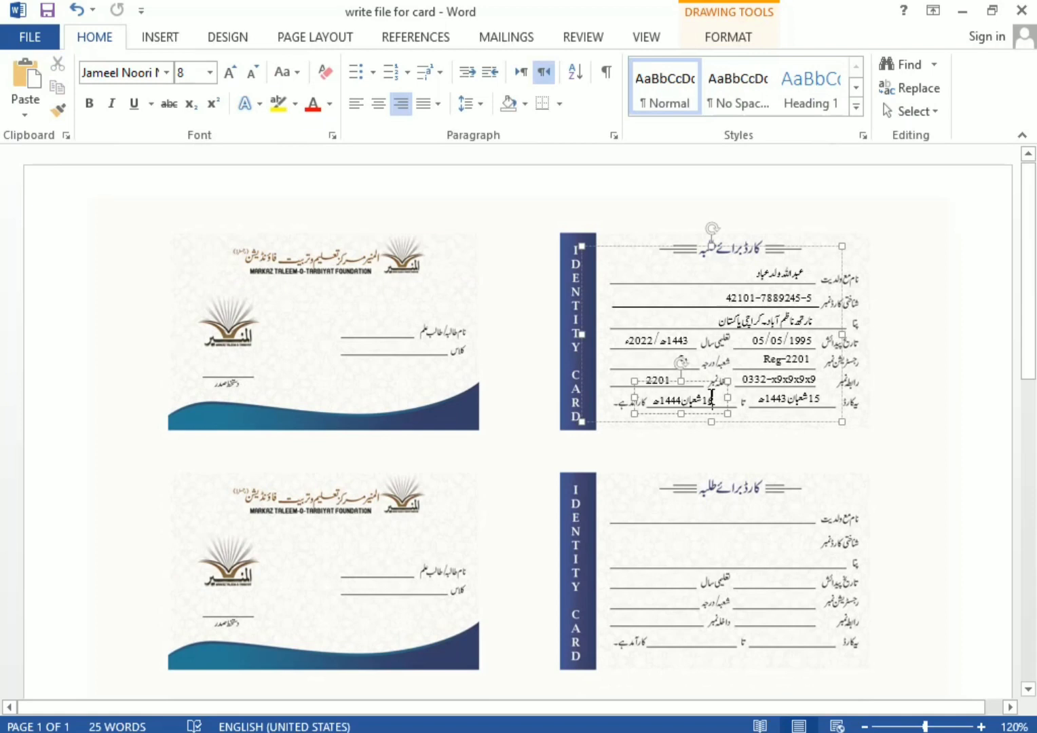
click(677, 383)
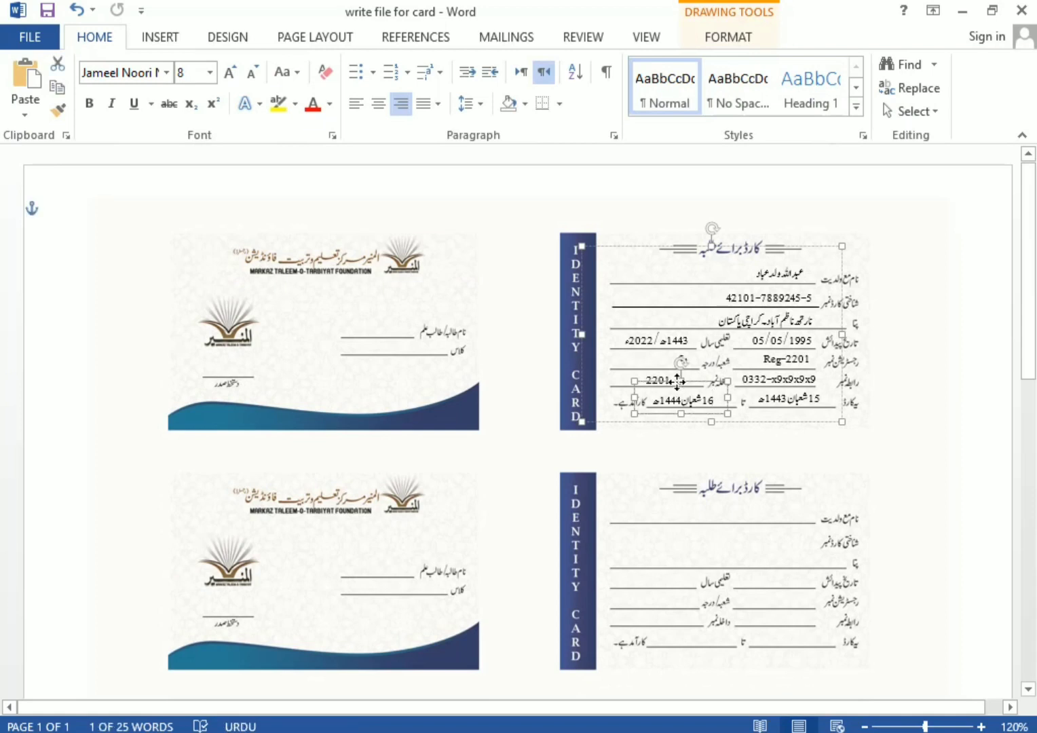
shift+click(779, 399)
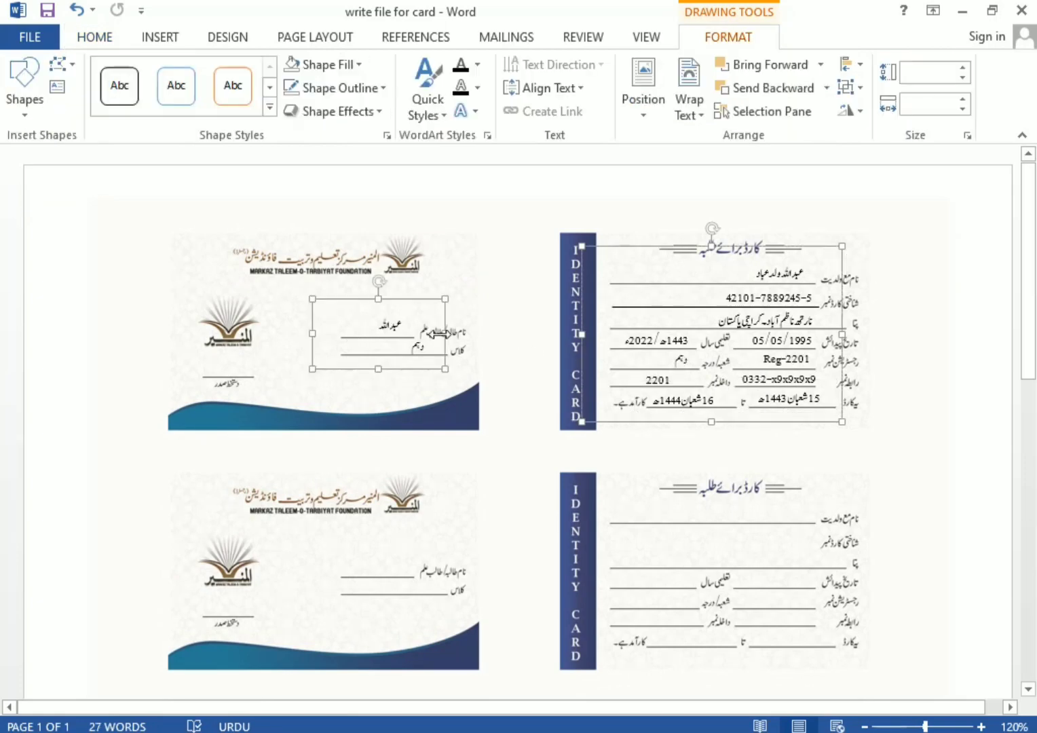
Copy the name and details boxes onto the second card row and align the name box
key(ctrl+c)
key(ctrl+v)
key(Left)
key(Left)
key(Left)
key(Left)
key(Left)
key(Left)
key(Left)
key(Left)
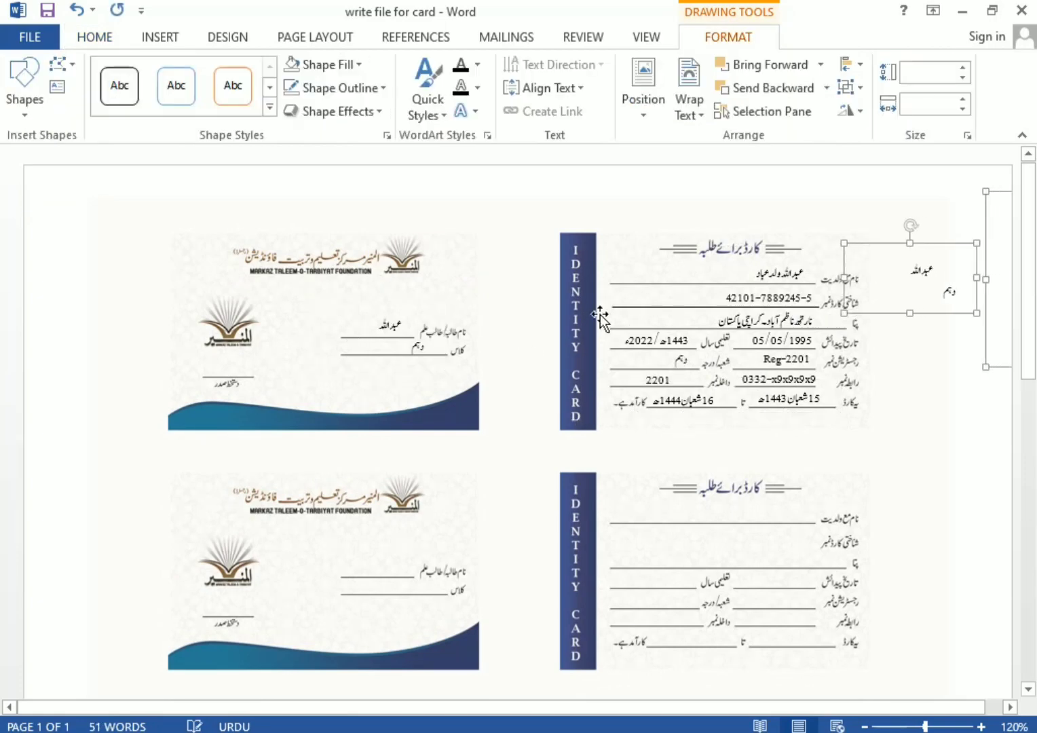
drag(995, 197, 584, 486)
key(Right)
key(Right)
key(Down)
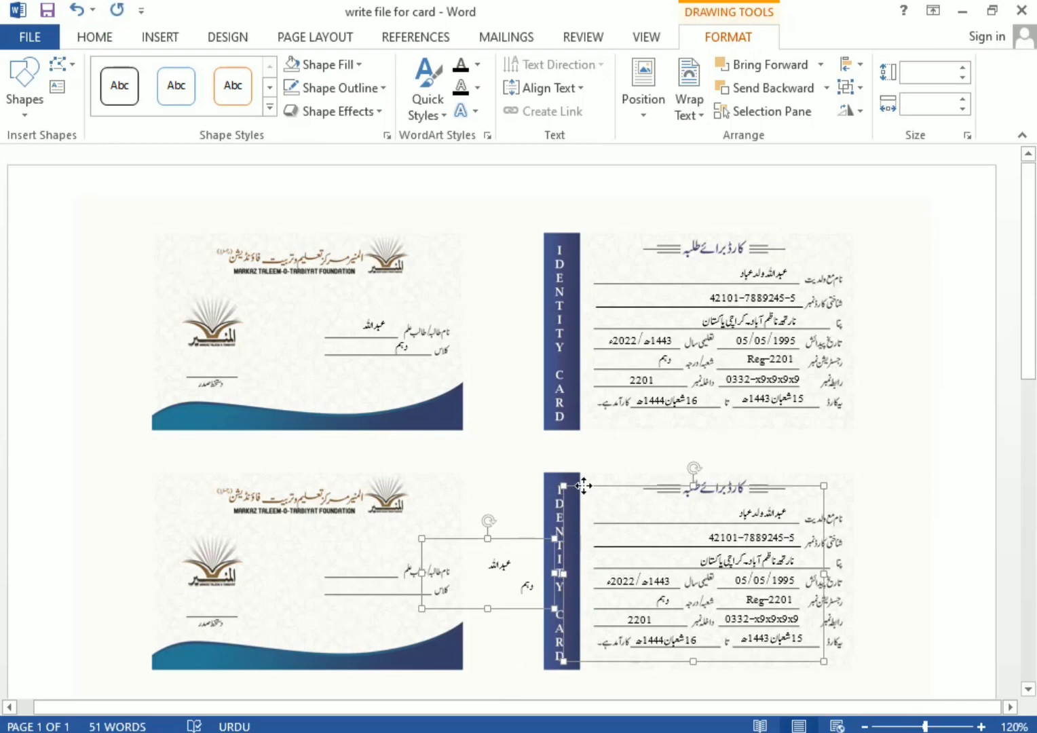
key(Up)
key(Up)
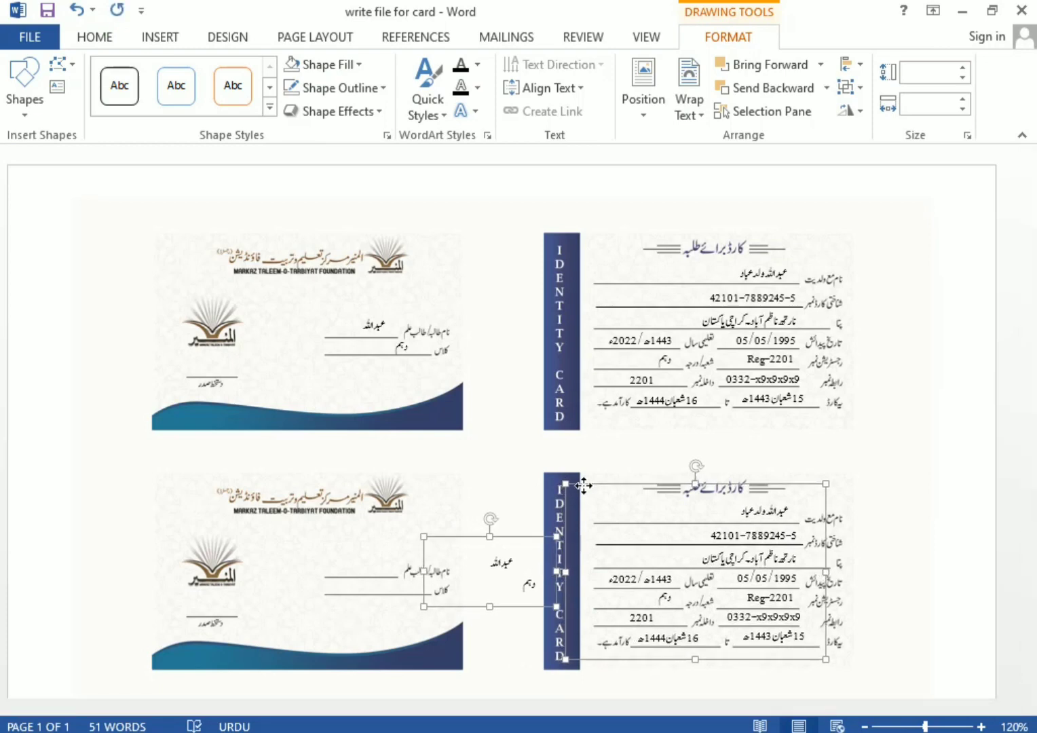
scroll(584, 486, down, 3)
click(474, 362)
key(Left)
key(Left)
key(Left)
key(Left)
key(Left)
key(Left)
key(Left)
key(Left)
key(Left)
key(Left)
key(Left)
key(Left)
key(Left)
key(Left)
key(Left)
key(Left)
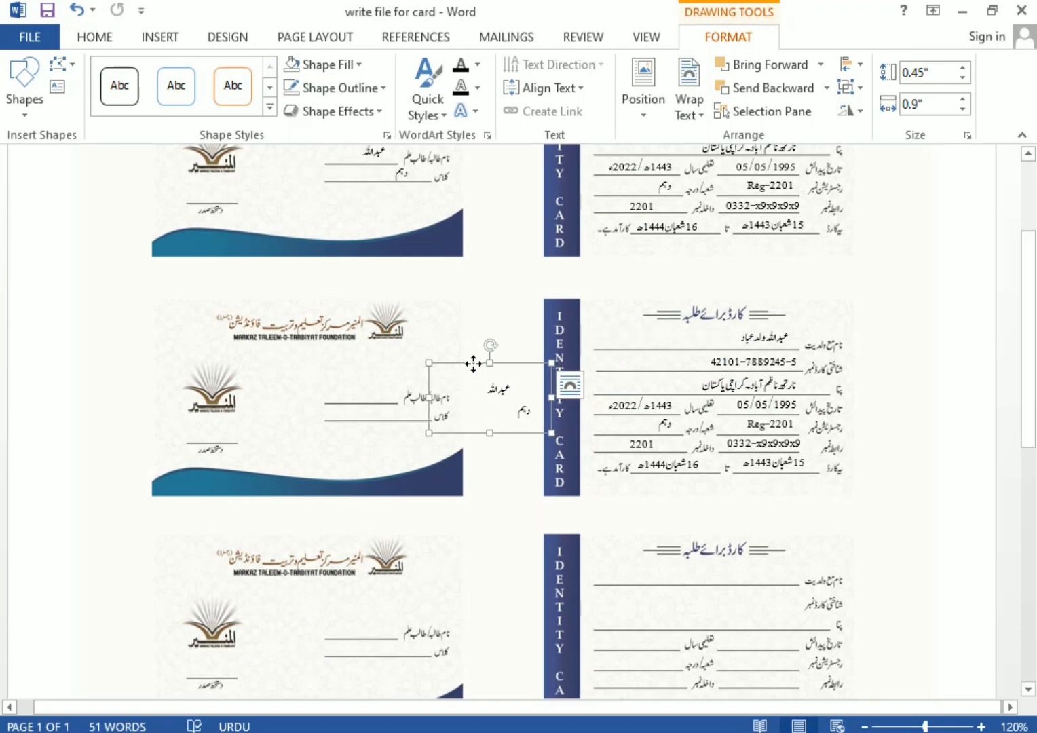
key(Right)
key(Right)
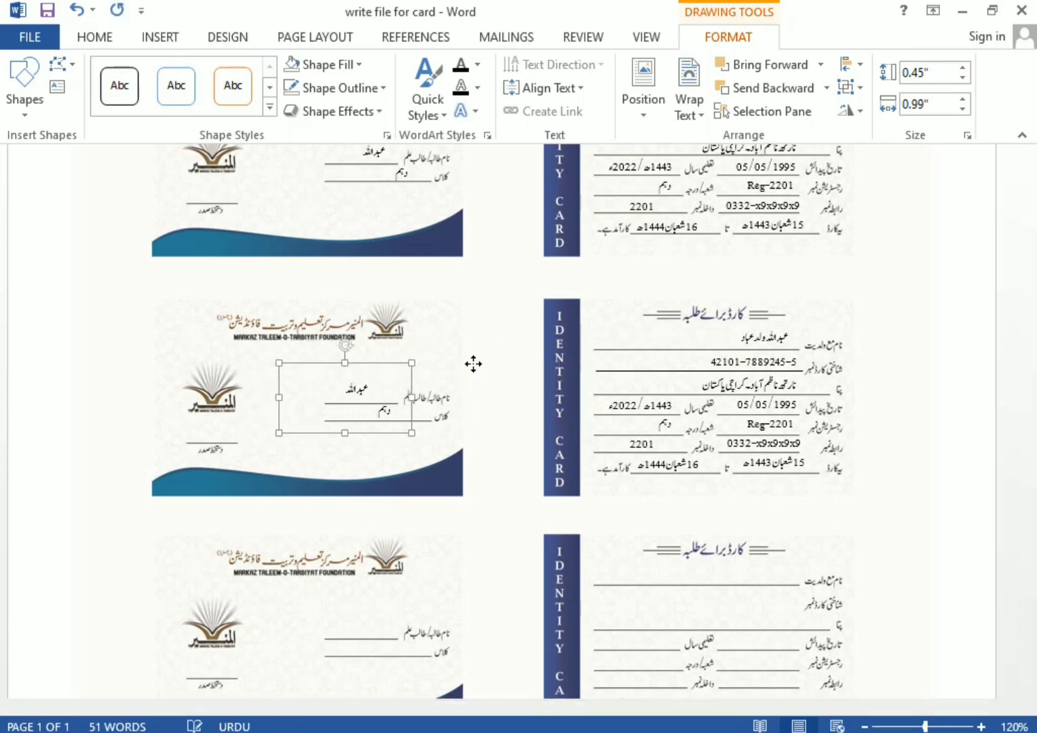
Paste a copy of the top back card's details box onto the next card and align it
click(767, 353)
scroll(767, 355, down, 3)
scroll(767, 356, up, 1)
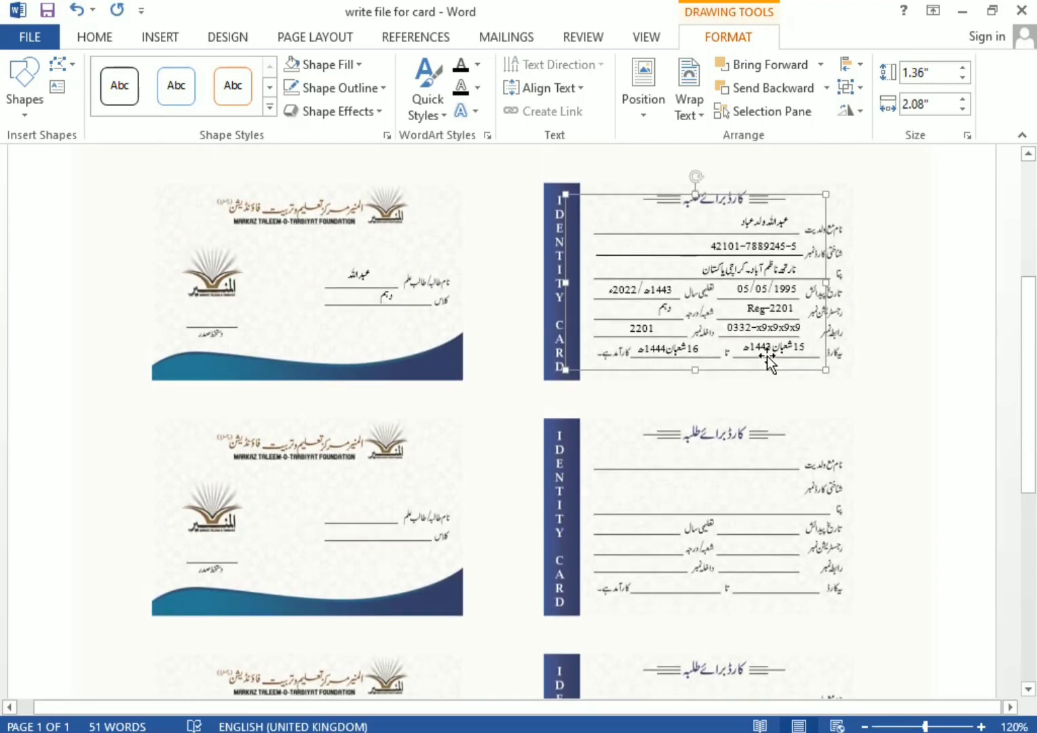
key(ctrl+c)
key(ctrl+v)
key(Down)
key(Down)
key(Down)
key(Down)
key(Down)
key(Down)
key(Down)
key(Down)
key(Down)
key(Down)
key(Down)
key(Down)
key(Down)
key(Down)
key(Down)
key(Down)
key(Down)
key(Down)
key(Down)
key(Down)
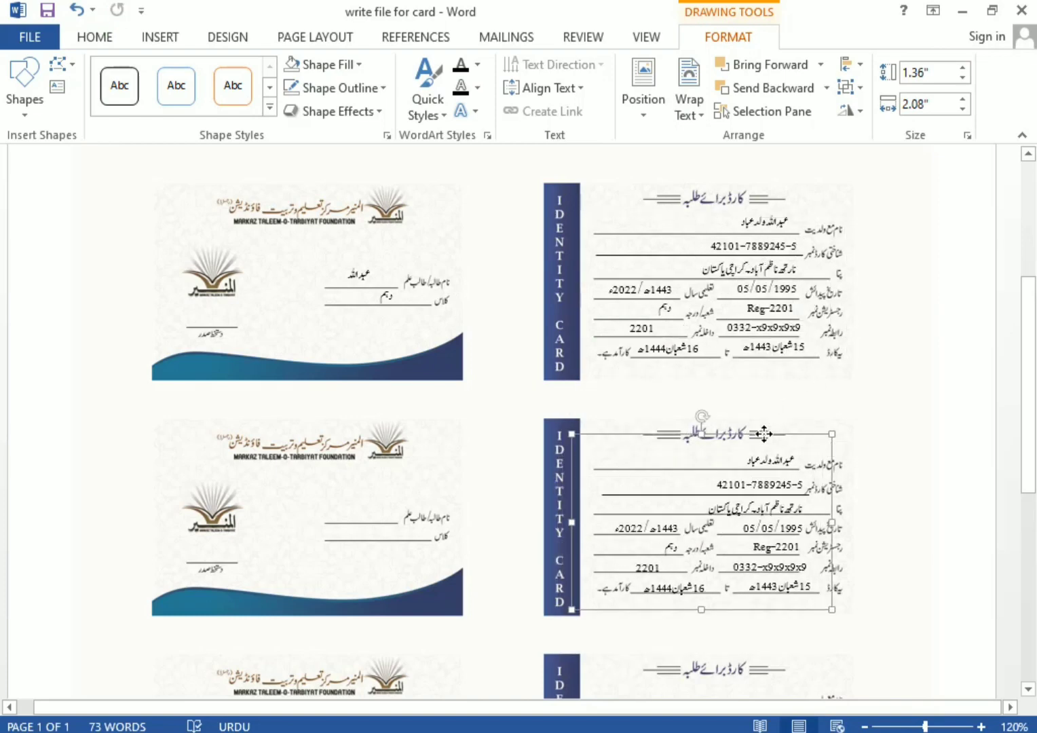
key(Left)
key(Left)
key(Left)
key(Up)
Paste two more details-box copies onto the lower back cards and line them up
scroll(764, 434, down, 4)
key(ctrl+v)
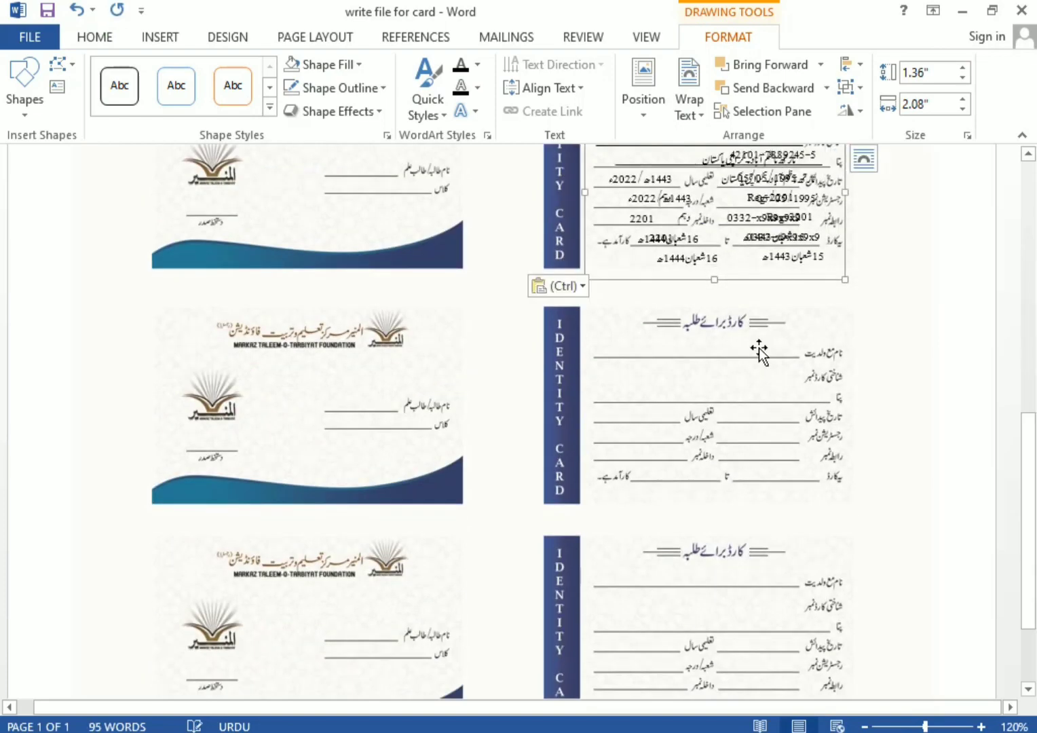
key(Down)
key(Down)
key(Down)
key(Down)
key(Down)
key(Down)
key(Down)
key(Down)
key(Down)
key(Down)
key(Down)
key(Down)
key(Down)
key(Down)
key(Down)
key(Down)
key(Down)
key(Down)
key(Down)
key(Down)
drag(769, 507, 776, 497)
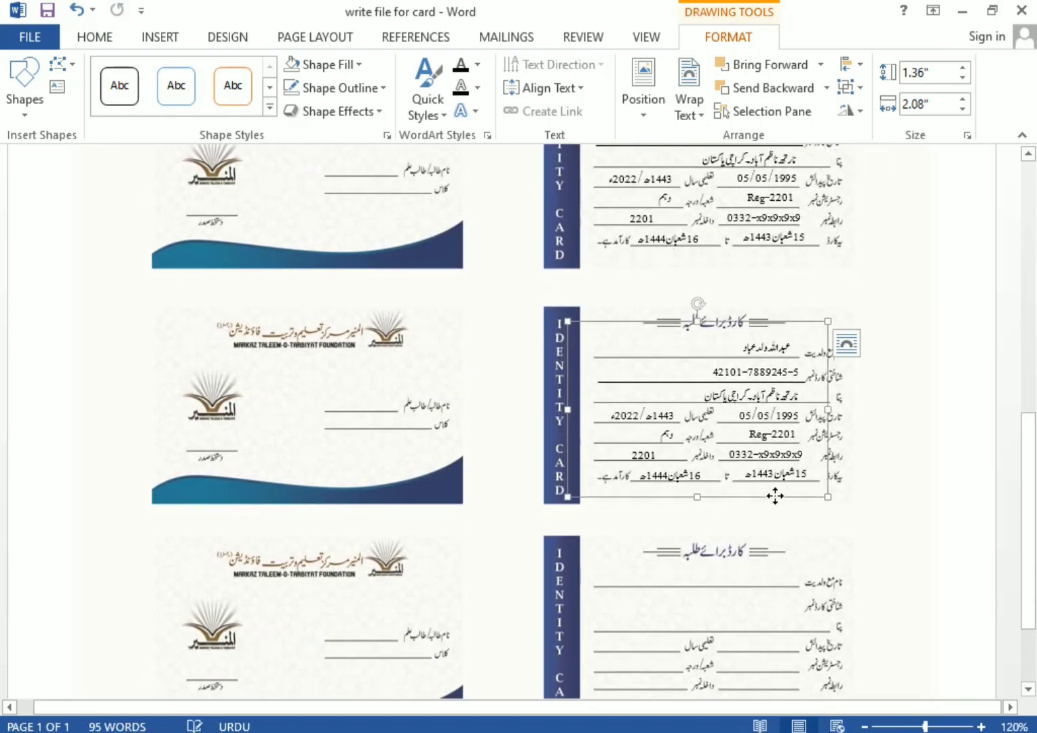
key(Left)
key(Left)
key(Left)
key(ctrl+v)
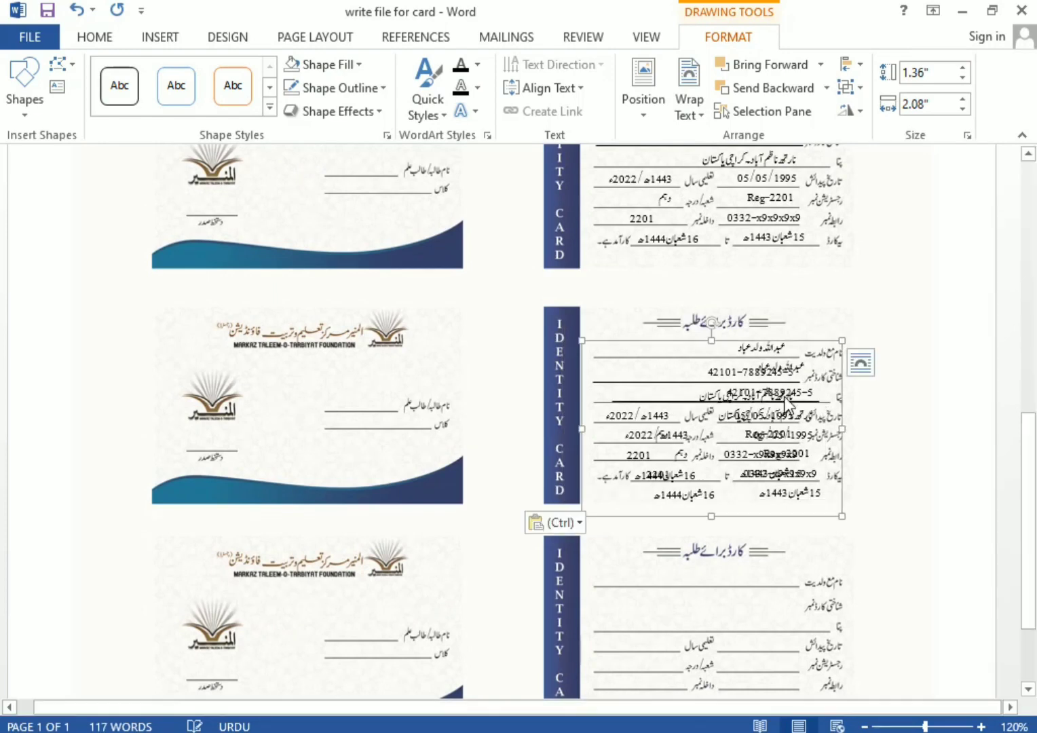
drag(768, 346, 757, 548)
scroll(794, 560, down, 2)
key(Left)
key(Left)
key(Left)
key(Left)
key(Left)
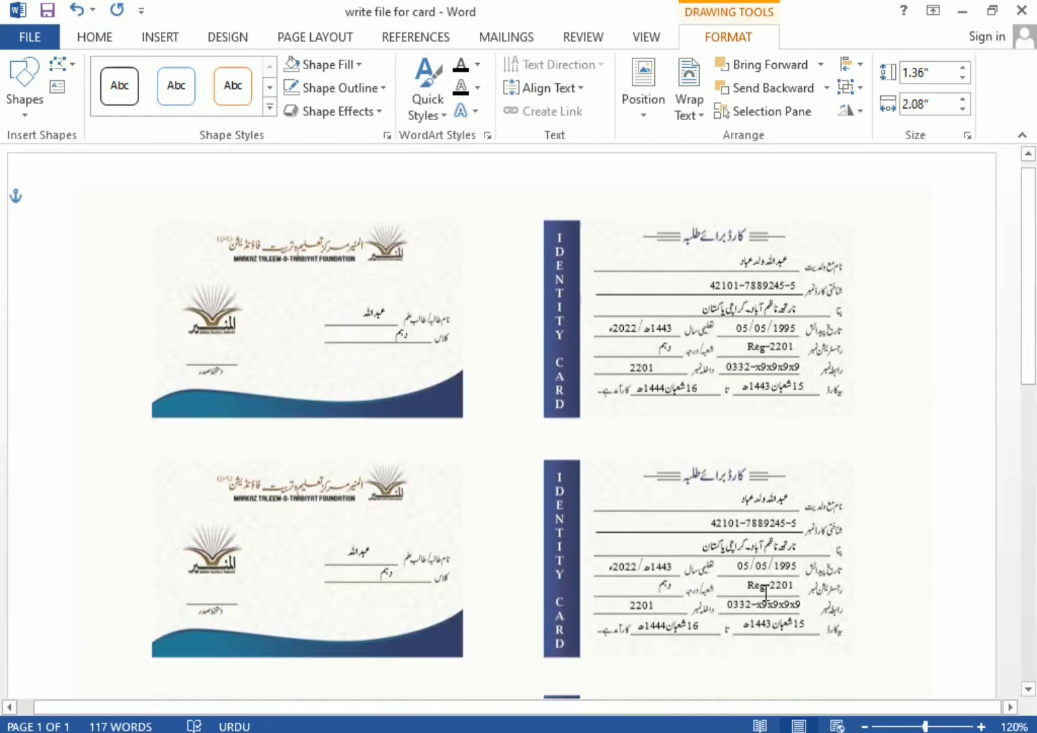
scroll(331, 277, down, 3)
Copy the first card's name and class box onto the second card's front
click(360, 197)
click(359, 190)
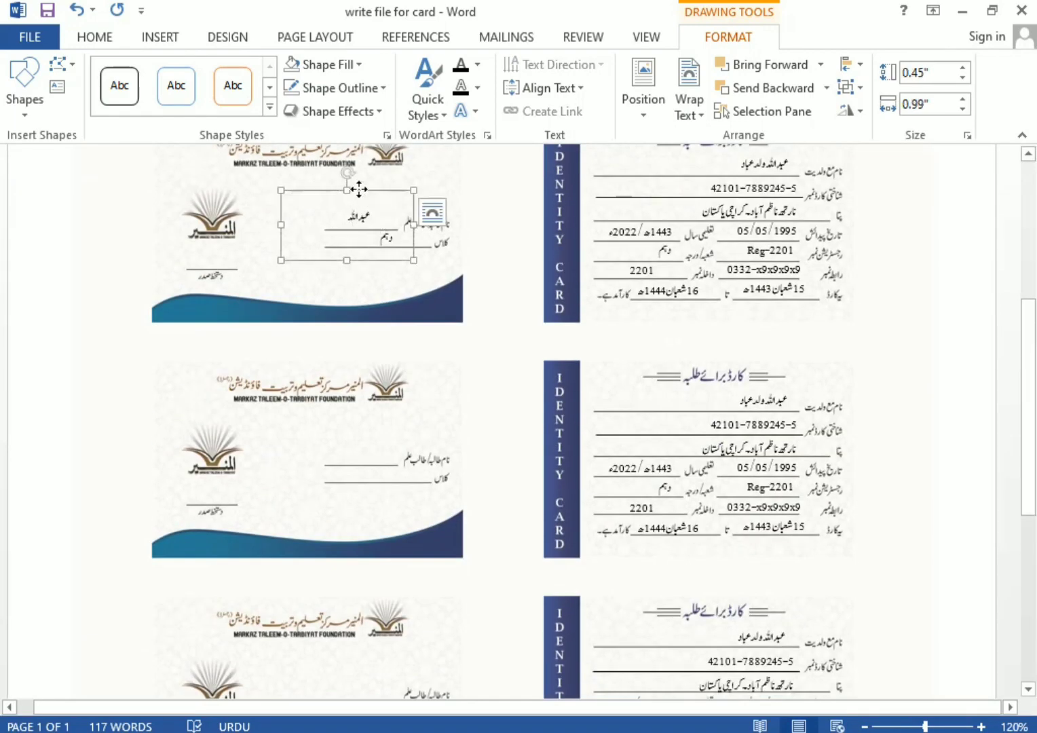
key(ctrl+c)
key(ctrl+v)
drag(360, 212, 355, 456)
key(Up)
key(Up)
key(Up)
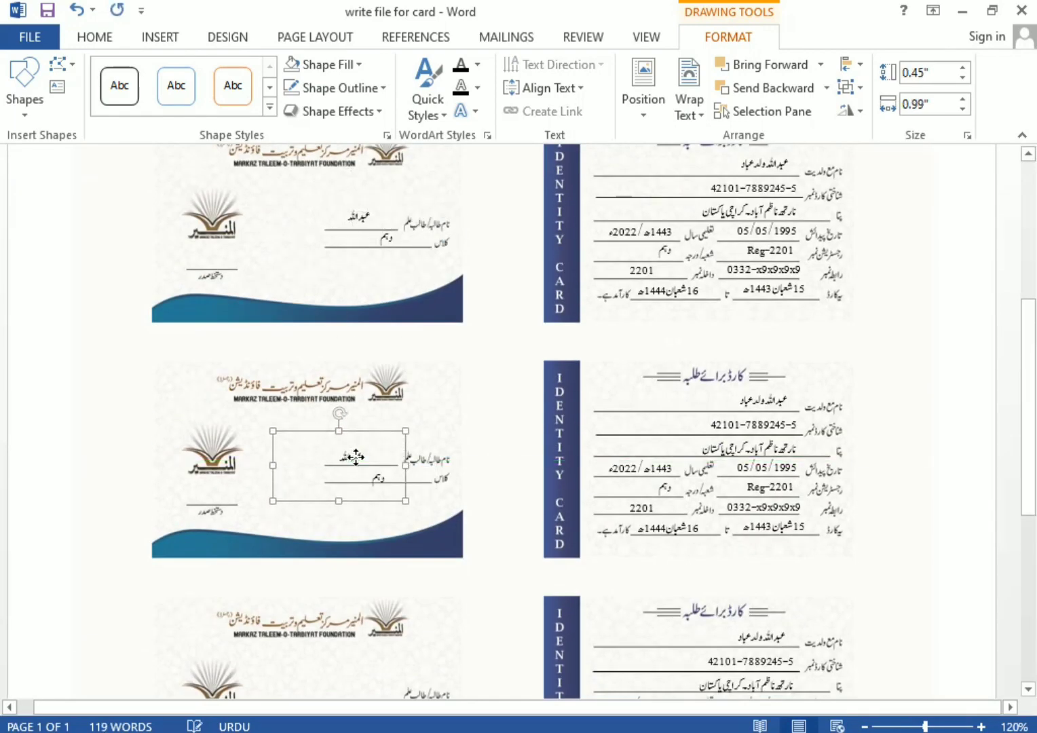
key(Right)
Paste further name and class box copies for the remaining card fronts
key(ctrl+v)
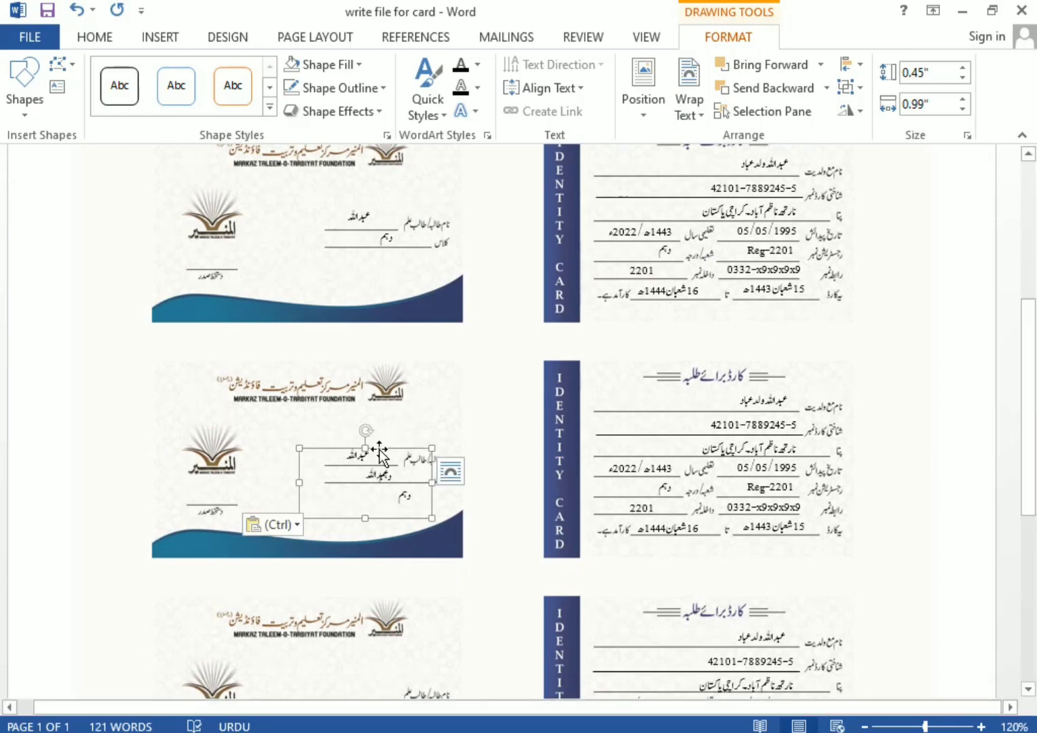
scroll(378, 449, down, 4)
mouse_move(378, 450)
mouse_down()
mouse_move(359, 484)
mouse_move(366, 438)
mouse_move(388, 470)
mouse_up()
key(ctrl+v)
scroll(383, 477, down, 4)
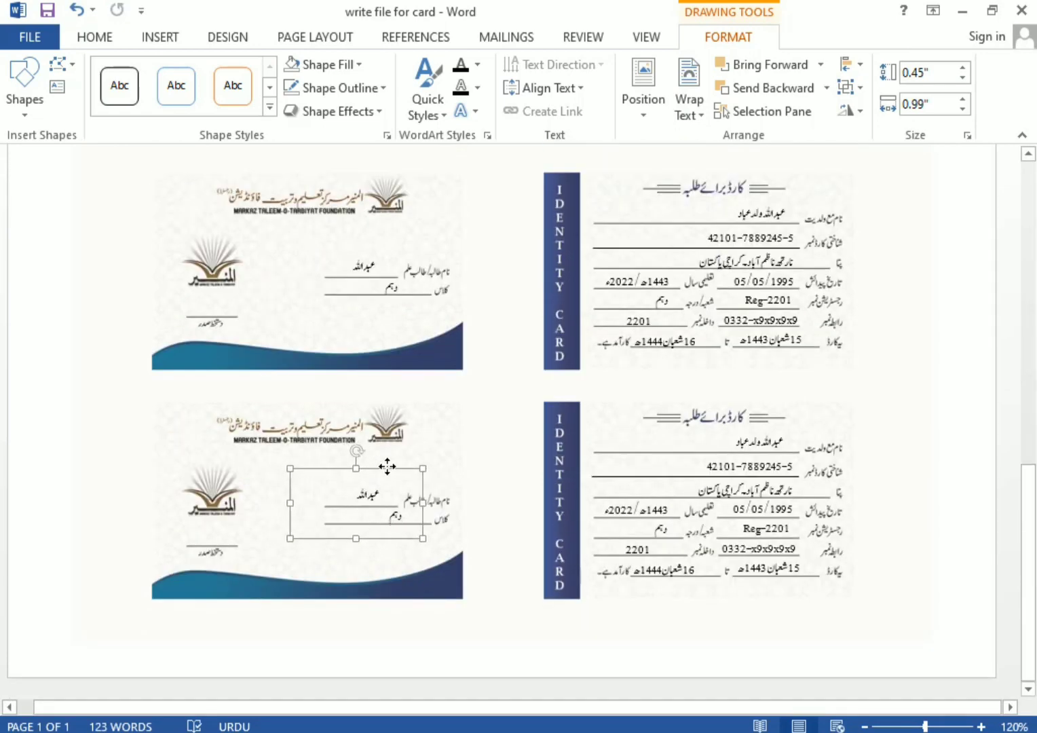
click(664, 543)
scroll(665, 543, up, 2)
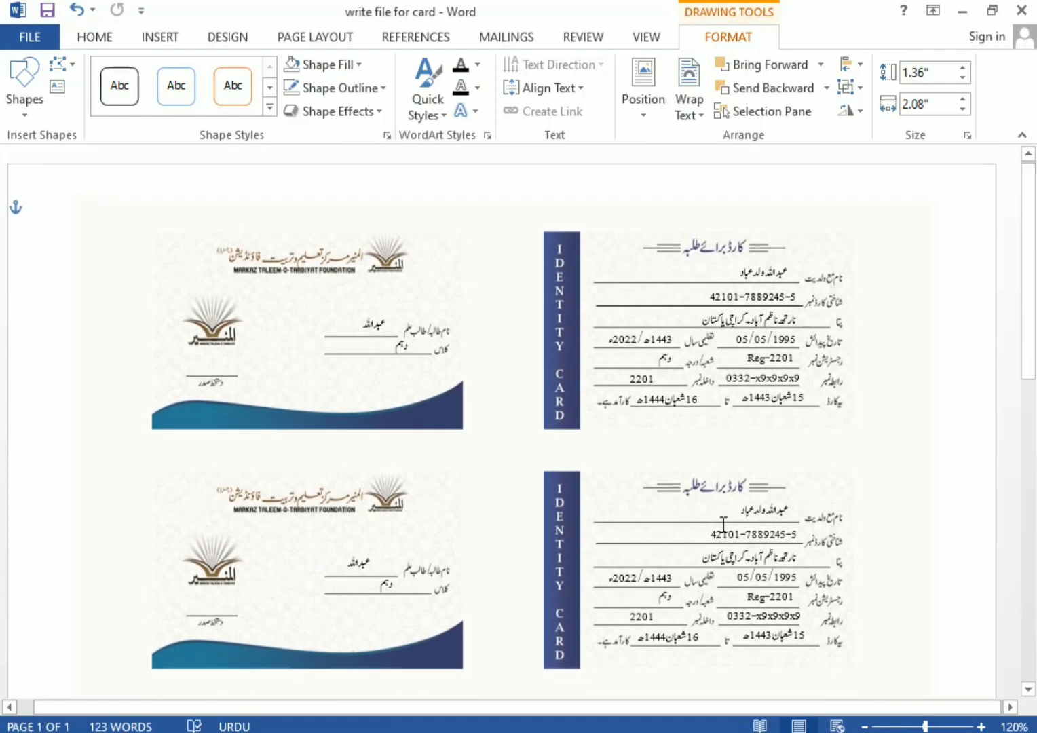
click(749, 275)
scroll(902, 712, up, 5)
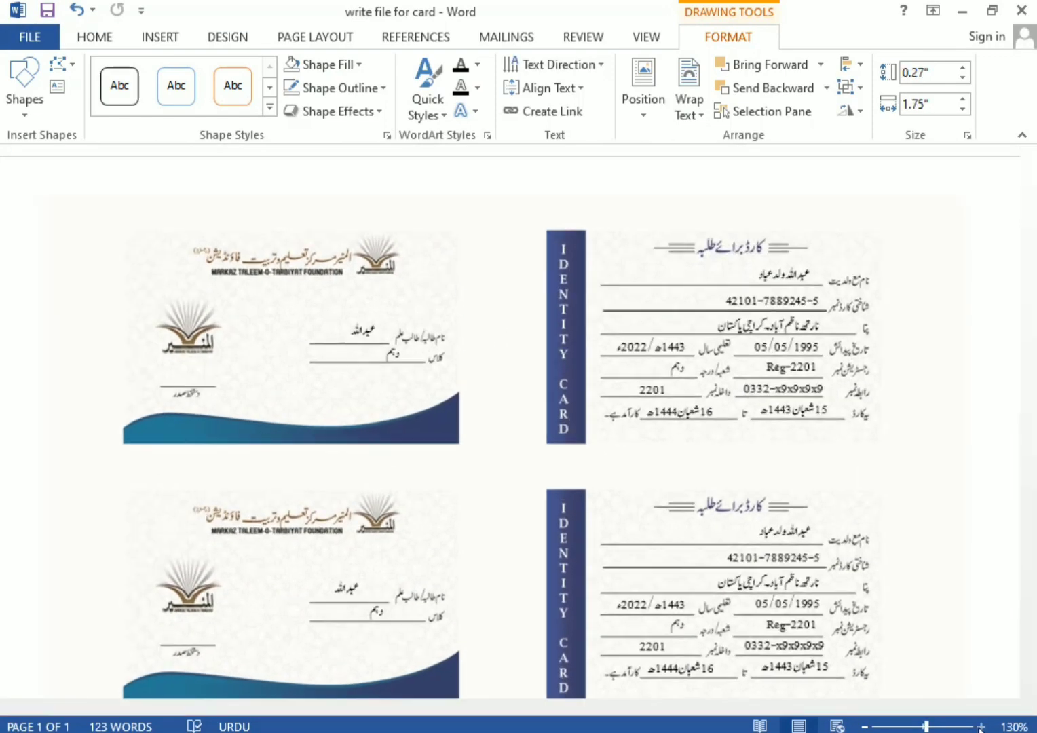
scroll(875, 367, down, 3)
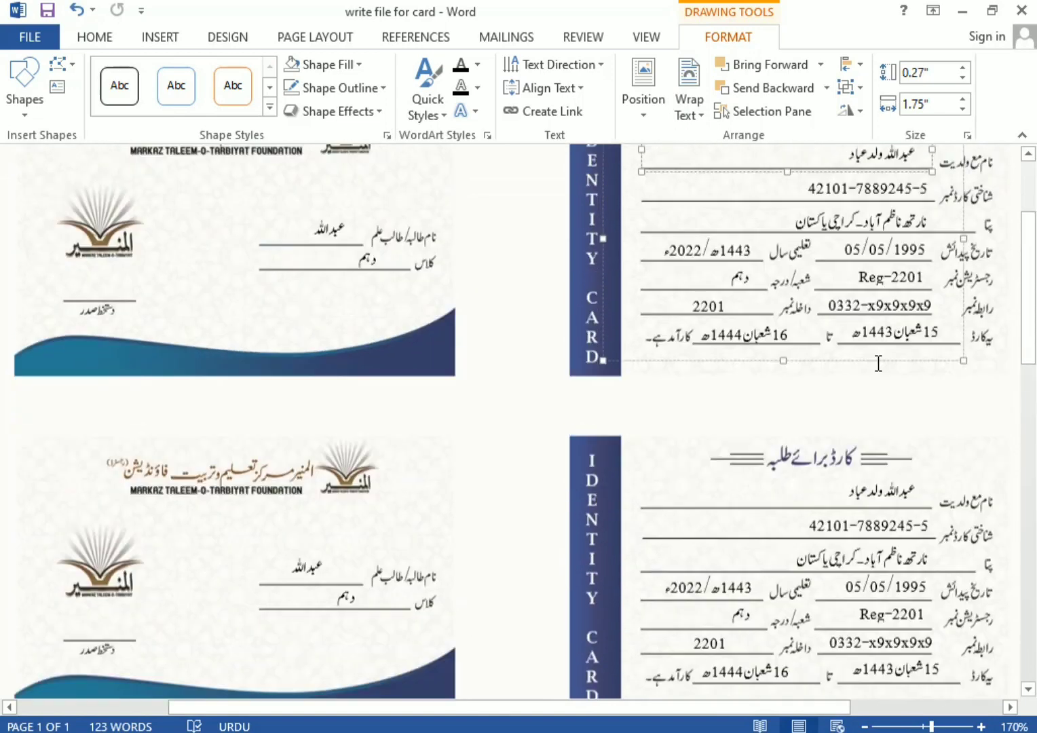
double_click(883, 368)
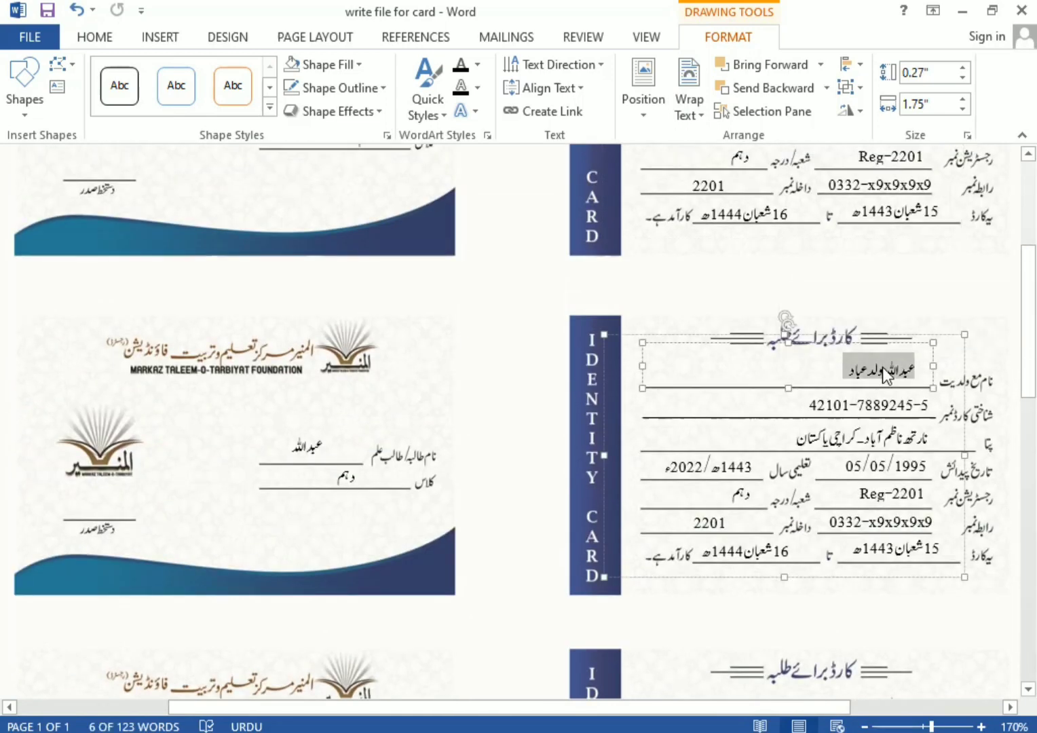
key(Delete)
text(احتشام خ)
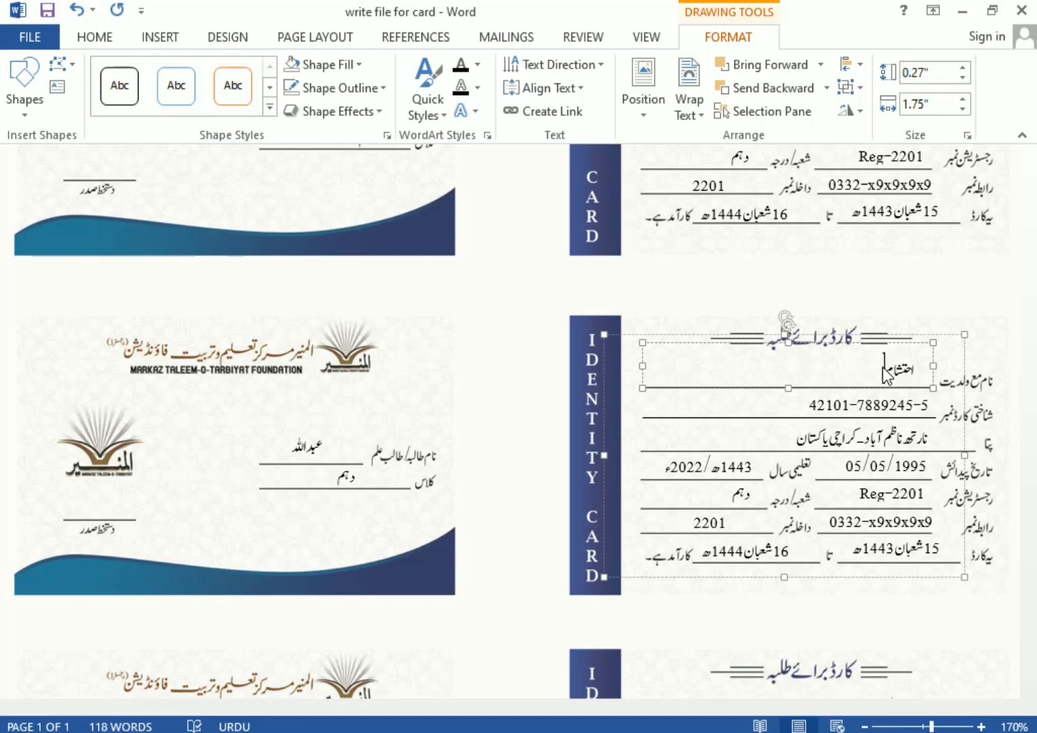
click(910, 438)
triple_click(910, 438)
text(اورنگی ٹاؤن)
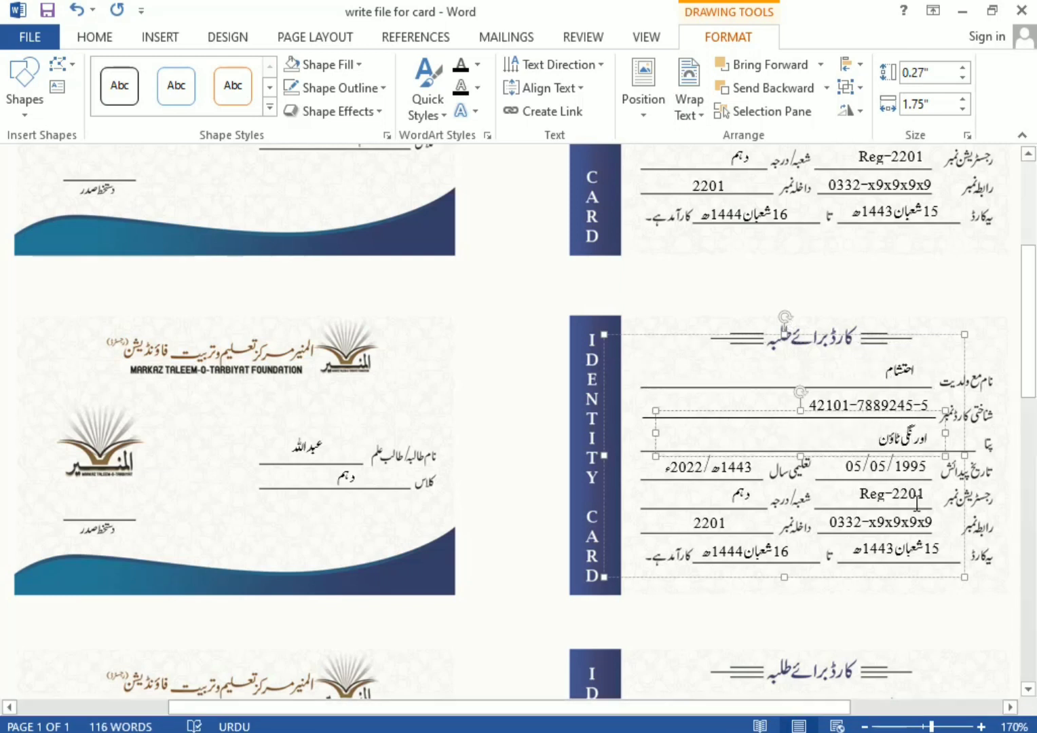
Paste the new name onto the second card's front and change its class entry to ن
click(877, 490)
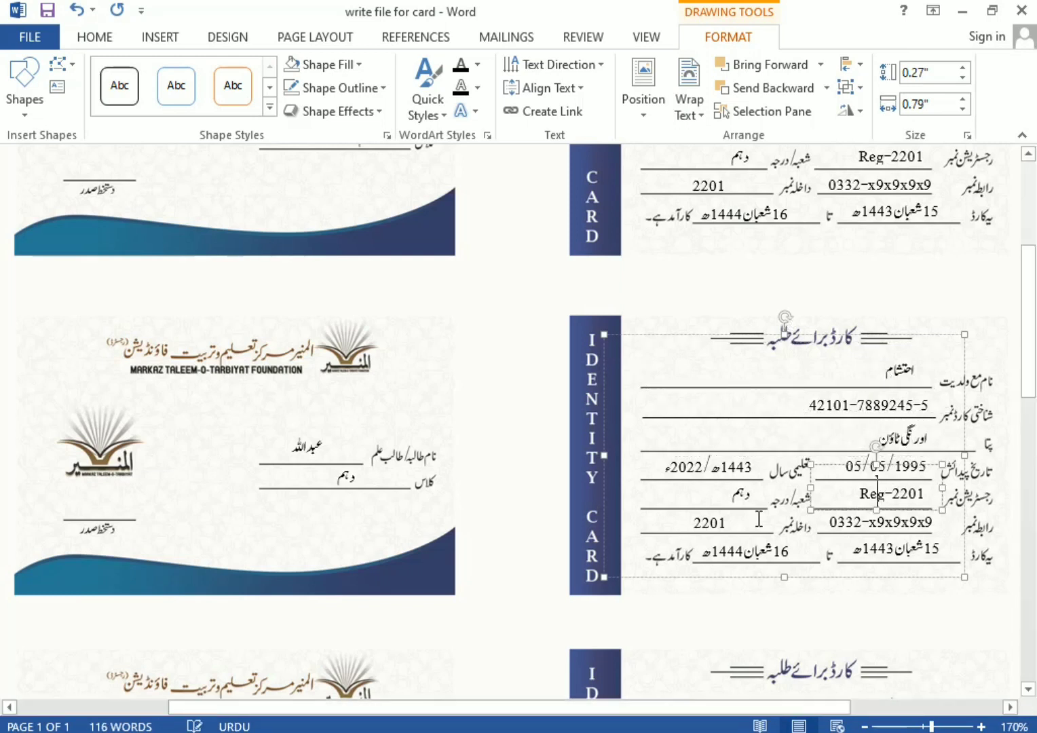
double_click(294, 445)
key(ctrl+v)
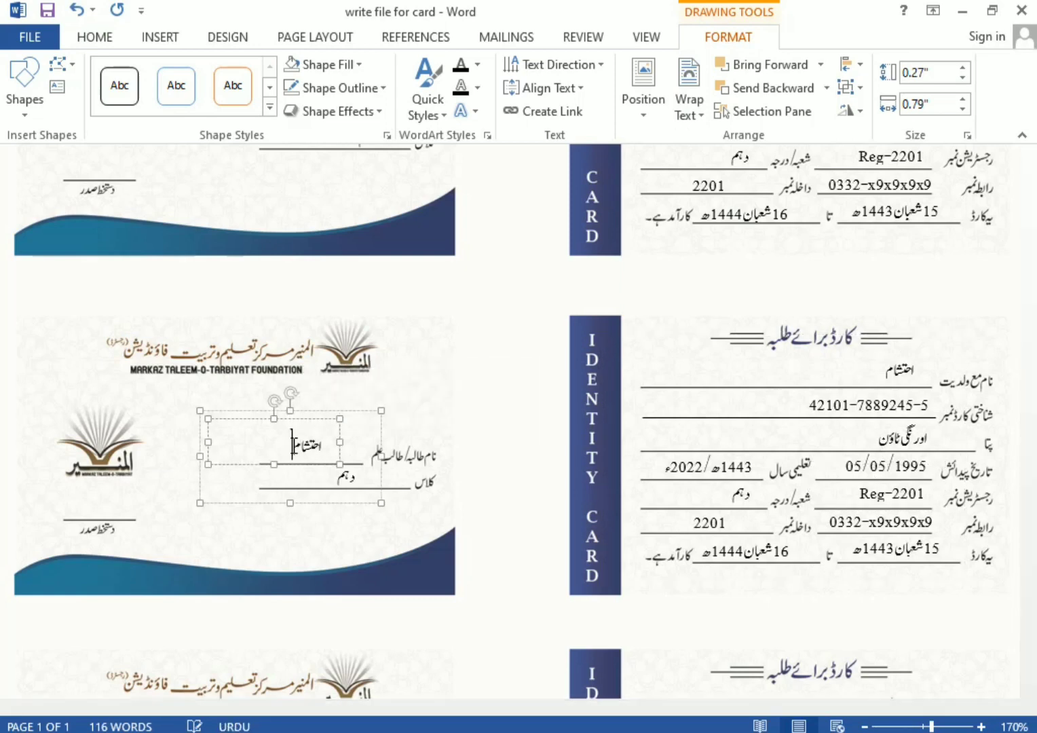
double_click(343, 473)
text(ن)
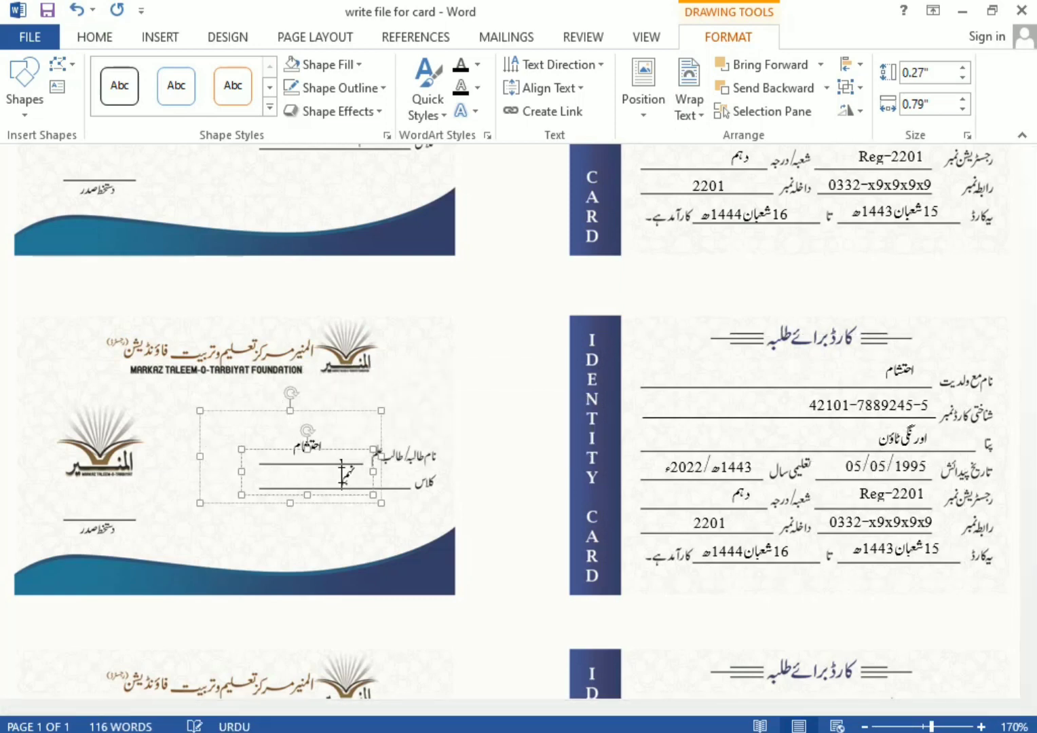
click(834, 408)
scroll(834, 407, down, 5)
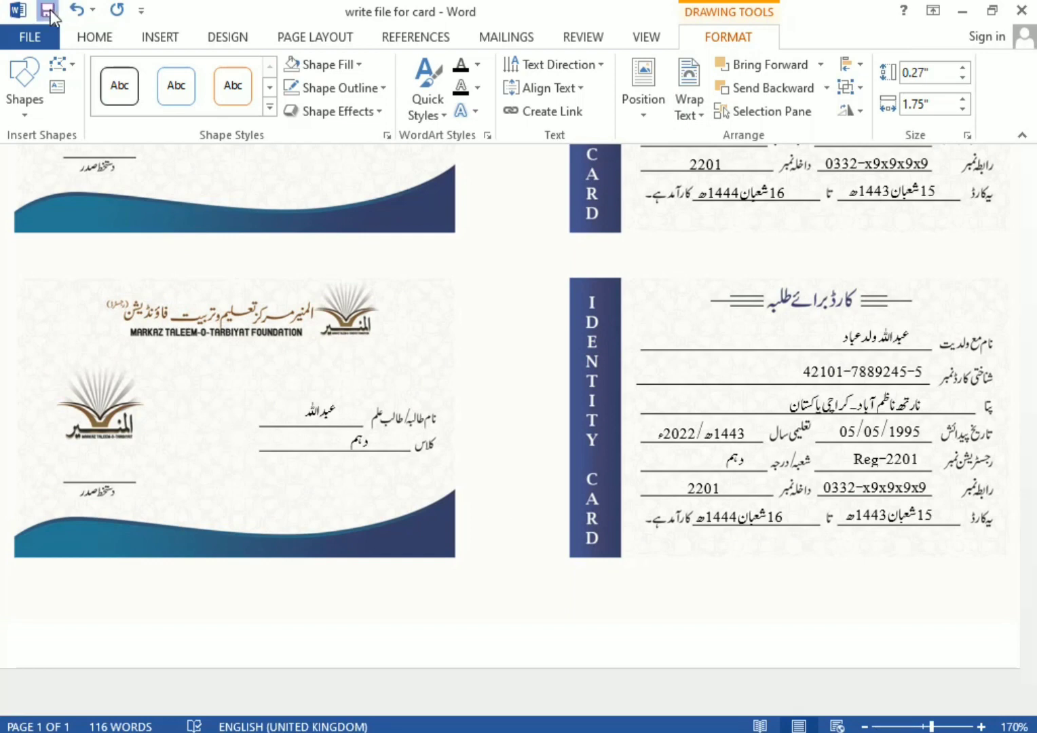
Select the text boxes of the first two card rows on page 1
scroll(800, 421, down, 6)
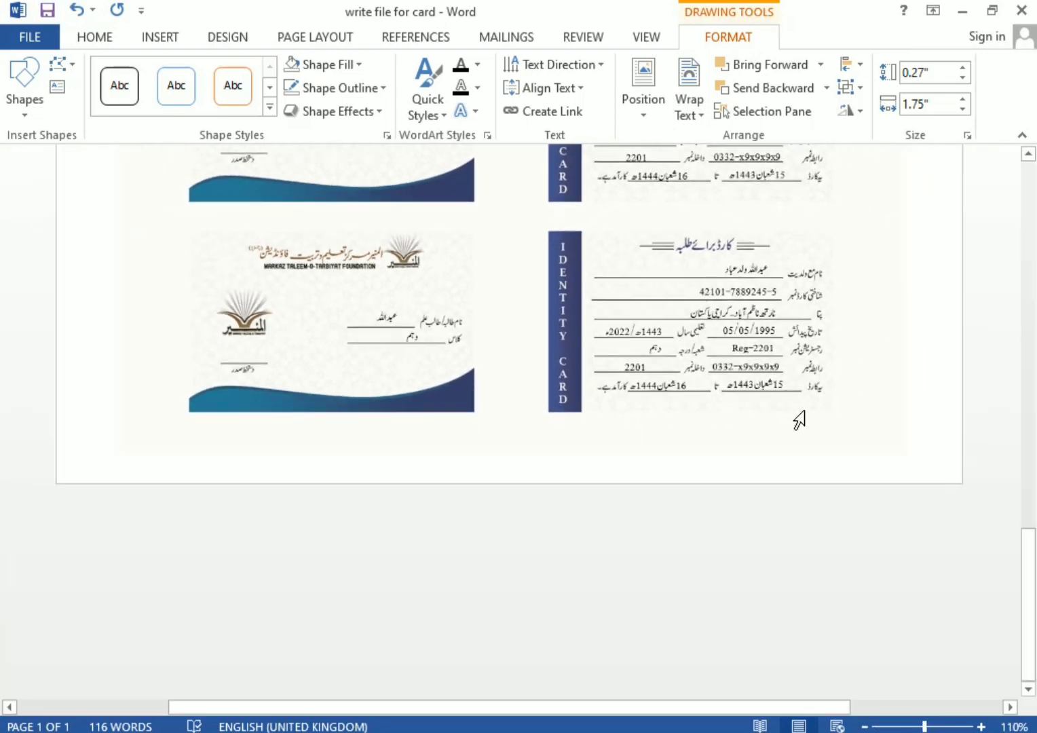
click(804, 411)
click(908, 621)
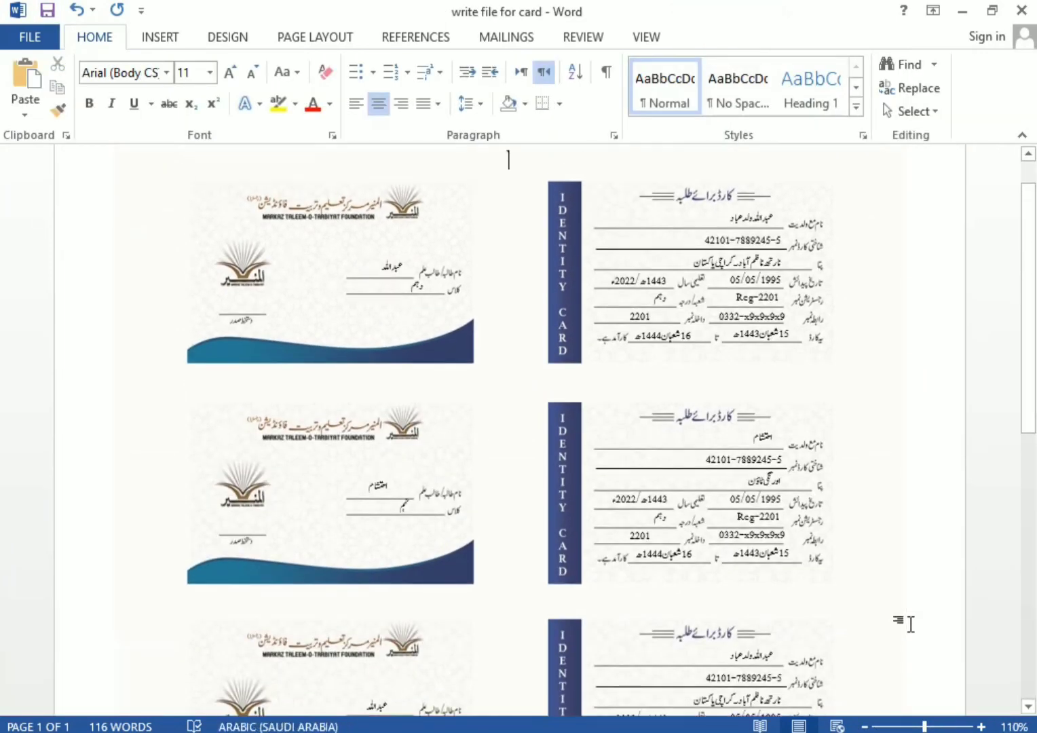
scroll(911, 624, down, 10)
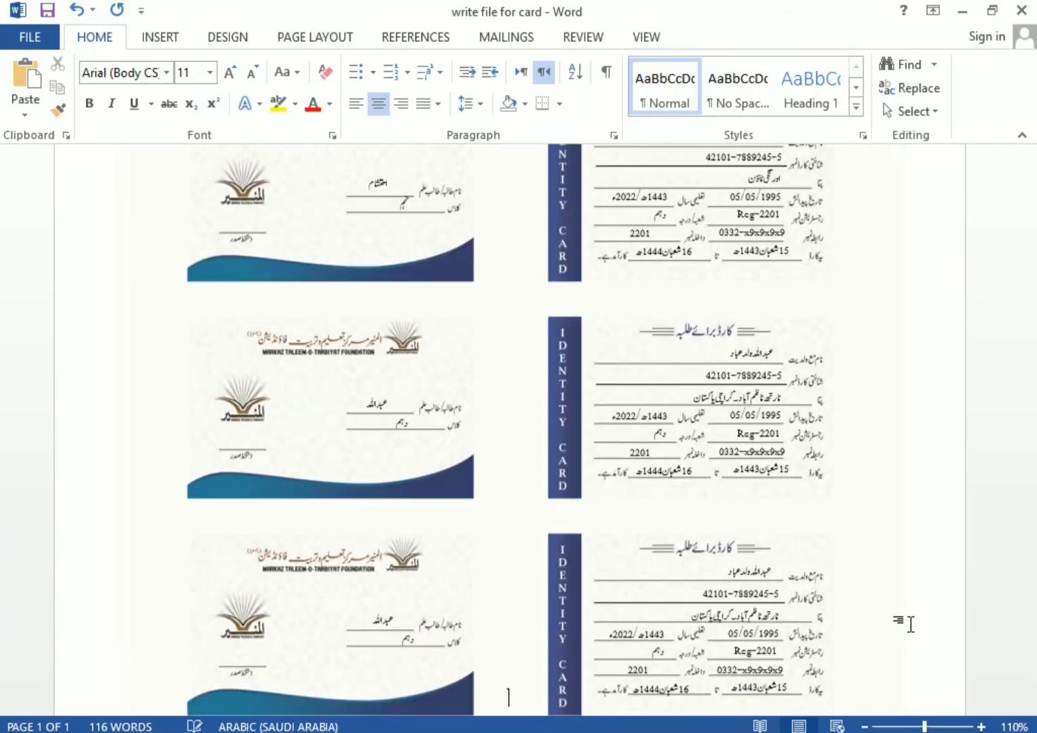
scroll(910, 624, down, 3)
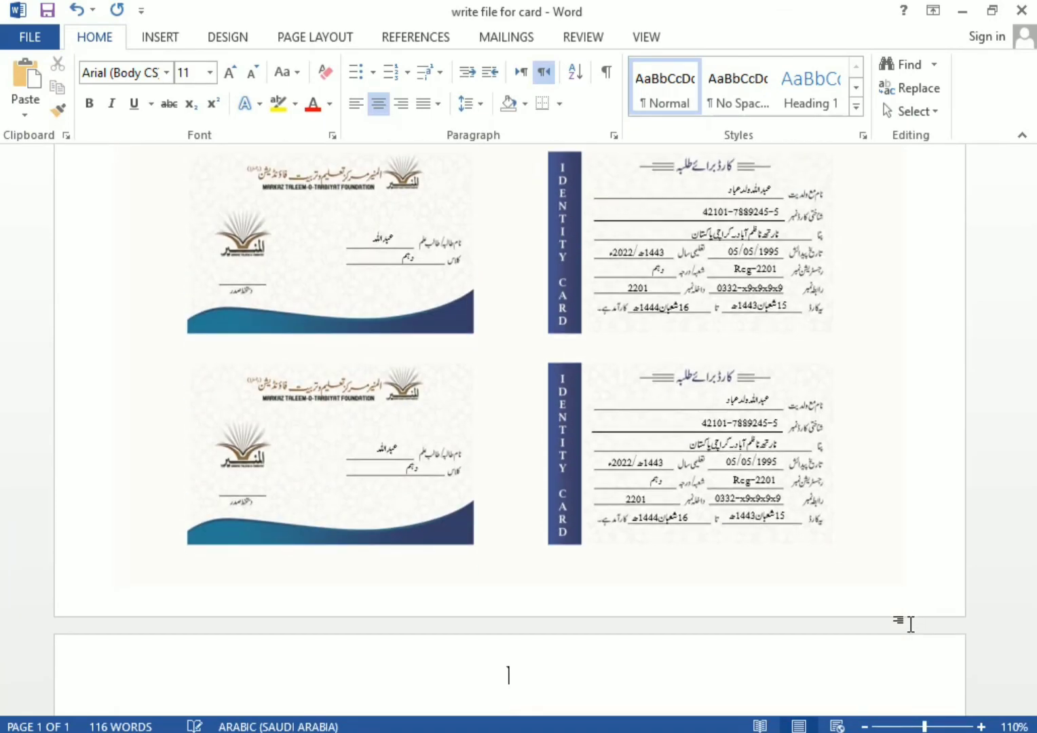
scroll(616, 400, up, 15)
click(603, 345)
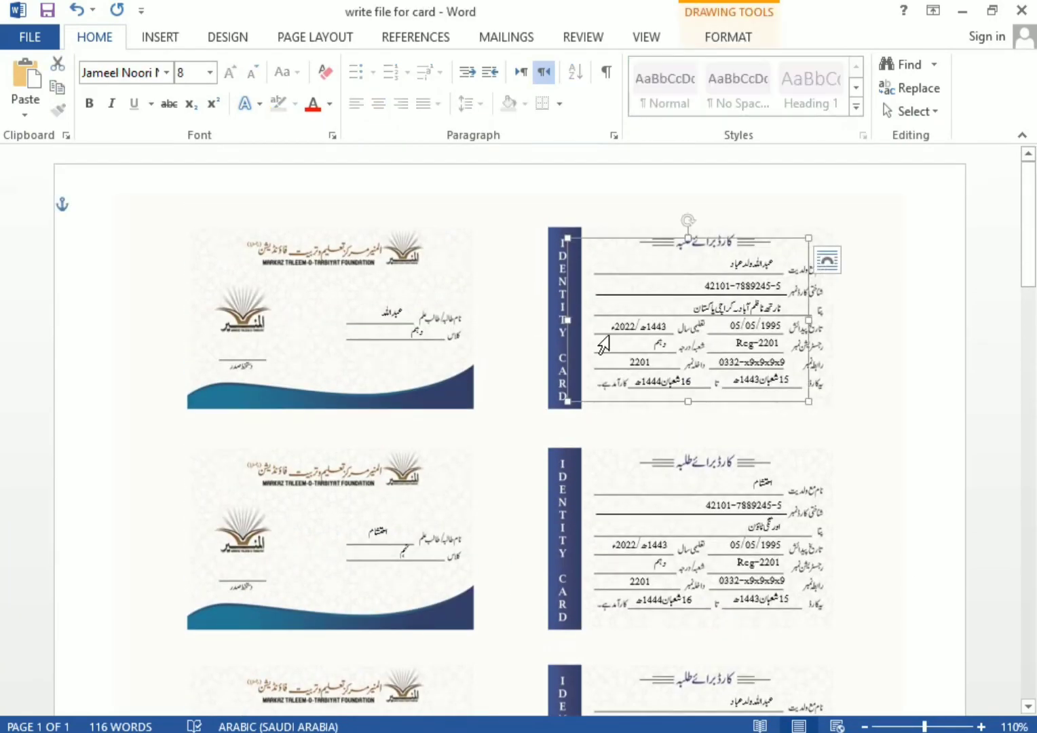
click(389, 328)
shift+click(647, 553)
shift+click(377, 548)
Add the third and last rows' text boxes and the card sheet picture to the selection
scroll(627, 586, down, 6)
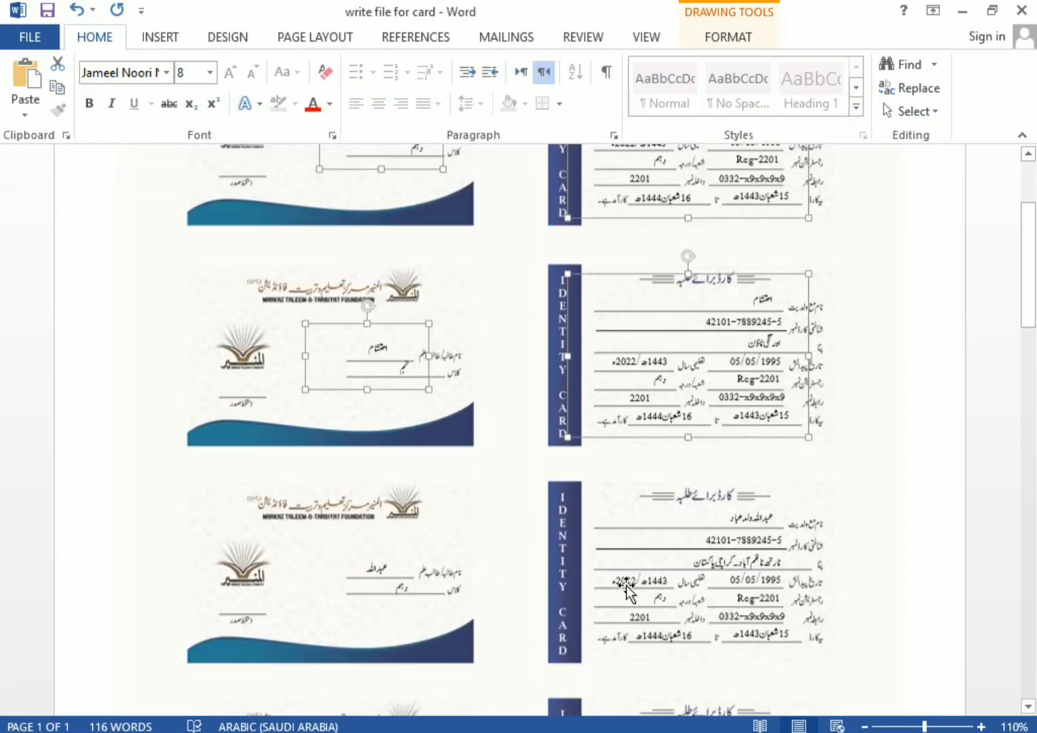
shift+click(714, 355)
shift+click(376, 391)
shift+click(569, 615)
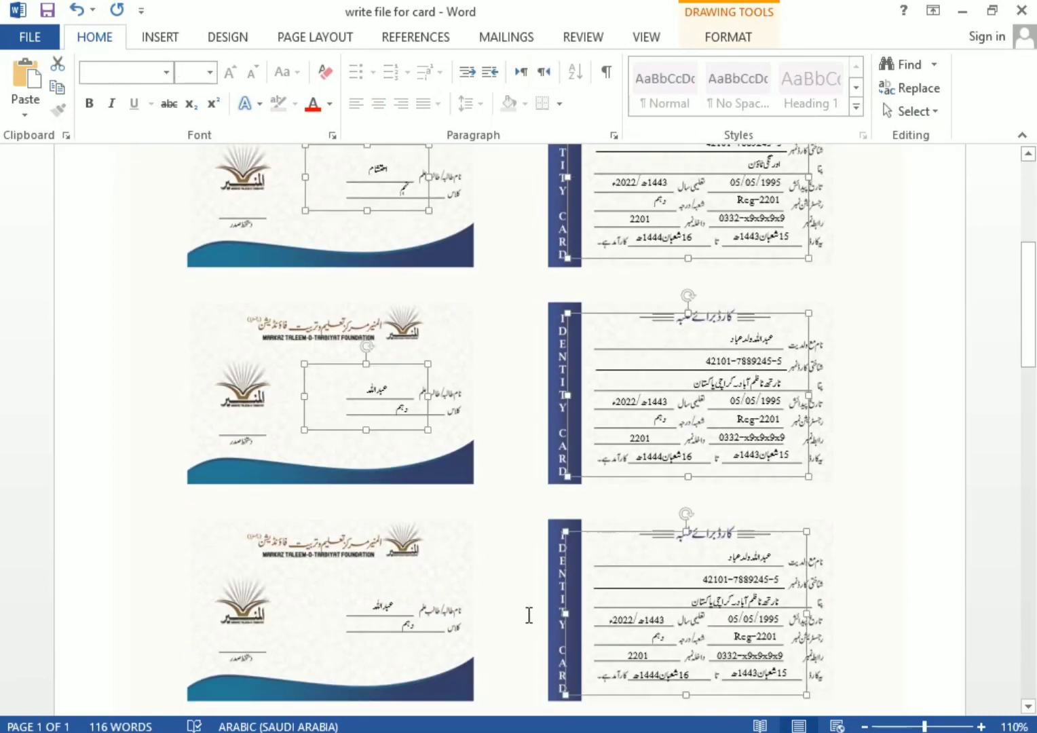
shift+click(387, 606)
scroll(540, 593, down, 6)
shift+click(598, 493)
shift+click(401, 452)
shift+click(238, 507)
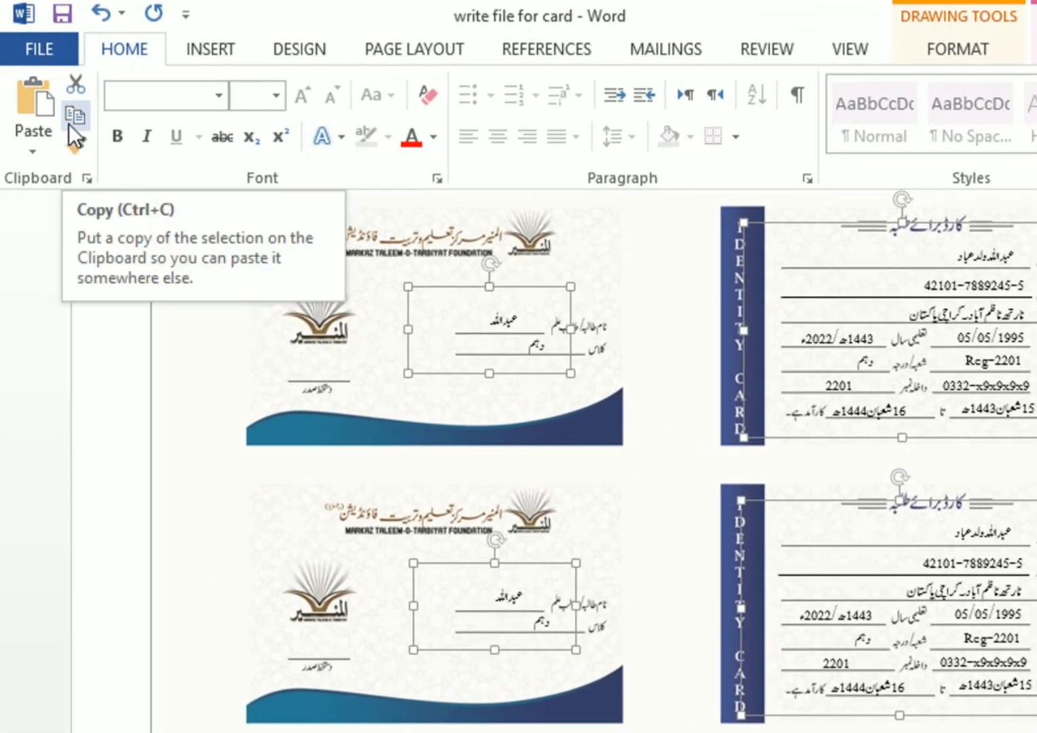
Copy the card sheet and paste the filled version onto page 2, undoing a blank paste
click(58, 92)
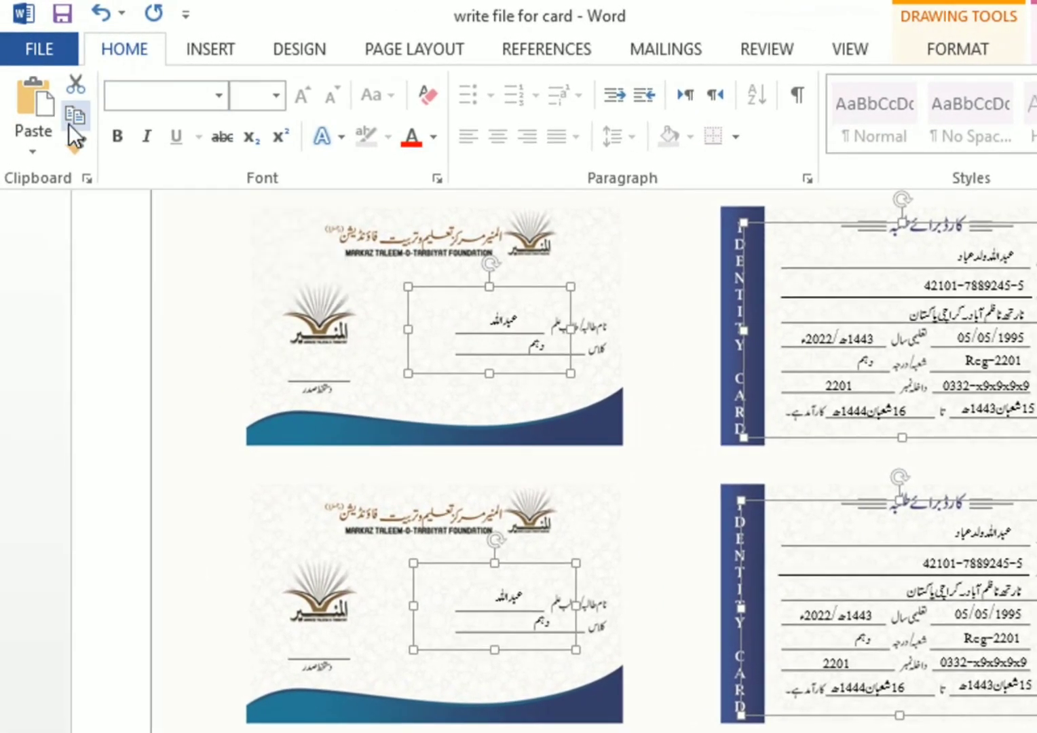
click(109, 258)
click(38, 143)
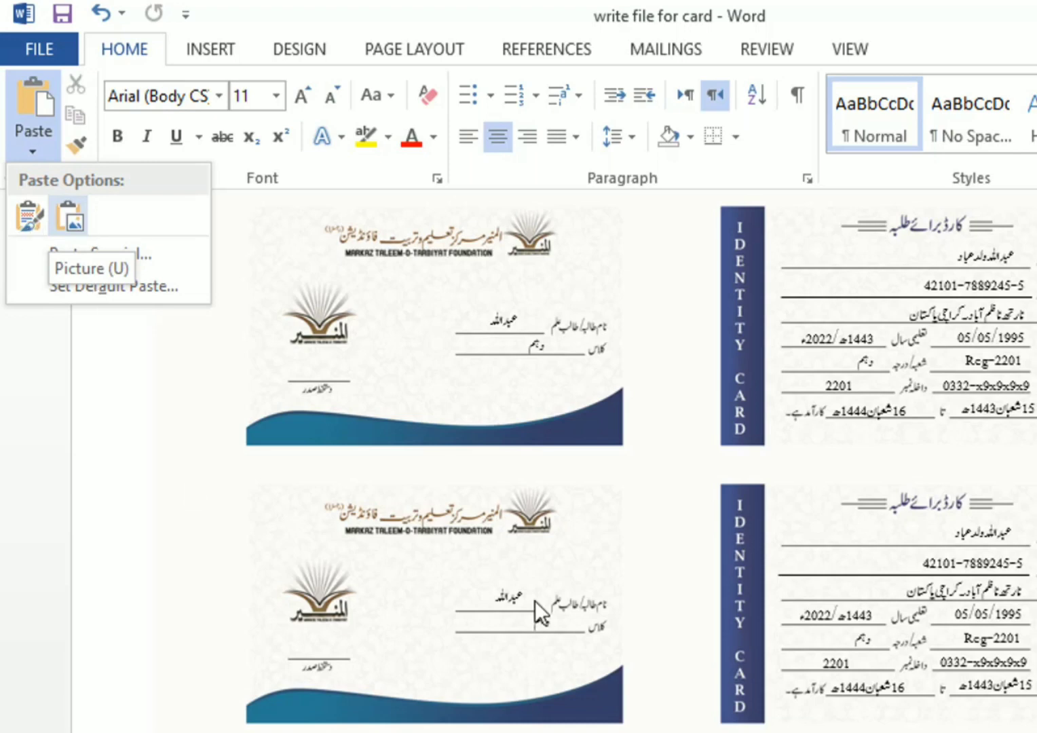
click(994, 572)
key(ctrl+v)
scroll(994, 572, down, 5)
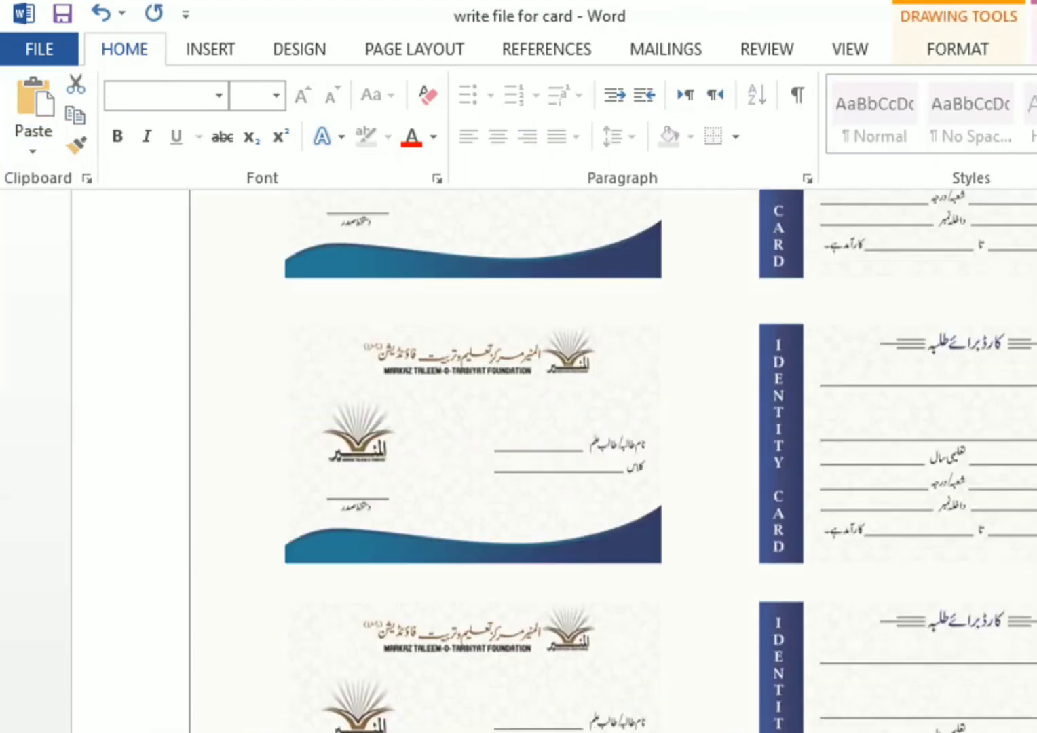
scroll(1016, 575, up, 9)
scroll(1016, 574, down, 4)
key(ctrl+z)
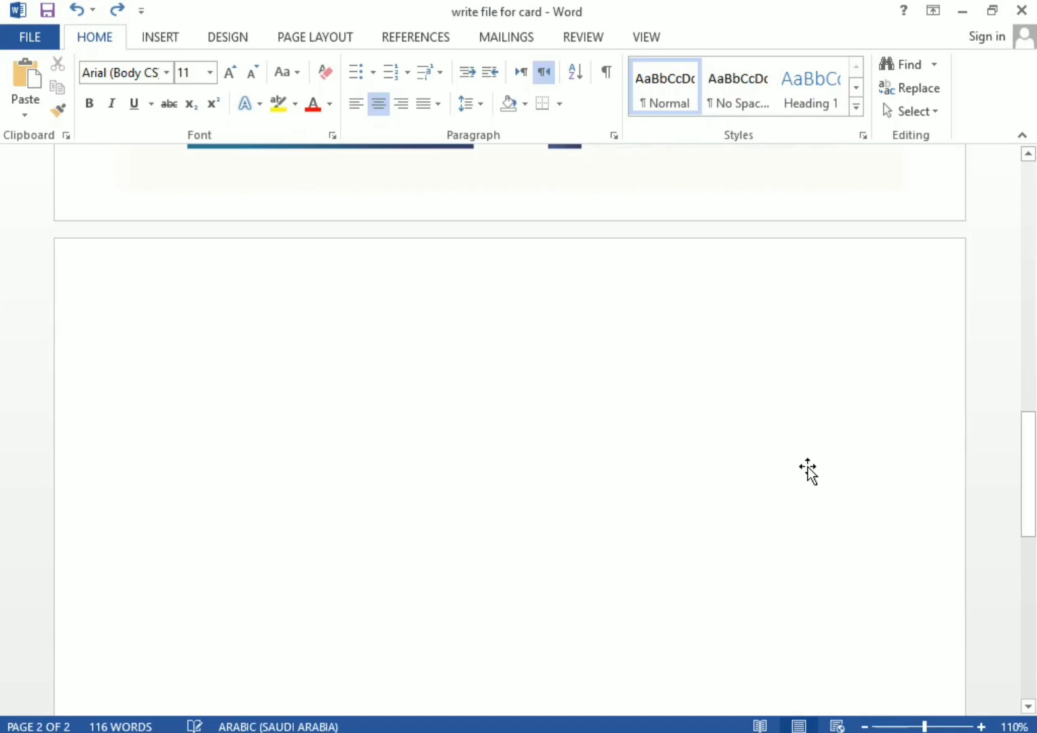
key(ctrl+v)
scroll(800, 412, down, 2)
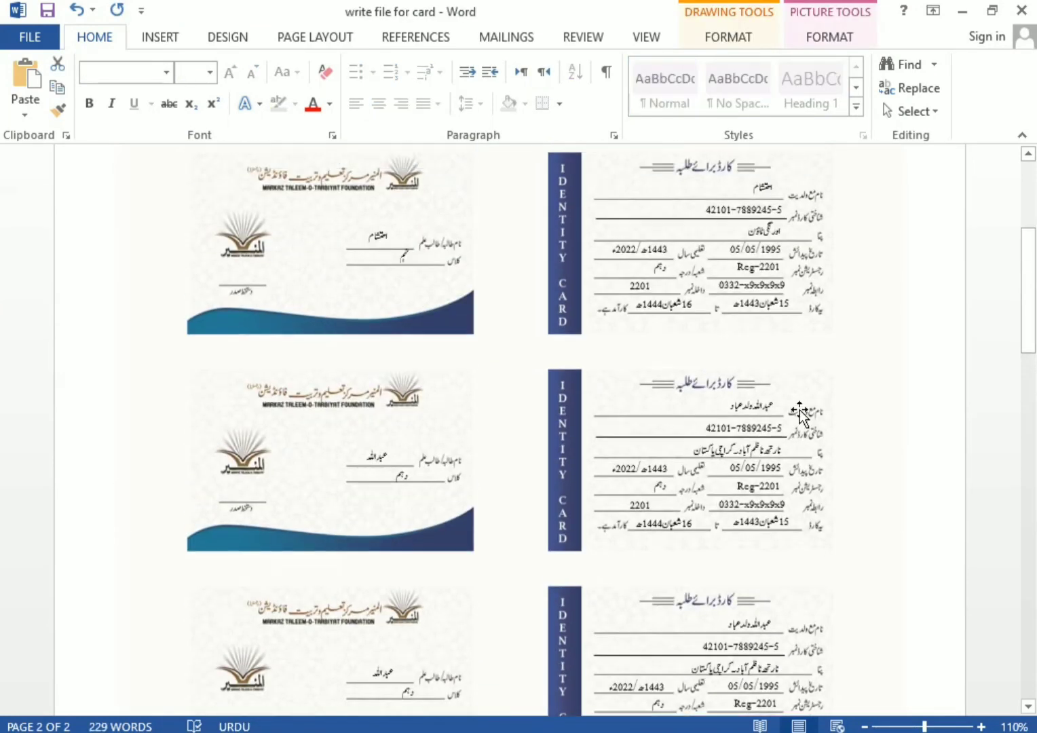
scroll(711, 337, up, 1)
Select the front cards' name and class text boxes together
click(710, 338)
scroll(756, 619, down, 8)
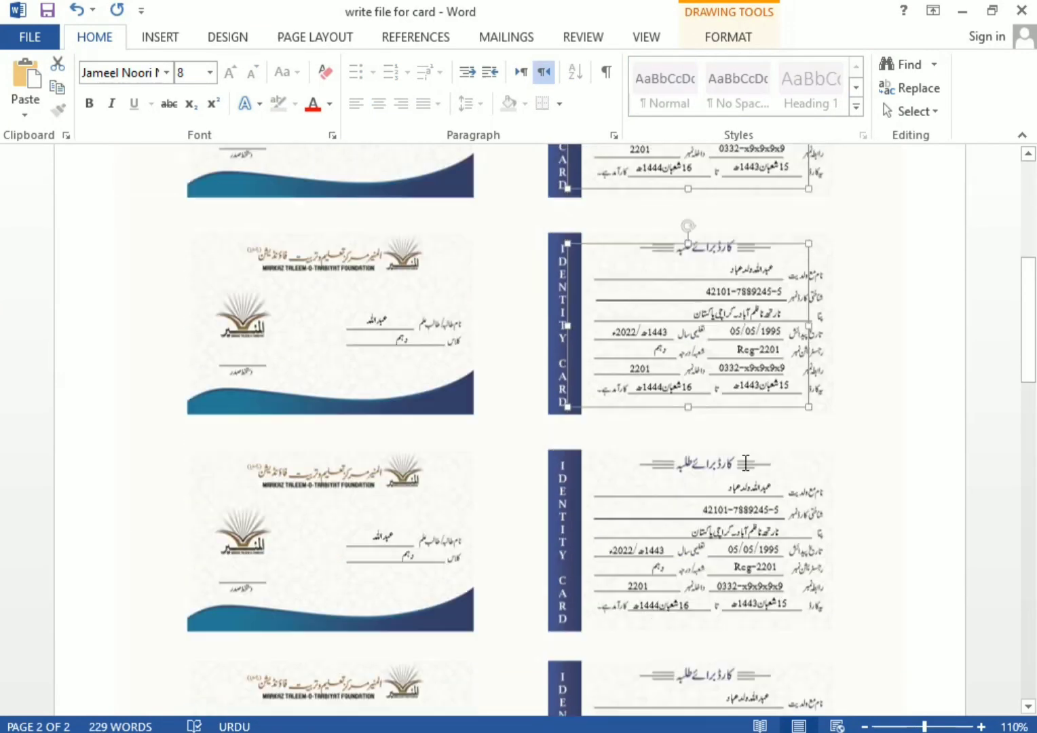
scroll(756, 619, down, 1)
shift+click(398, 357)
scroll(404, 390, up, 5)
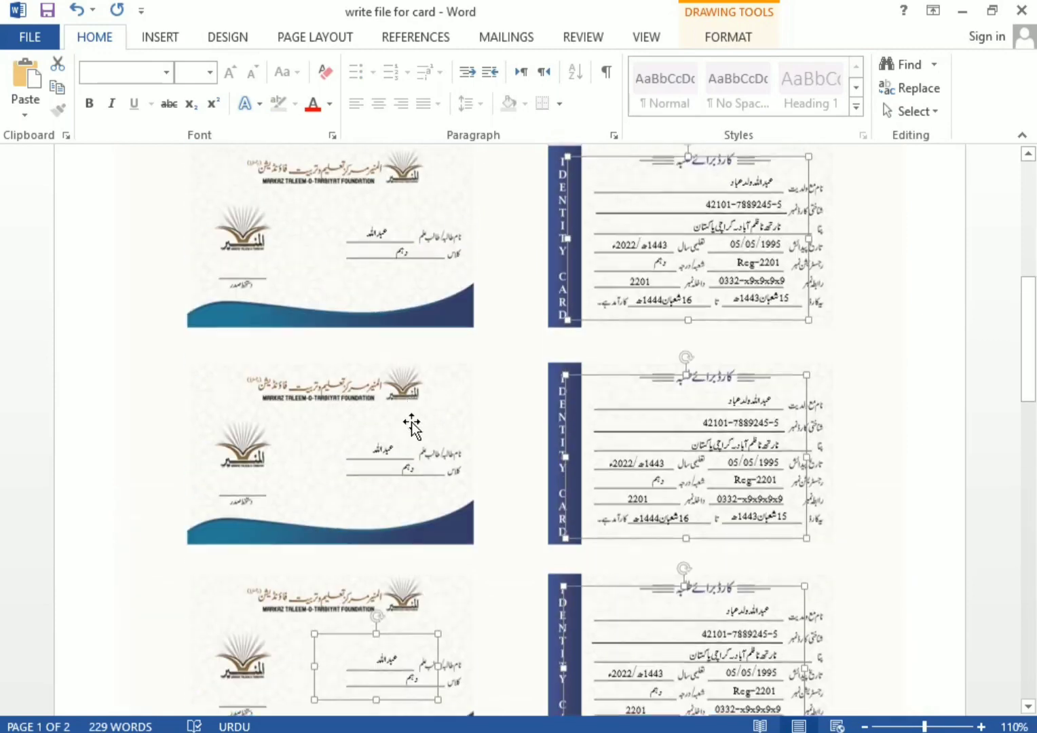
shift+click(410, 426)
scroll(387, 454, up, 4)
shift+click(389, 471)
shift+click(398, 294)
scroll(448, 306, up, 1)
scroll(462, 312, up, 4)
shift+click(402, 321)
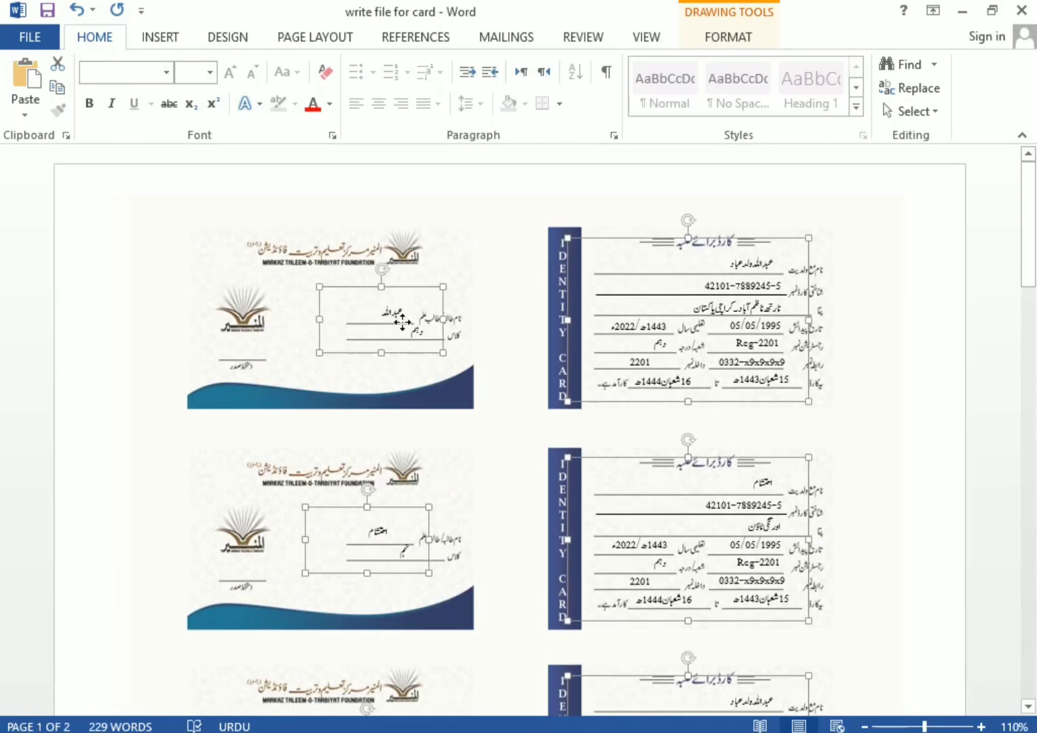
Copy the name and class boxes onto page 2's card fronts, align them, and open Print
drag(561, 348, 862, 260)
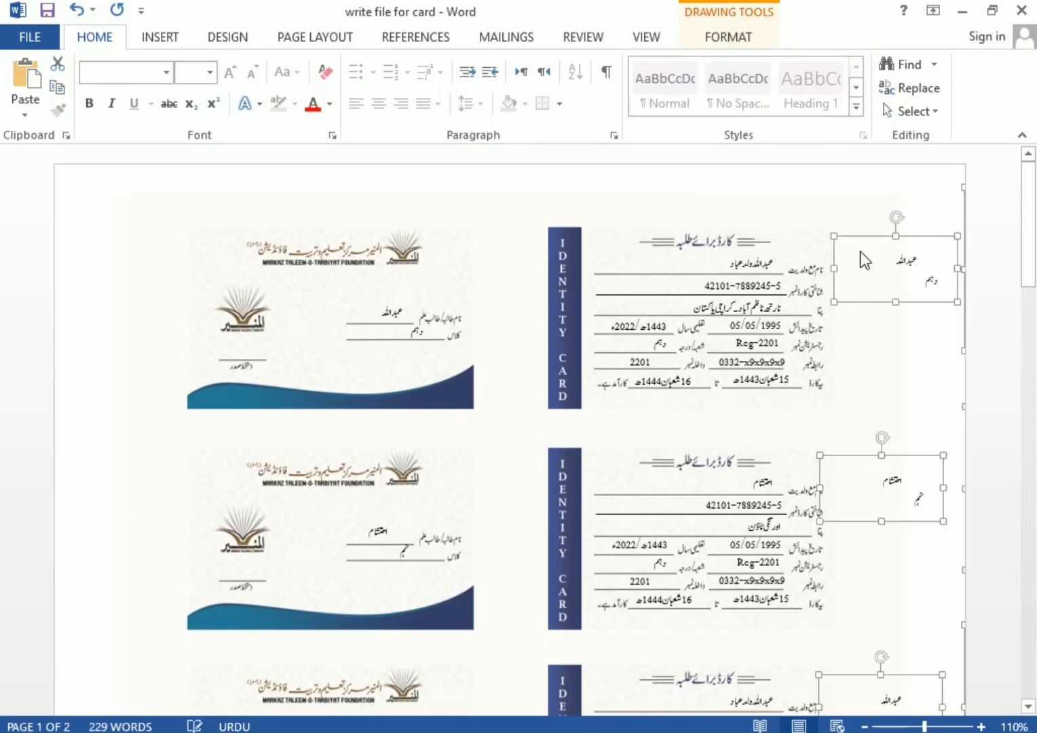
drag(582, 436, 491, 576)
scroll(763, 578, down, 10)
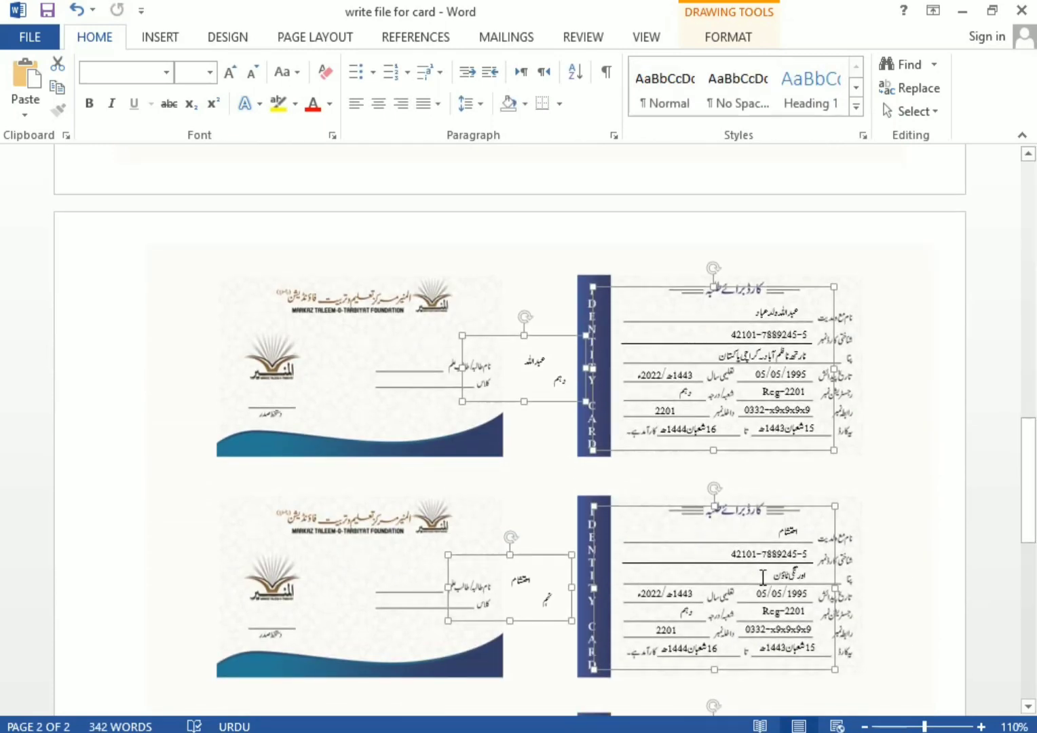
shift+click(535, 423)
scroll(526, 411, down, 6)
shift+click(511, 393)
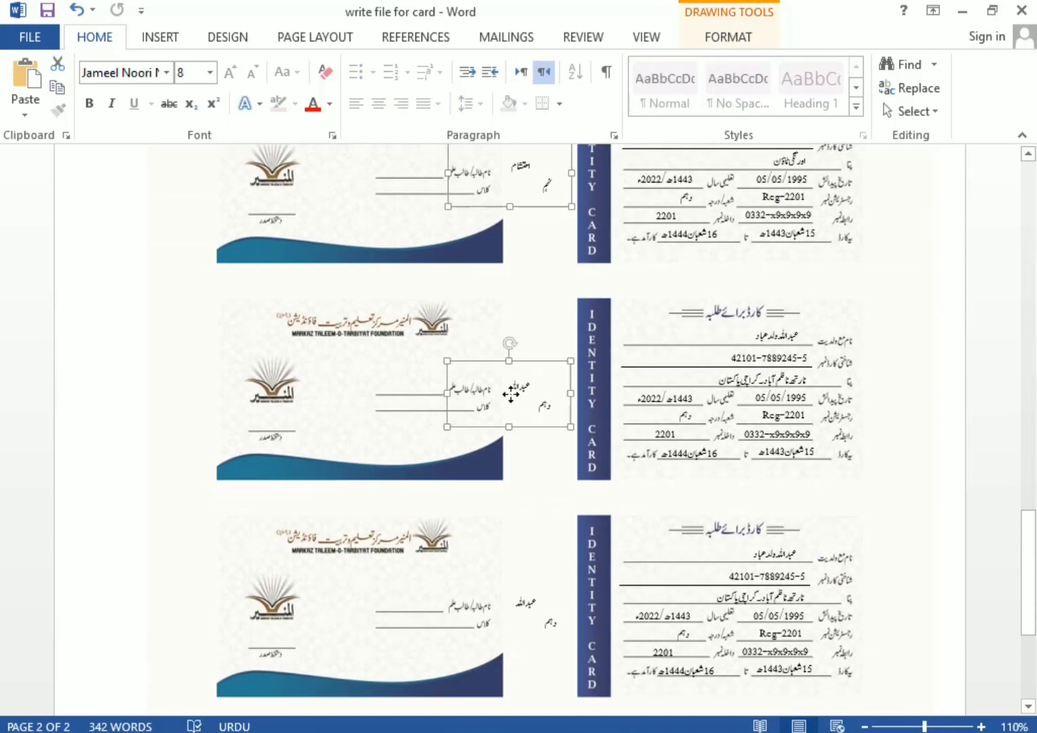
shift+click(530, 597)
scroll(529, 598, down, 5)
shift+click(526, 597)
drag(486, 579, 428, 578)
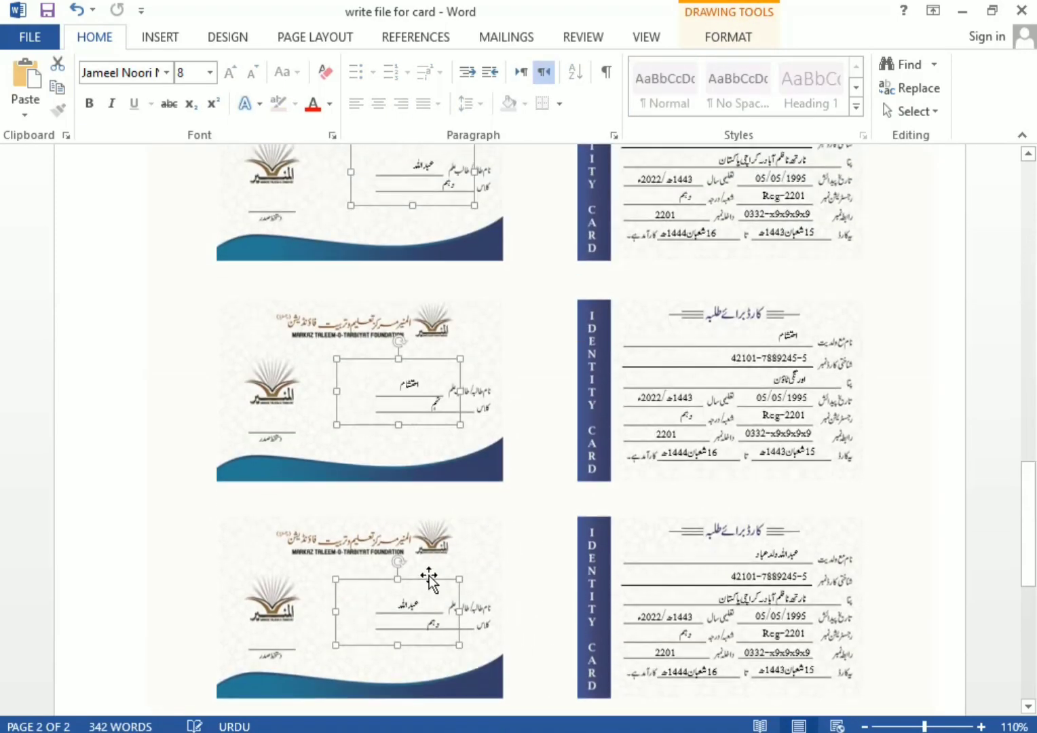
scroll(655, 548, up, 5)
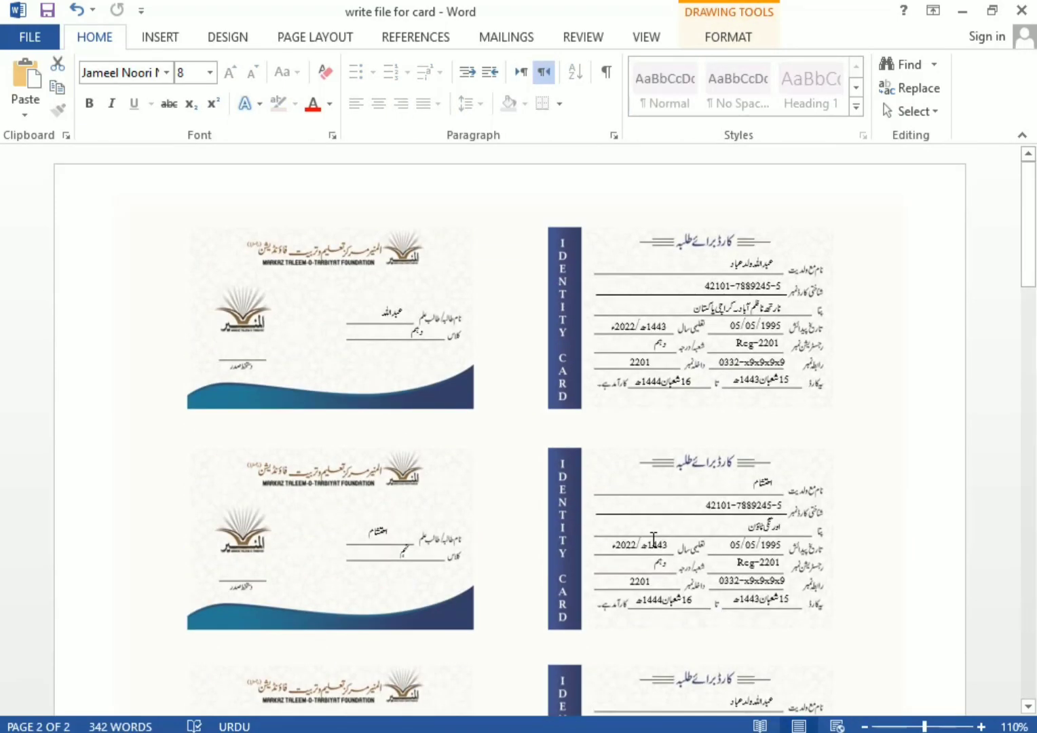
key(ctrl+p)
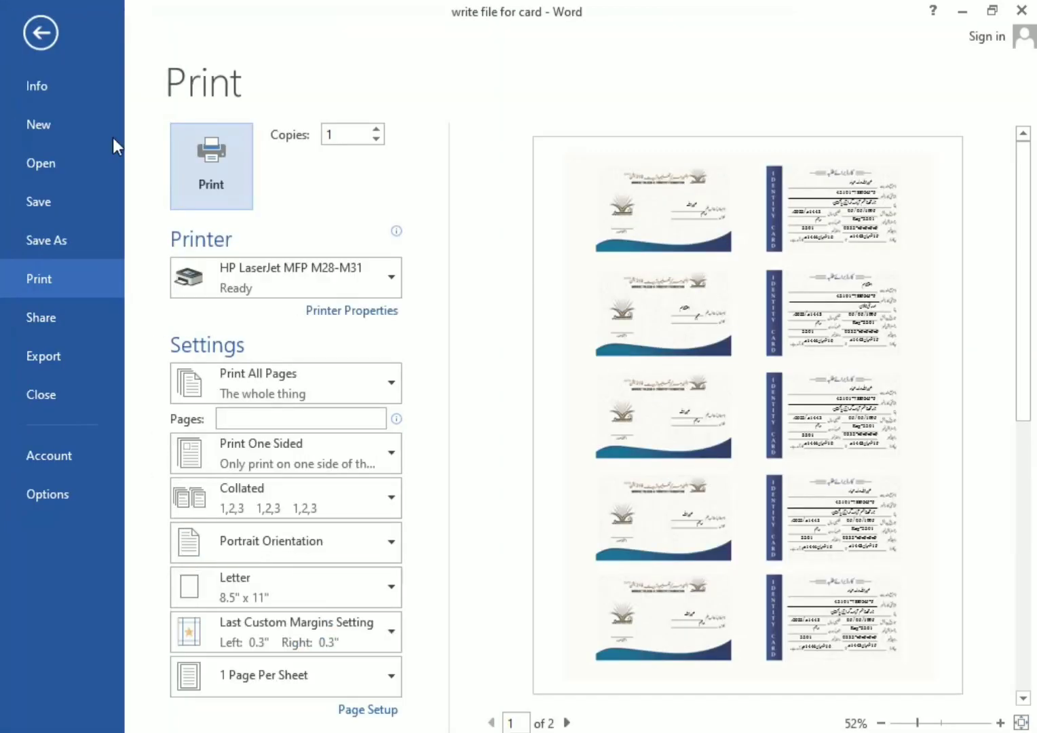
Print both card pages on the HP LaserJet MFP M28-M31
click(190, 178)
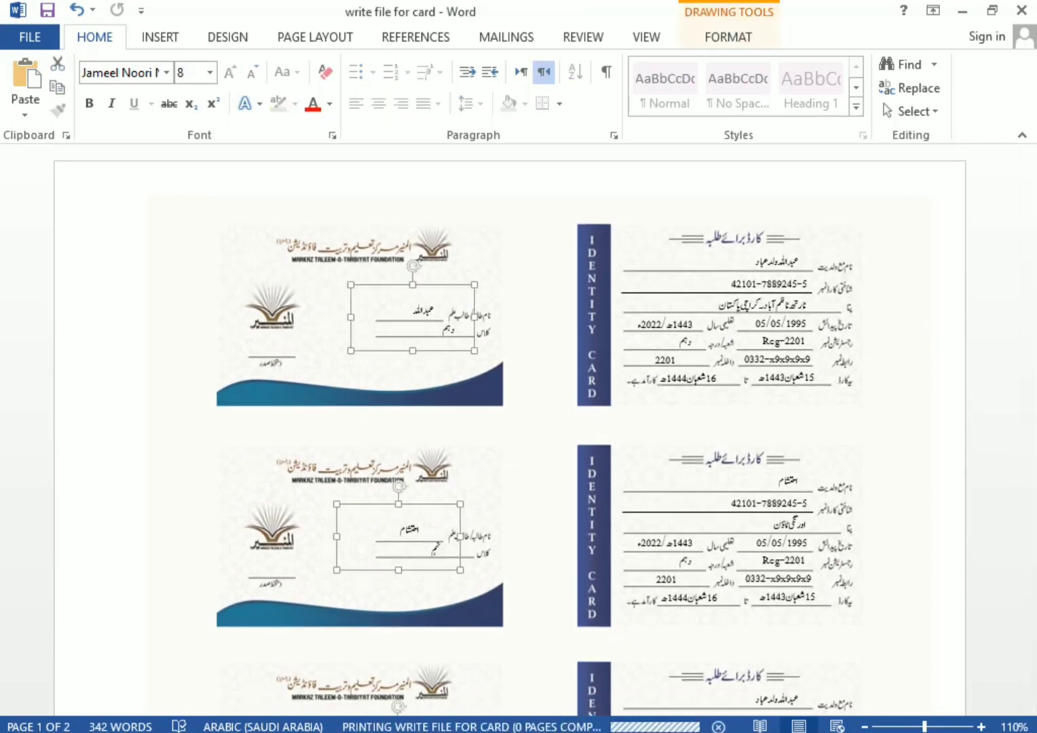
scroll(795, 380, down, 5)
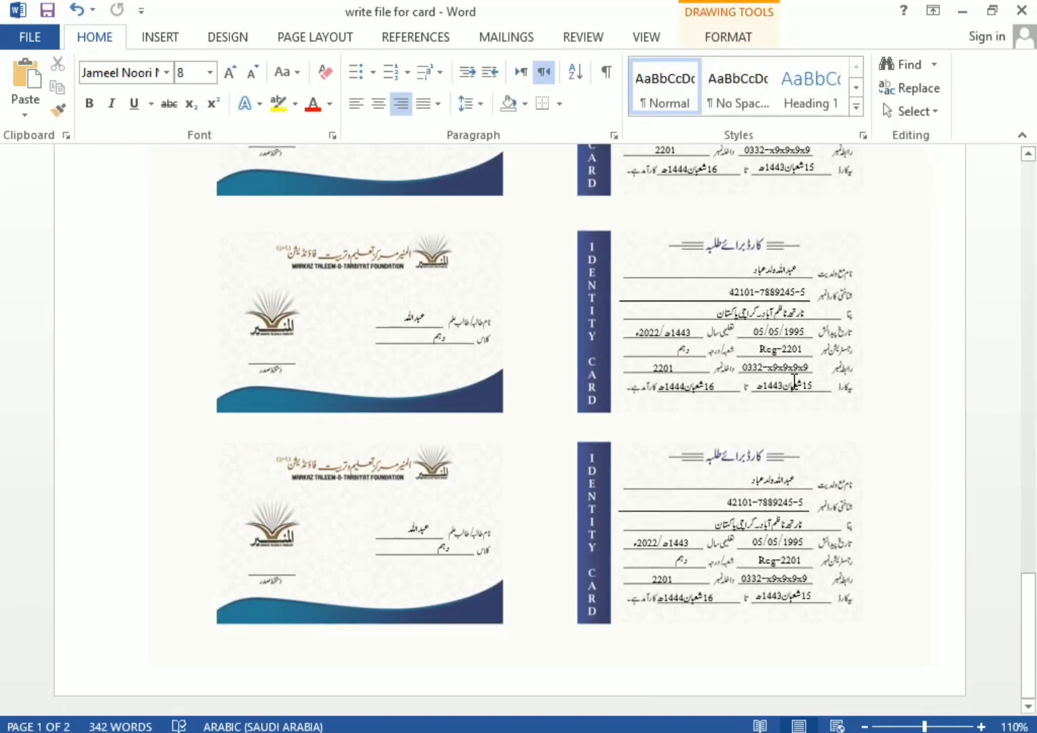